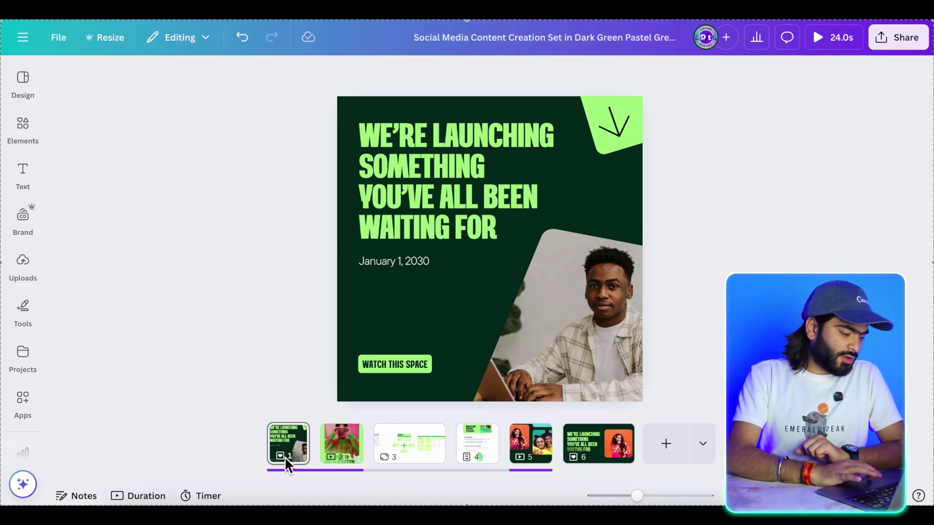
- Look through pages 2 to 5 of the social media content set to compare their different formats
click(342, 445)
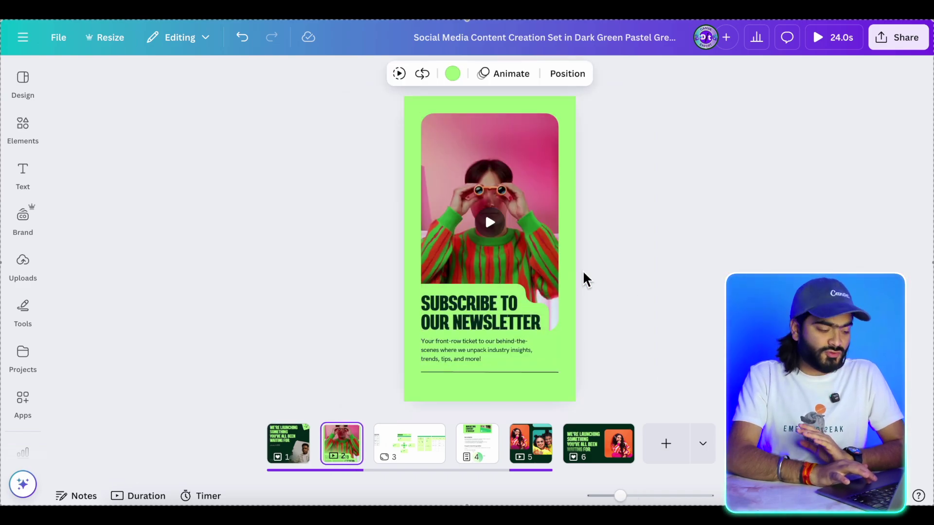
click(404, 455)
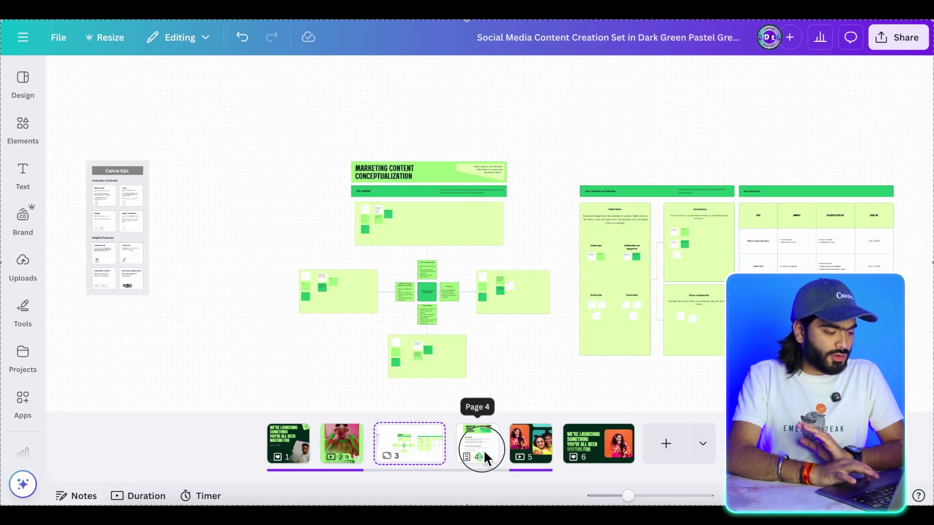
click(484, 449)
click(522, 452)
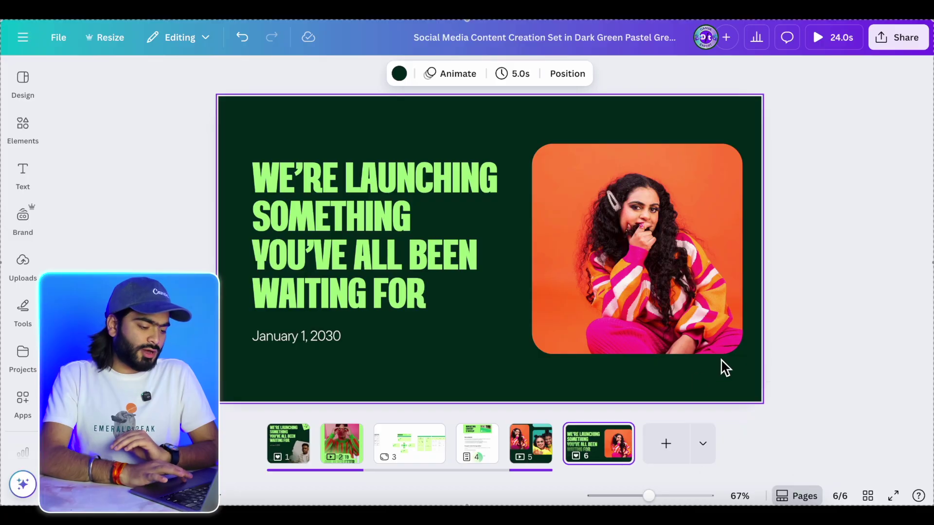
- Add a new blank page in a Pinterest format, searching the social media page types for "pint"
click(703, 444)
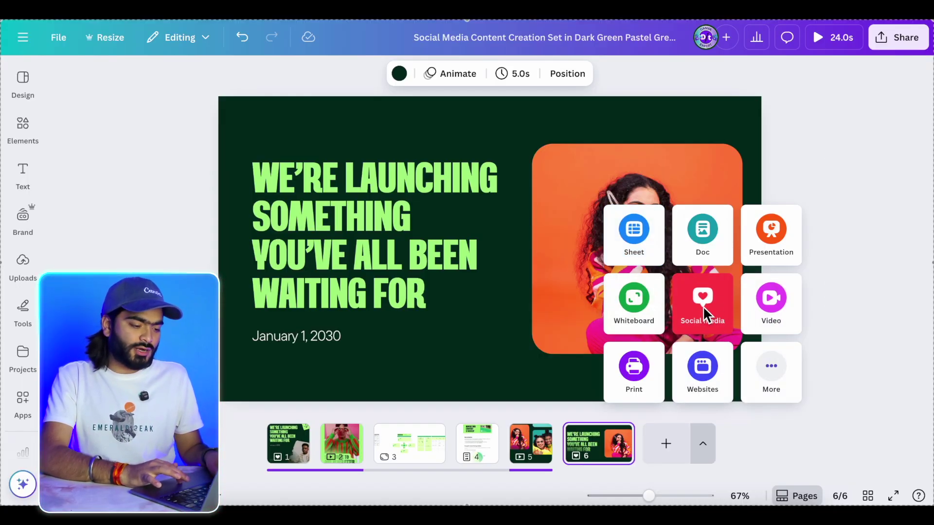
click(703, 318)
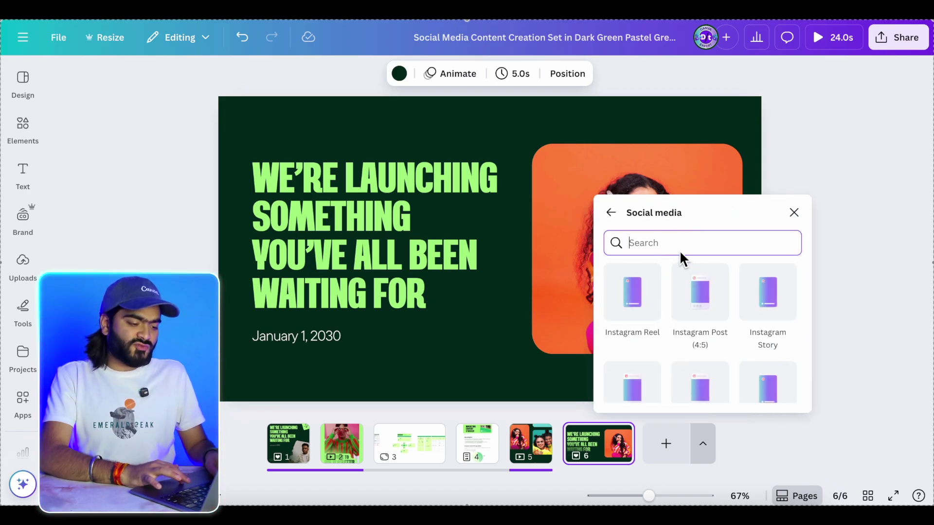
text(pint)
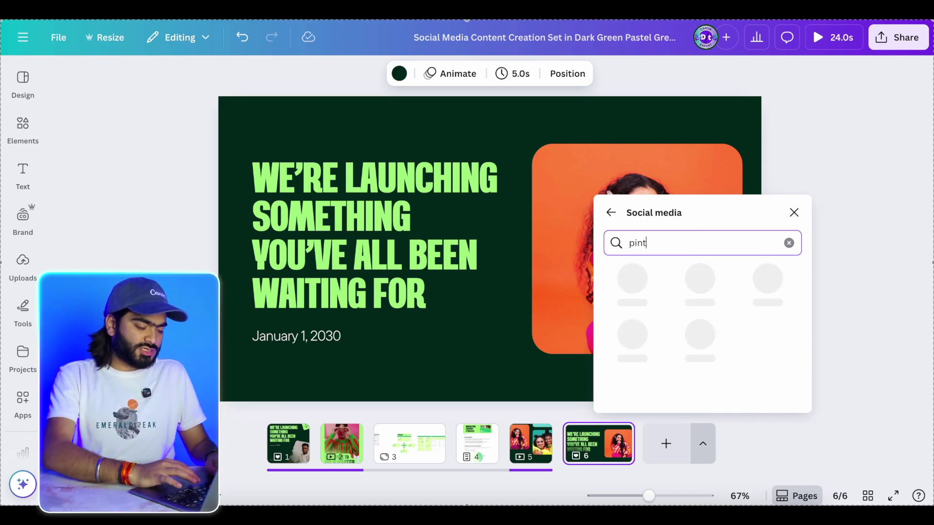
click(649, 294)
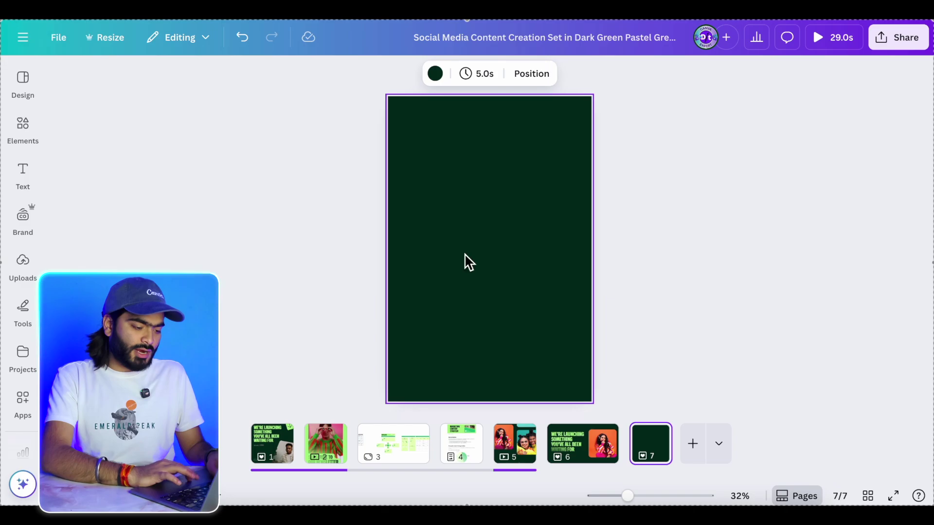
- Copy the "We're launching something" headline group with its date from page 6 to page 7 and place it in the upper part
click(567, 453)
click(445, 224)
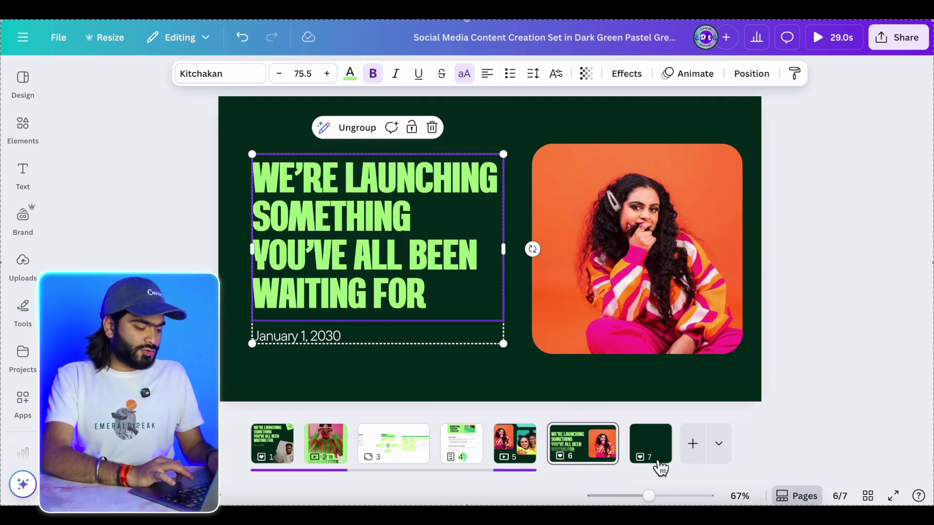
click(660, 468)
key(ctrl+v)
drag(525, 215, 570, 249)
- Copy the photo of the two women in yellow from page 5 onto page 7
click(504, 460)
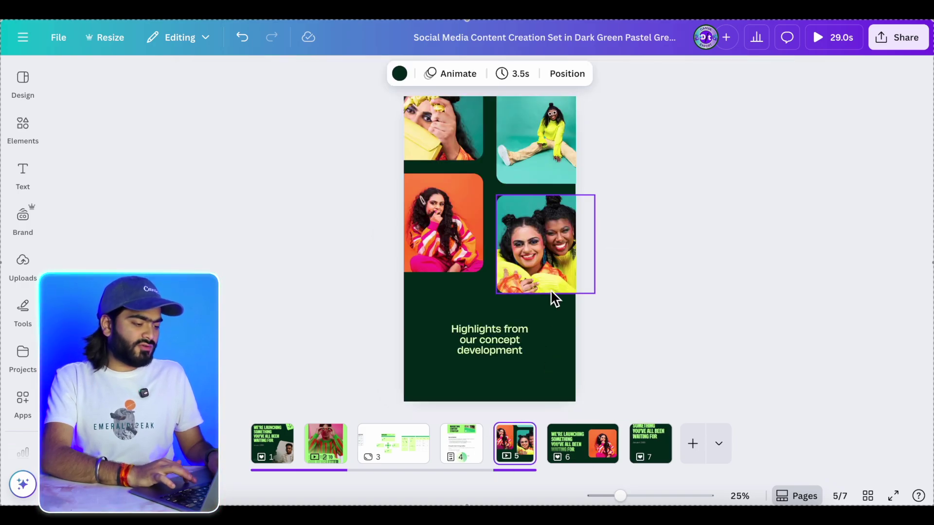
click(552, 291)
click(650, 444)
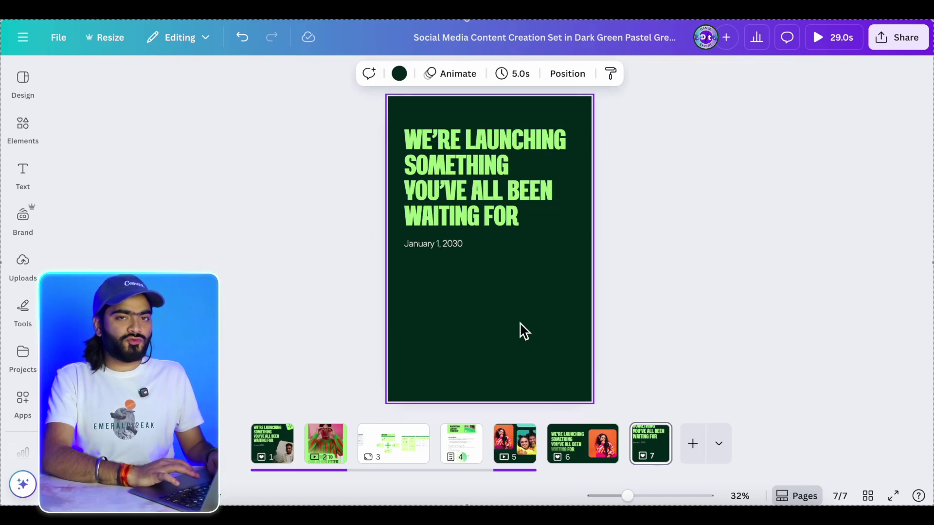
key(ctrl+v)
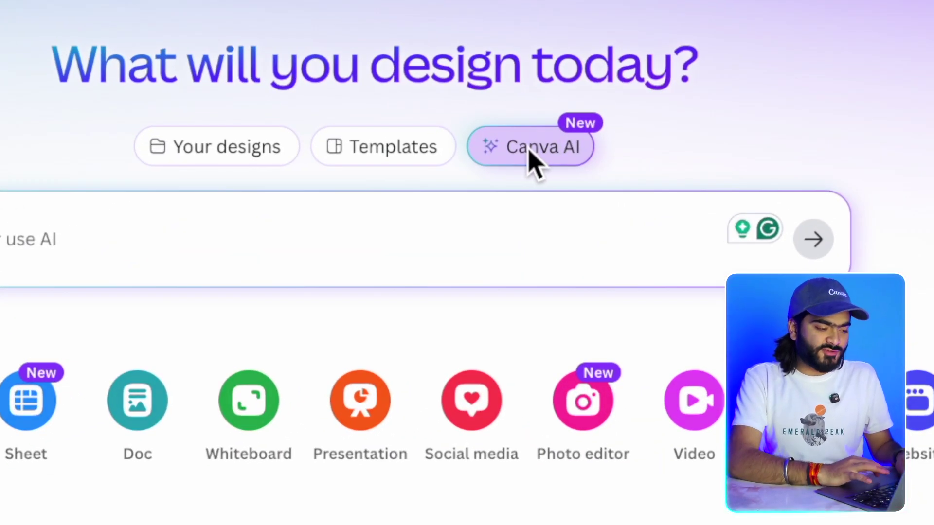
- Turn on Design for me in Canva AI and open the recent promotional Instagram post chat
click(557, 140)
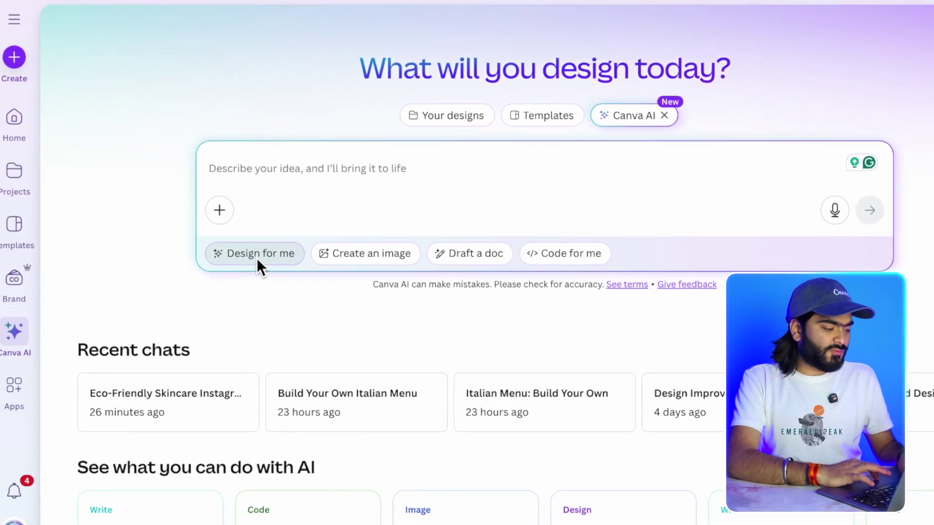
click(257, 258)
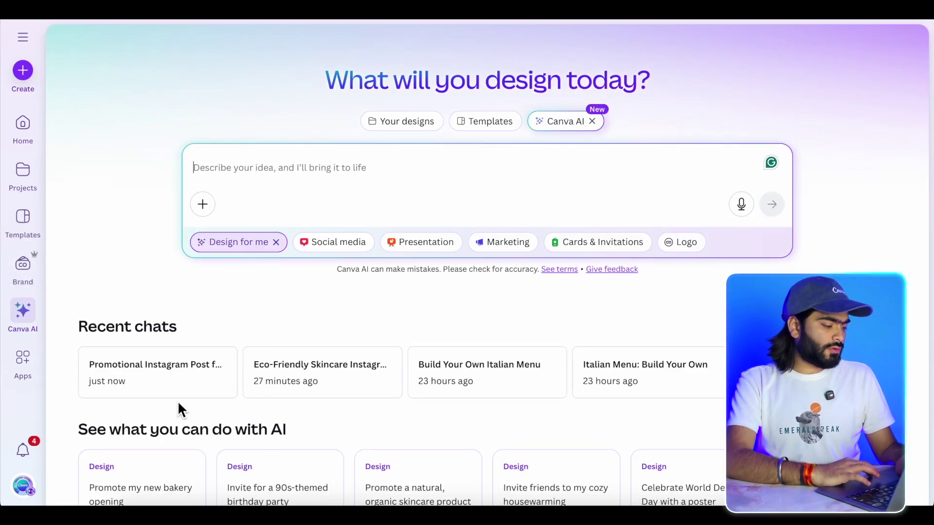
scroll(177, 400, down, 2)
click(140, 305)
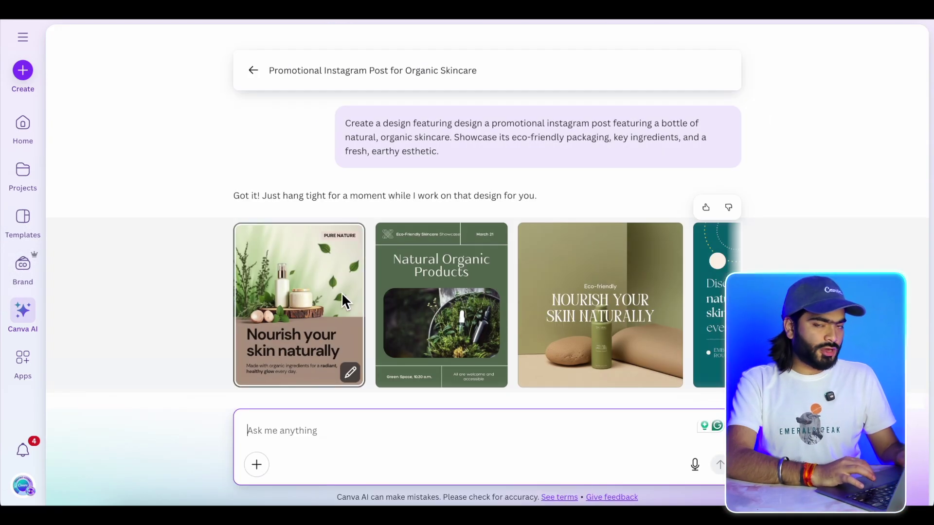
- Browse the generated organic skincare designs and open the green Natural Organic Products one
scroll(568, 316, right, 2)
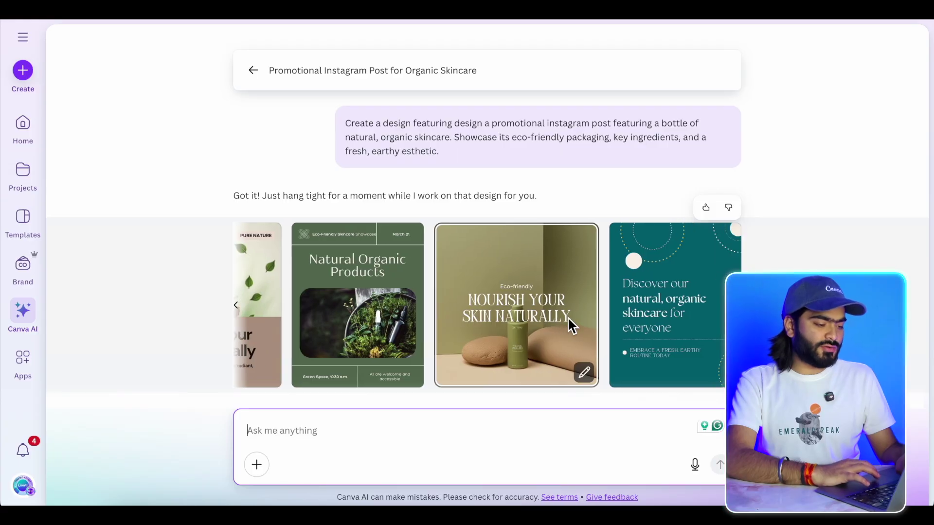
scroll(568, 316, left, 2)
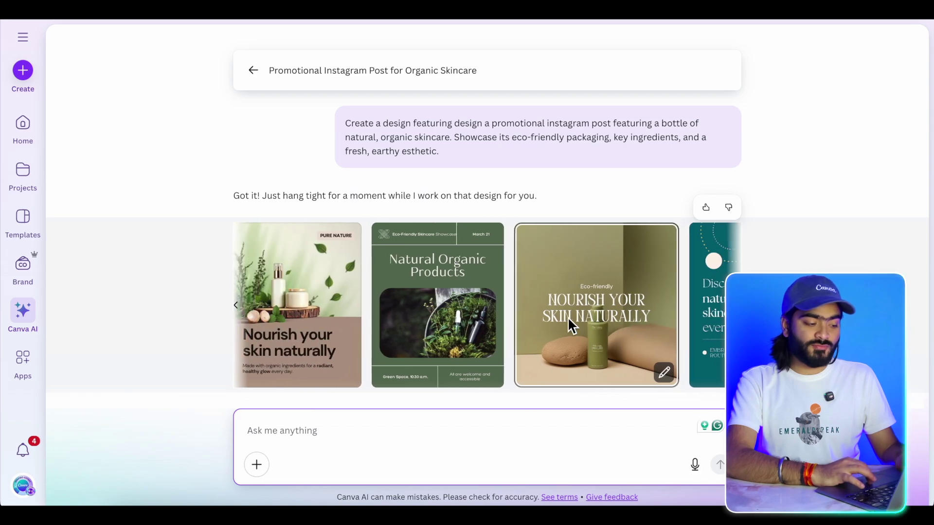
click(445, 298)
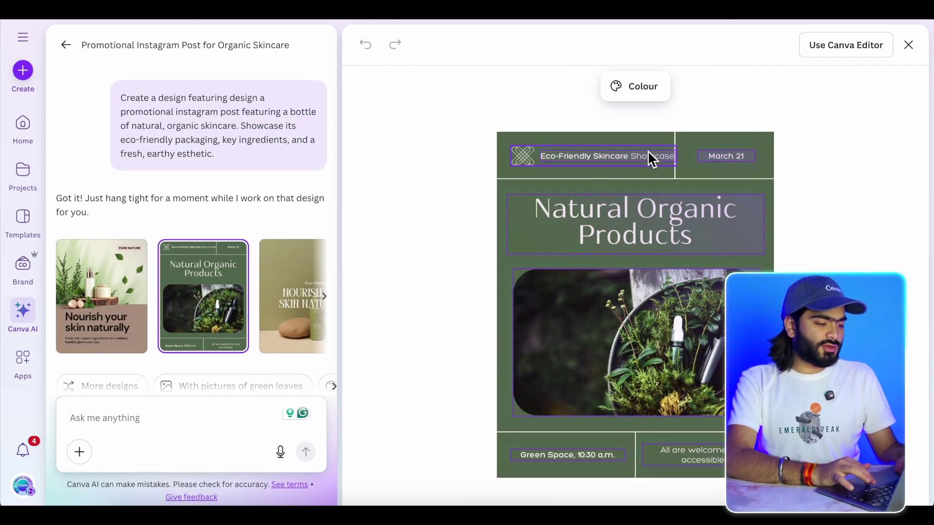
- View the colour palette ideas for the Natural Organic Products design and close its preview
click(651, 83)
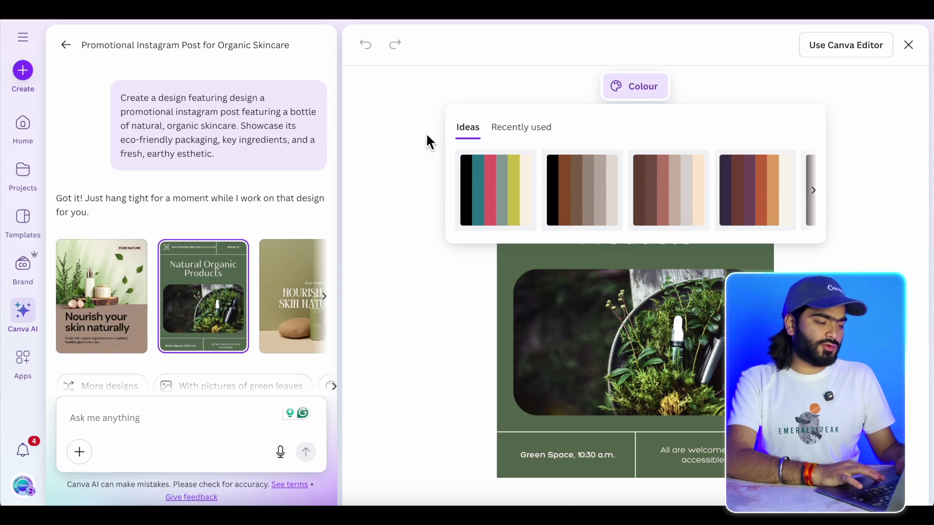
click(406, 139)
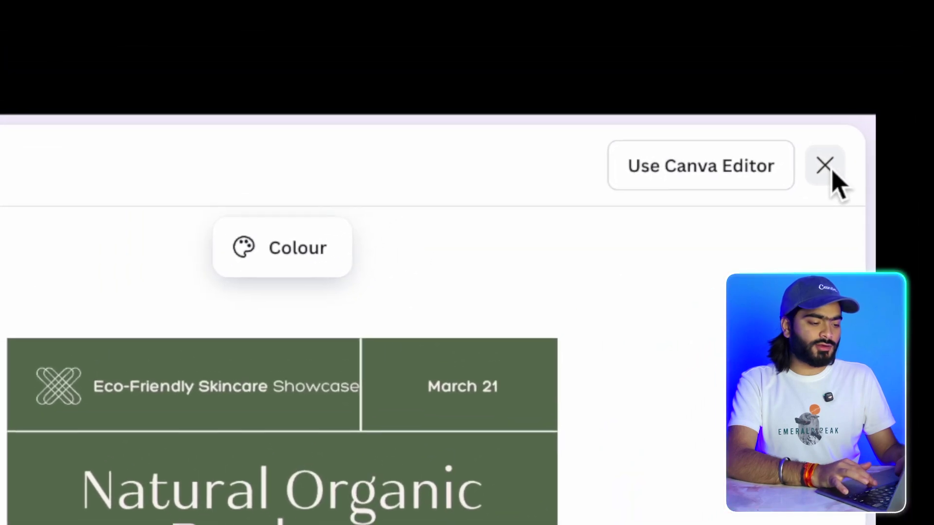
click(908, 45)
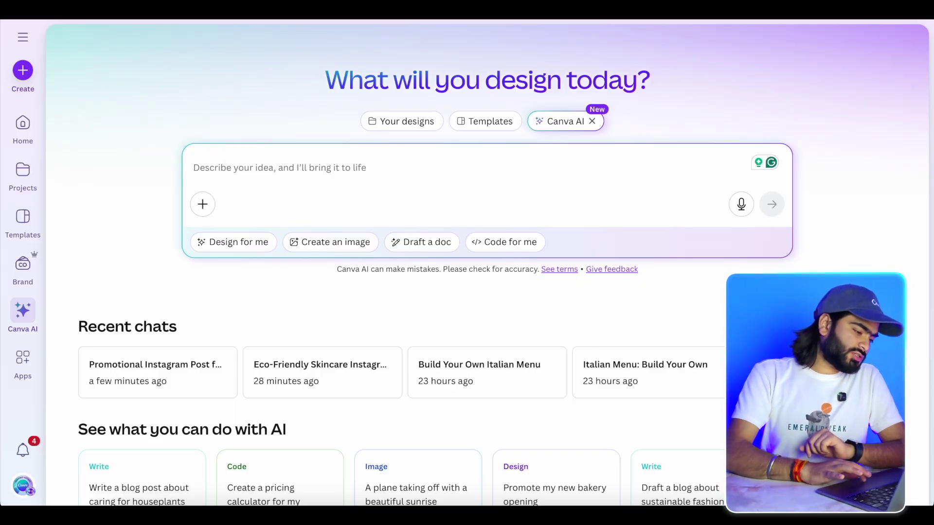
- Switch Canva AI to image creation and enter the prompt "man in forest"
click(329, 246)
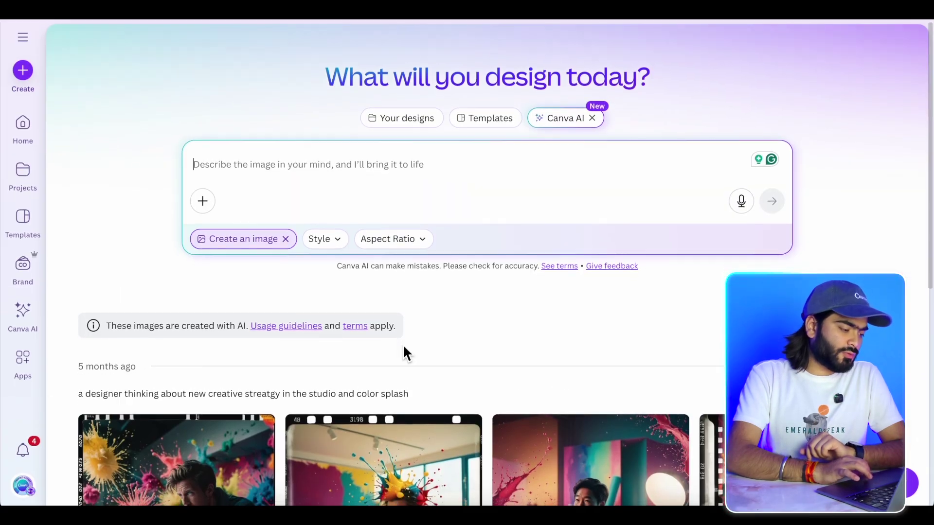
scroll(402, 347, down, 8)
scroll(403, 346, up, 3)
scroll(403, 343, up, 5)
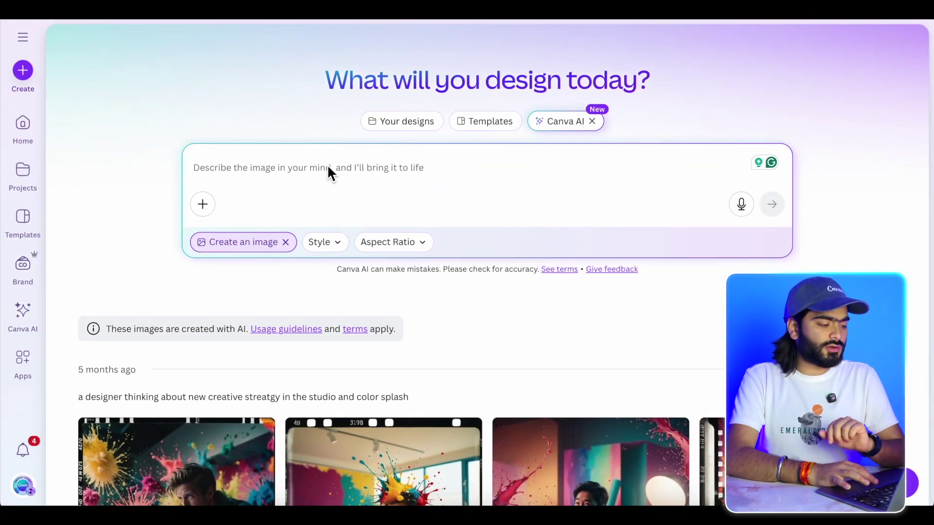
text(man in forest)
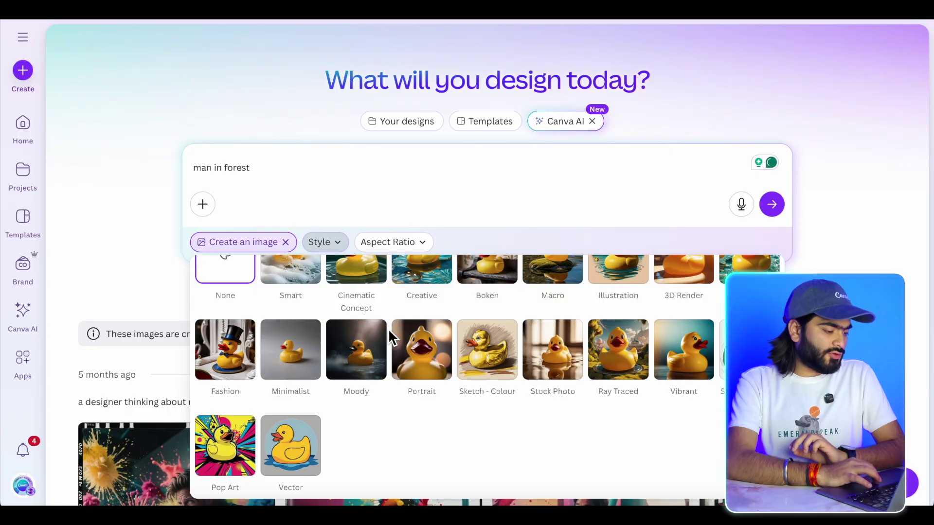
- Check the available aspect ratios and generate the image from the prompt without changing the style or ratio
click(136, 274)
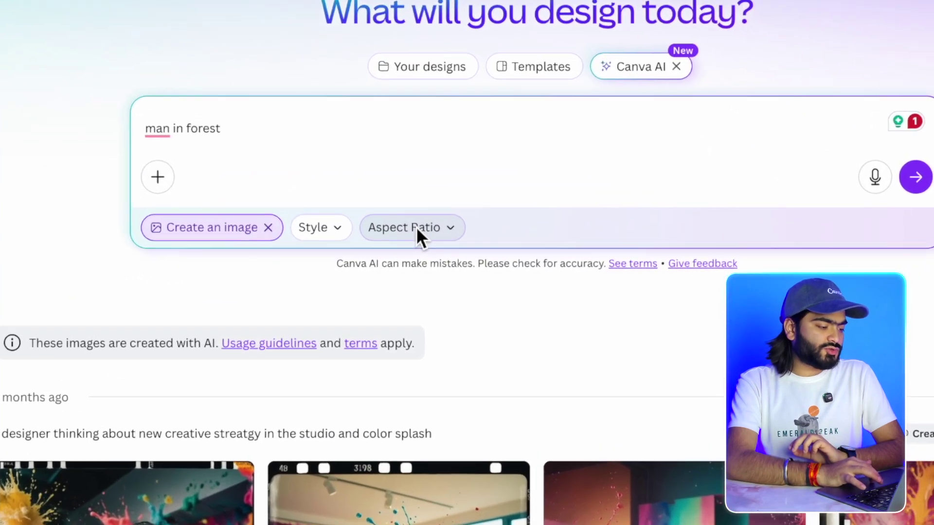
click(397, 245)
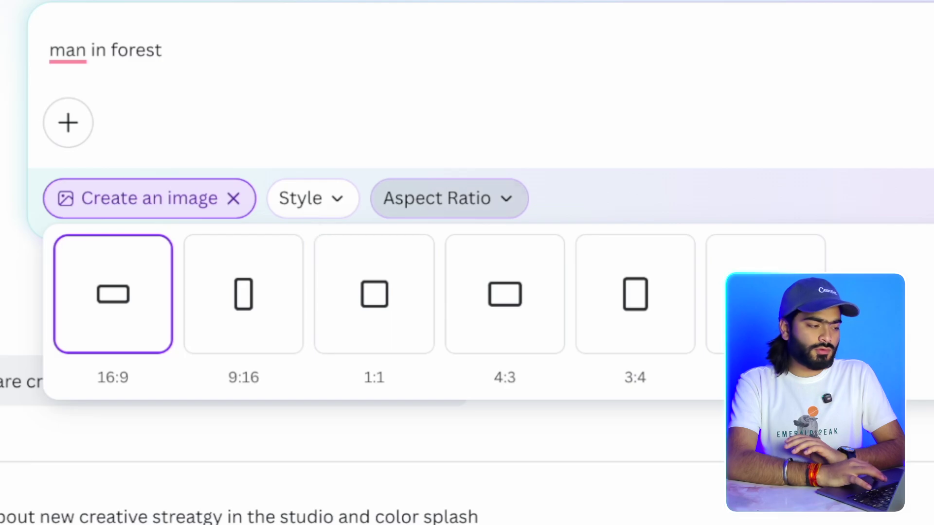
click(179, 118)
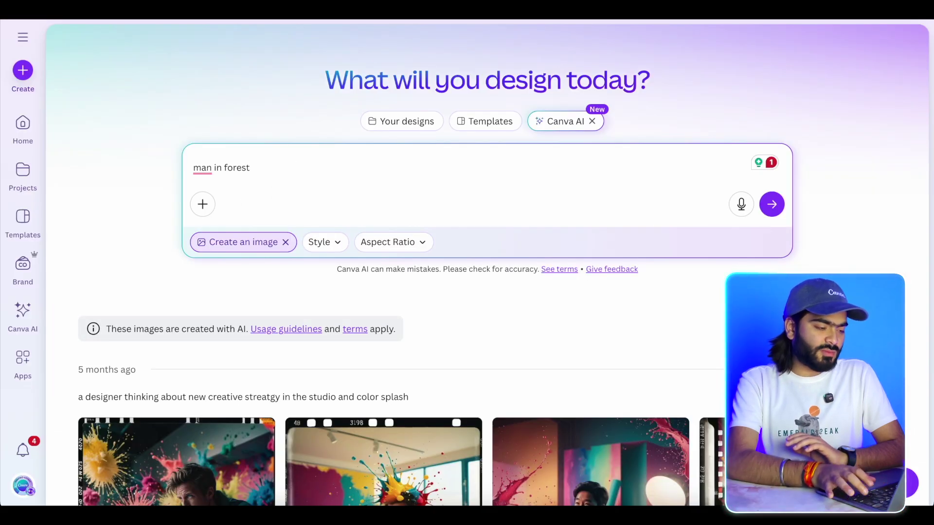
key(Return)
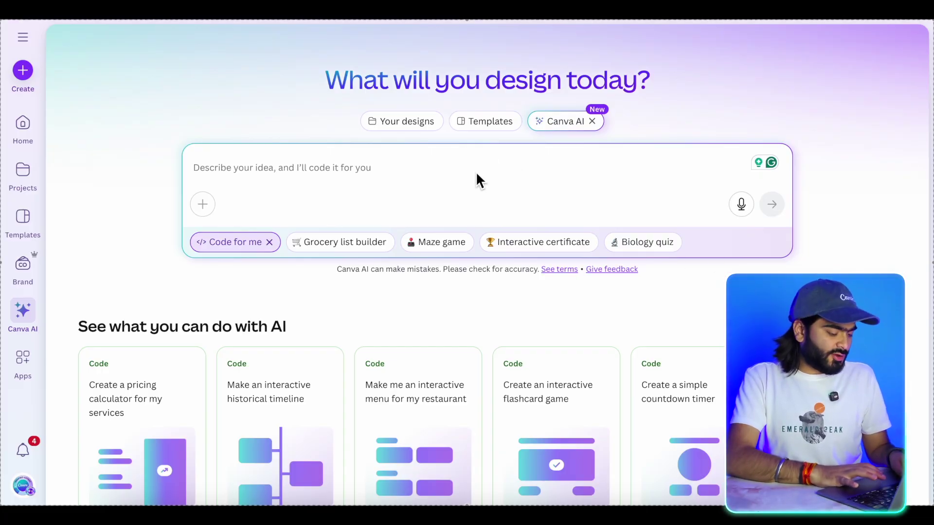
- Generate code from the prompt "Create a modern build-your-own Italian menu with appetizers, pastas, and desserts — clean layout, no images."
text(Create a modern build-your-own Italian menu with appetizers, pastas, and desserts — clean layout, no images.)
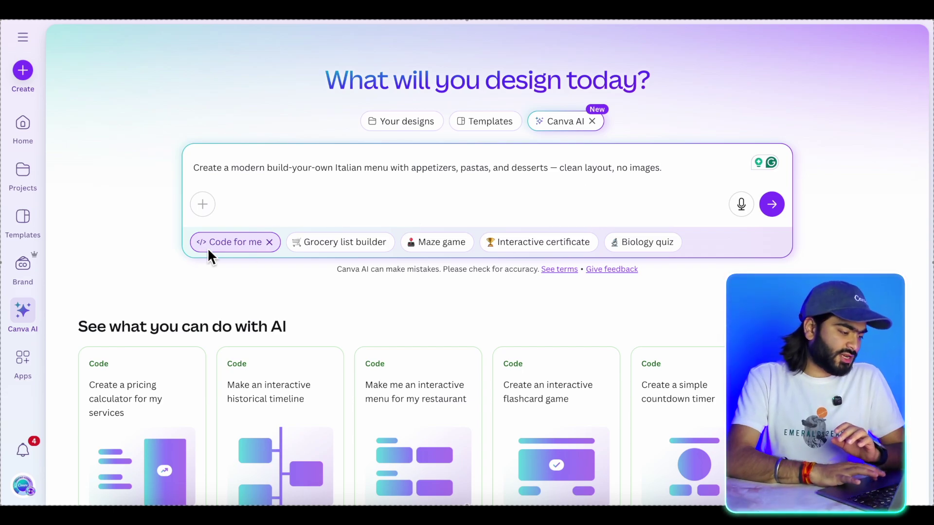
click(773, 208)
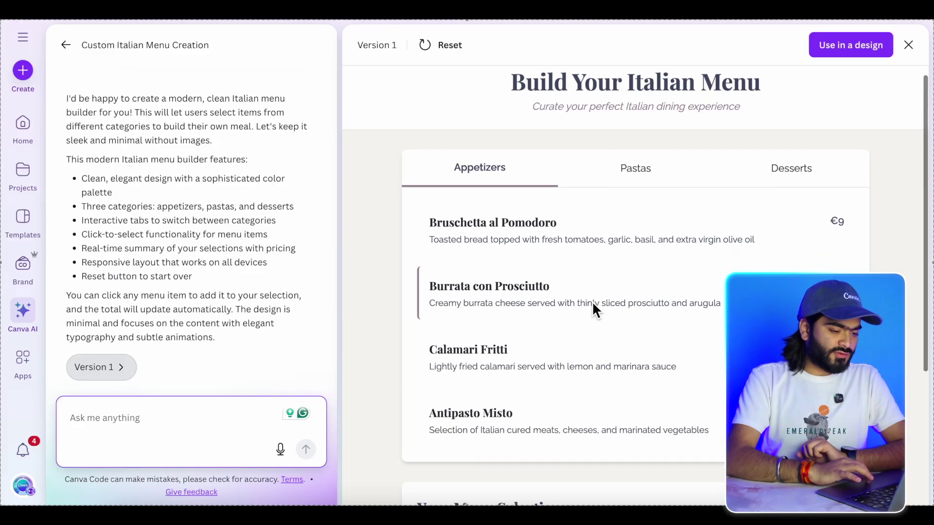
- Examine the generated Italian menu and pick Bruschetta al Pomodoro to test its selection summary
scroll(592, 302, down, 3)
scroll(591, 302, up, 3)
scroll(591, 301, down, 3)
scroll(533, 202, up, 2)
click(534, 205)
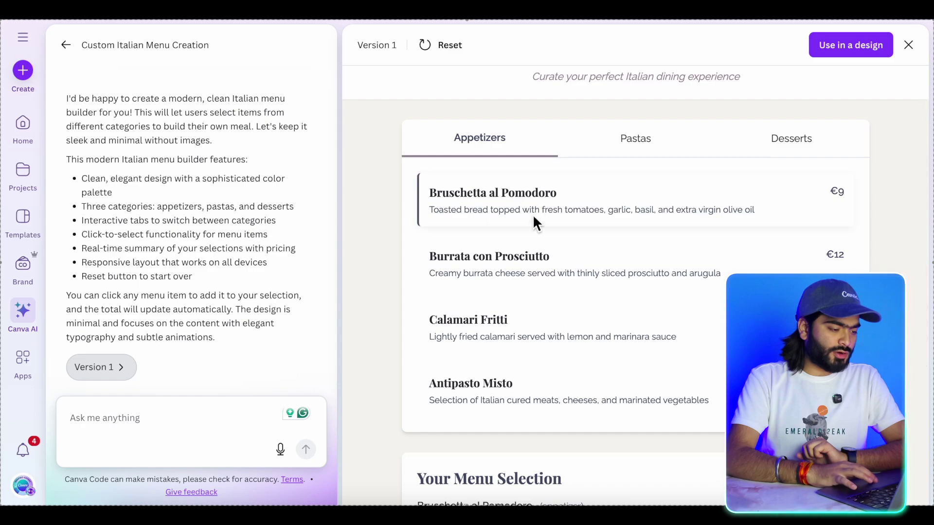
scroll(539, 262, down, 4)
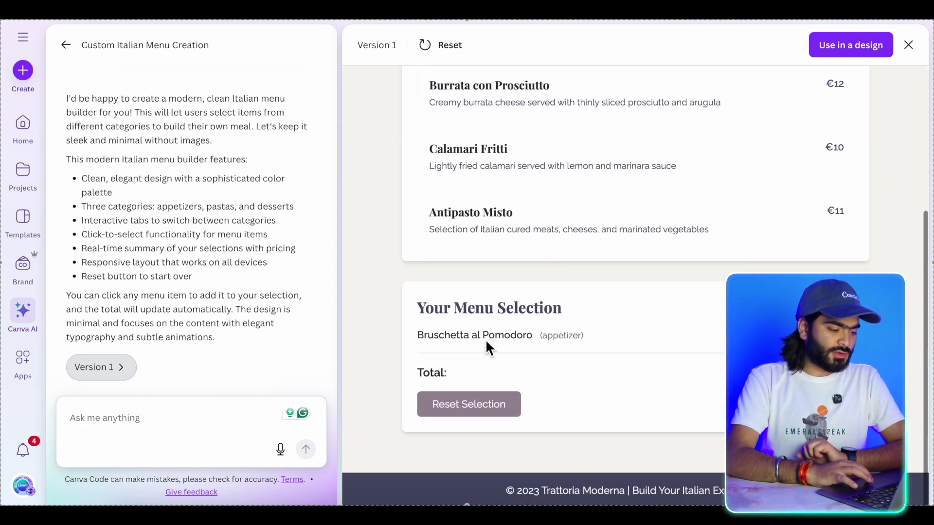
scroll(479, 407, up, 5)
scroll(478, 401, down, 3)
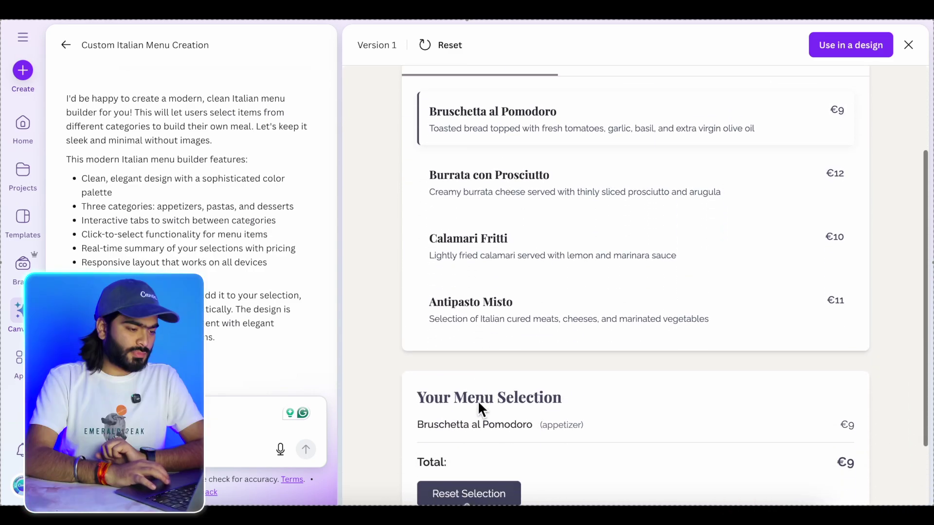
- Try the Pastas and Desserts categories of the menu, pick Panna Cotta, and reset the menu selection
scroll(689, 148, up, 3)
click(641, 179)
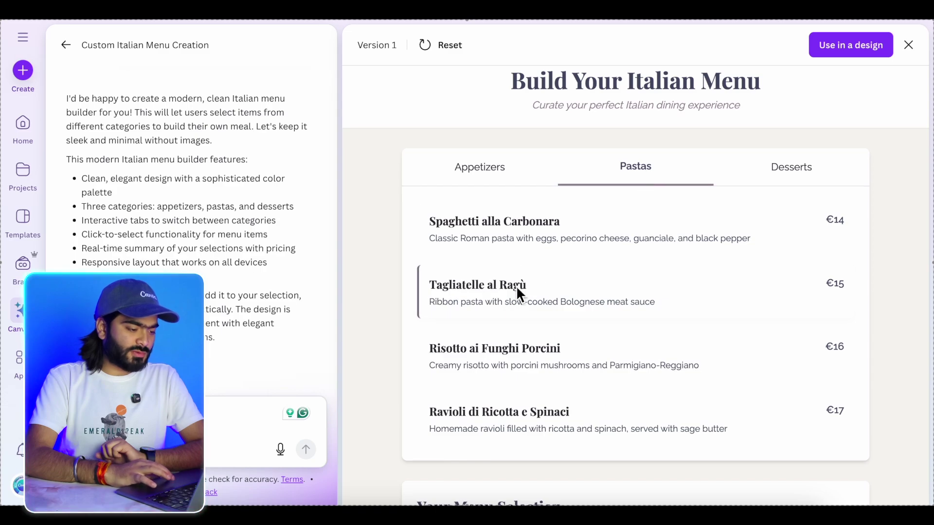
click(798, 167)
click(506, 313)
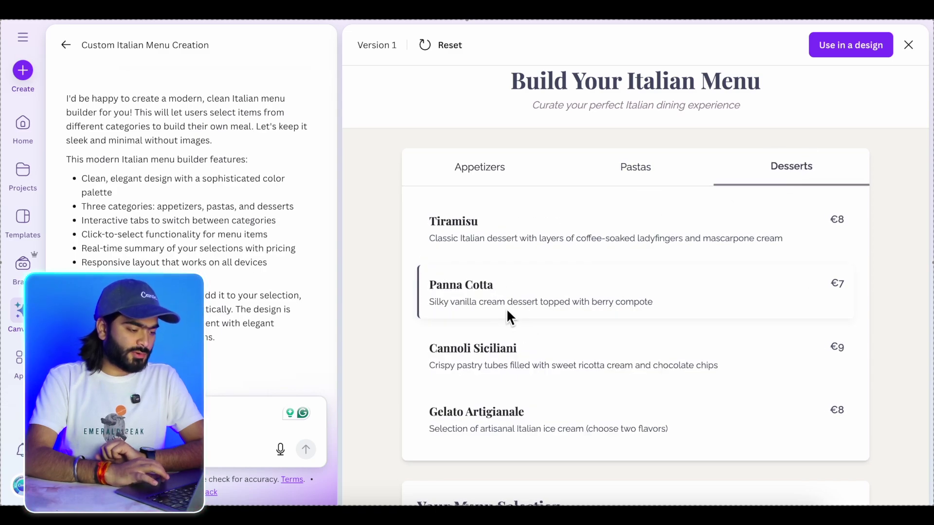
scroll(506, 309, down, 5)
click(471, 403)
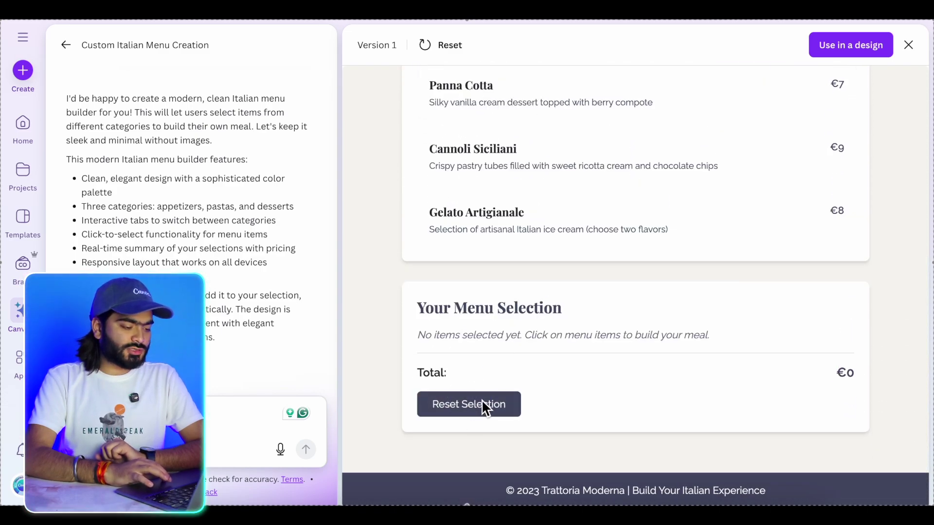
- Browse back through the Italian menu's Pastas and Appetizers categories and check the reset Your Menu Selection summary
scroll(596, 304, up, 5)
click(653, 184)
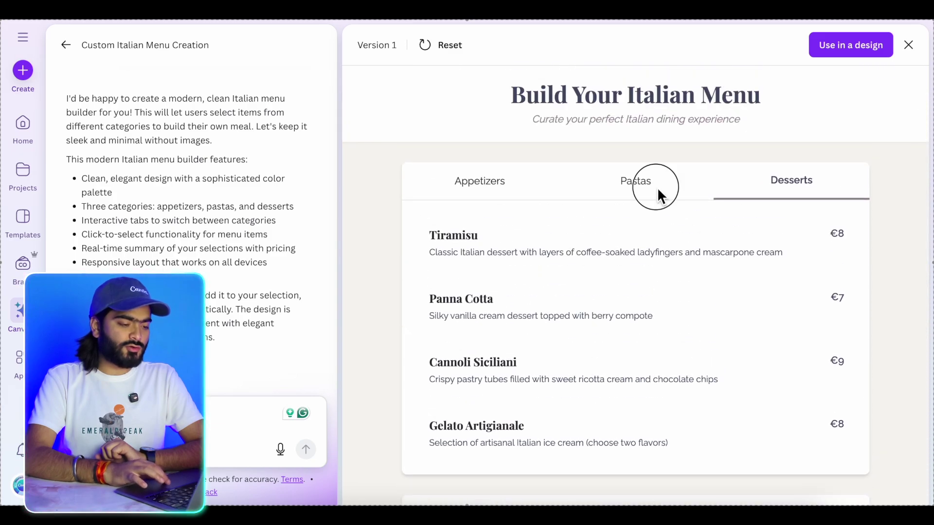
click(480, 182)
scroll(532, 306, down, 5)
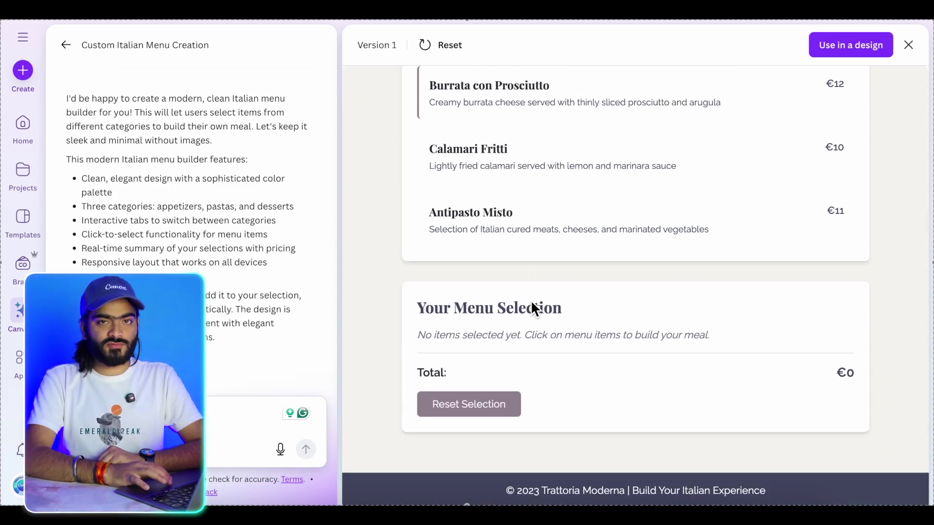
scroll(531, 304, up, 3)
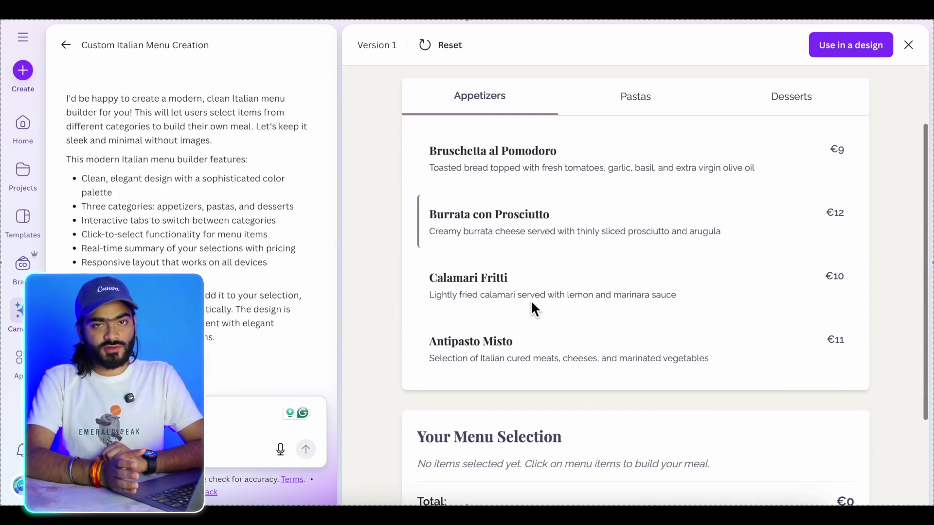
scroll(530, 299, up, 2)
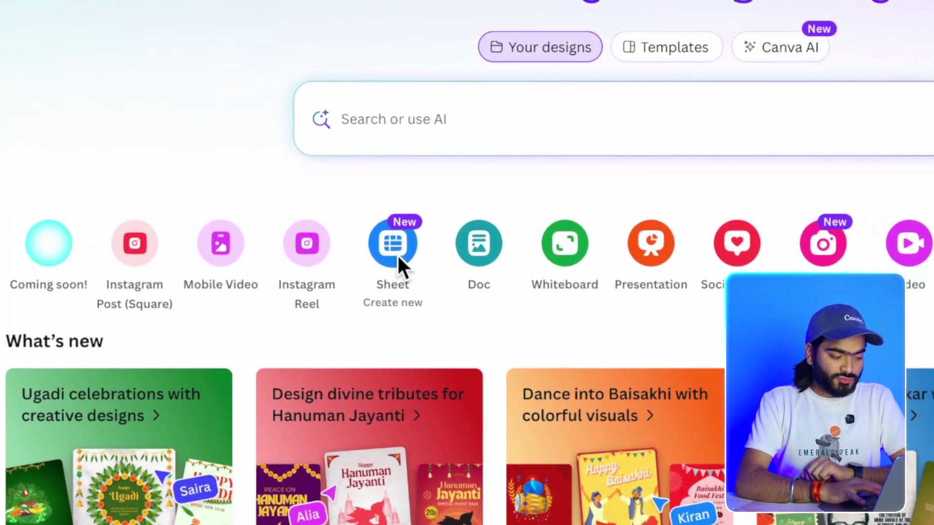
- Create a new blank sheet from the home page and select cell A1
click(393, 256)
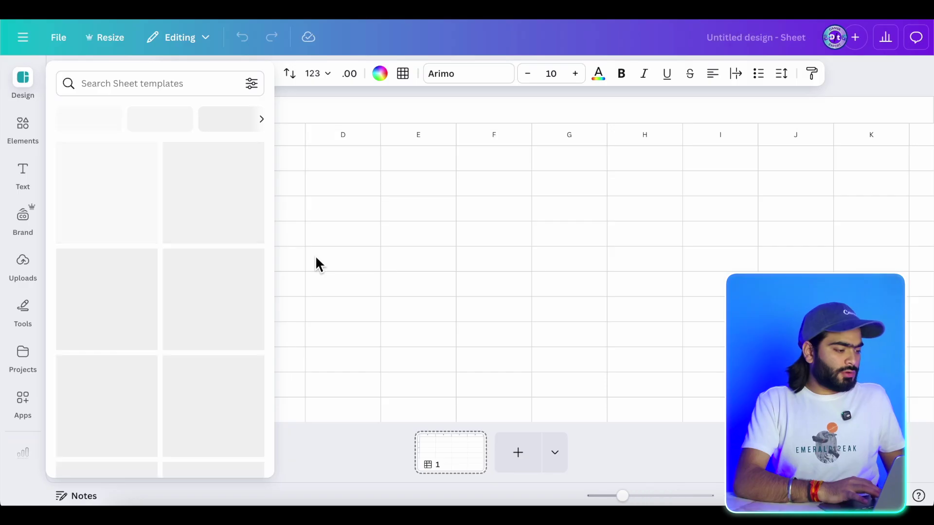
click(349, 242)
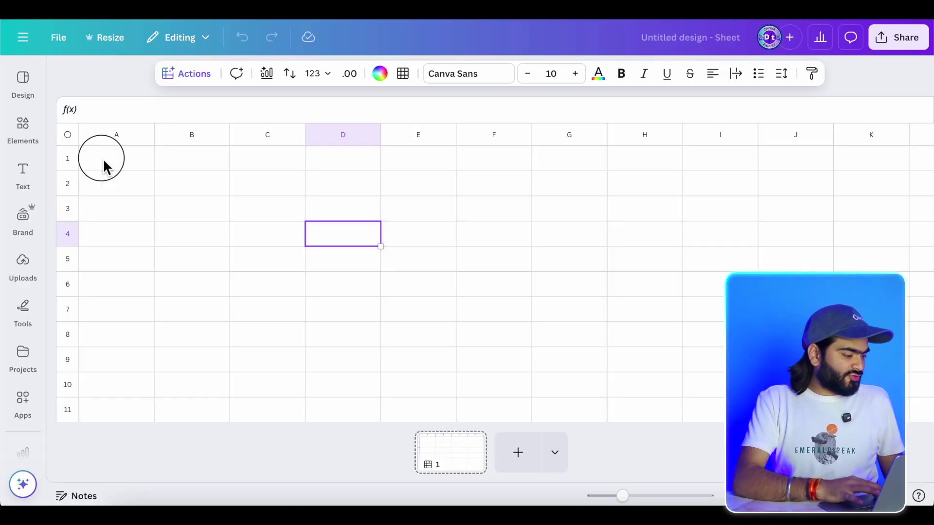
click(103, 159)
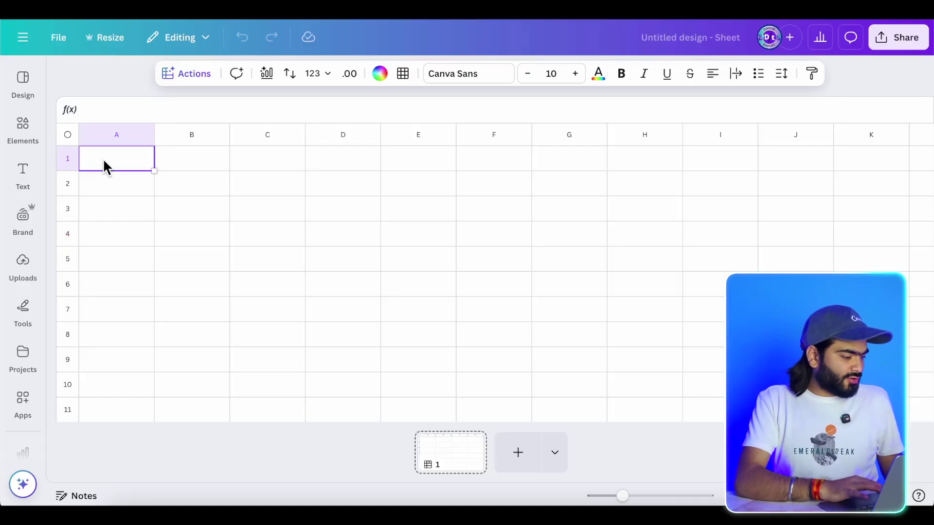
- Start generating a table at cell A1 with the Content calendar suggestion and change the prompt's duration to "2 week"
click(187, 78)
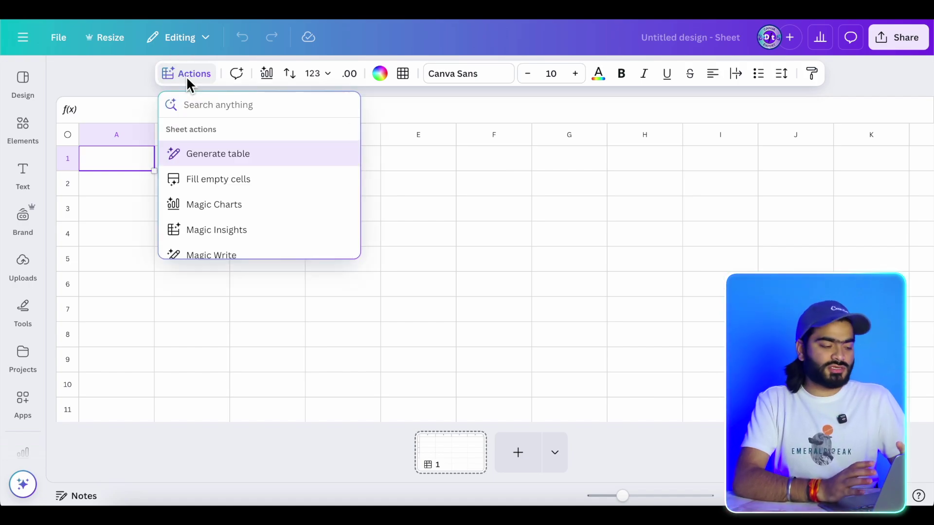
click(208, 154)
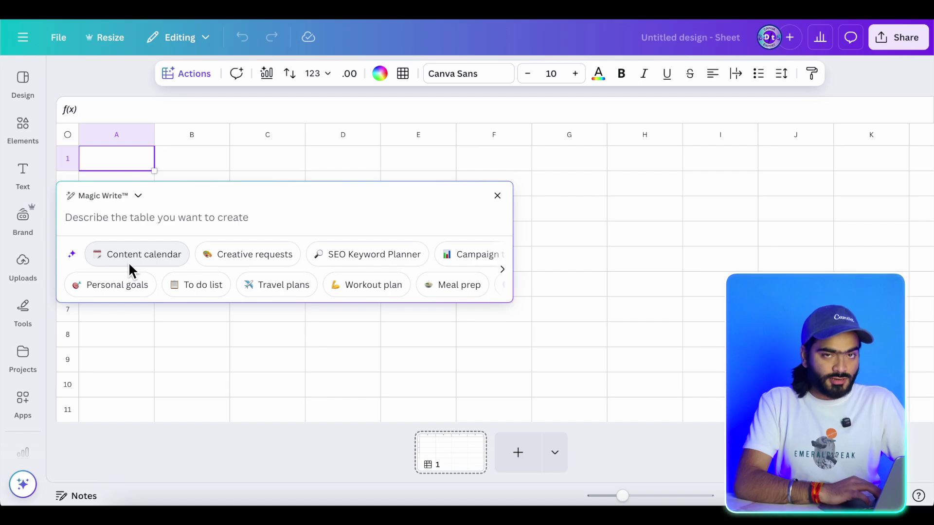
click(148, 258)
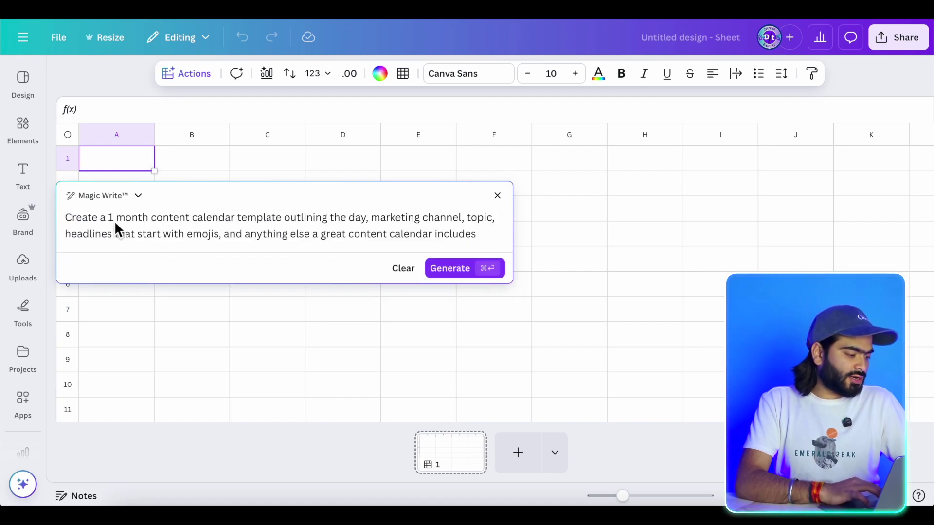
key(BackSpace)
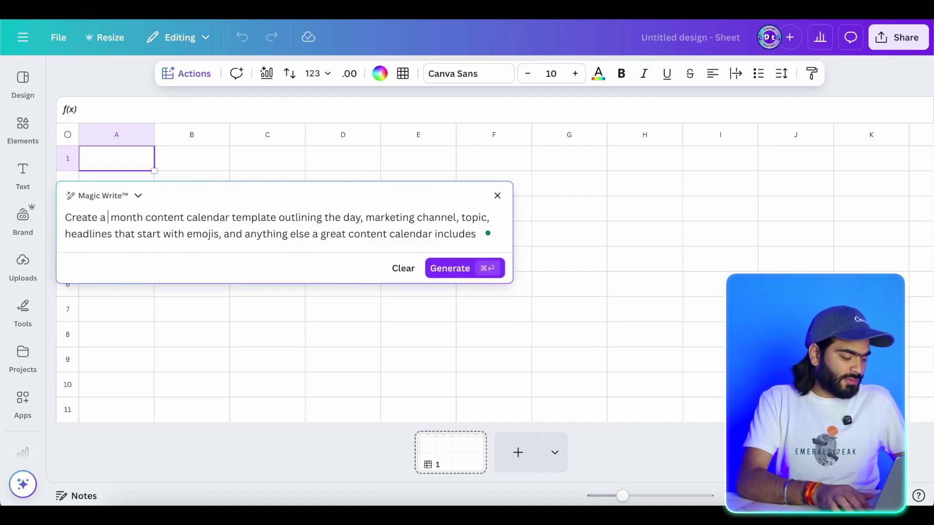
text(2 week)
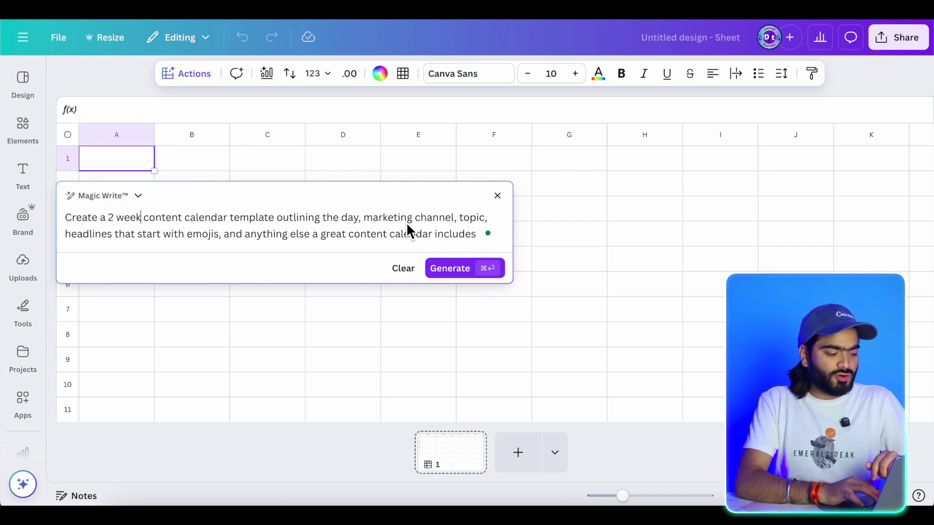
- Replace "marketing channel" with "Social media platfrom" in the prompt, and insert the generated content calendar into the sheet
drag(365, 218, 433, 219)
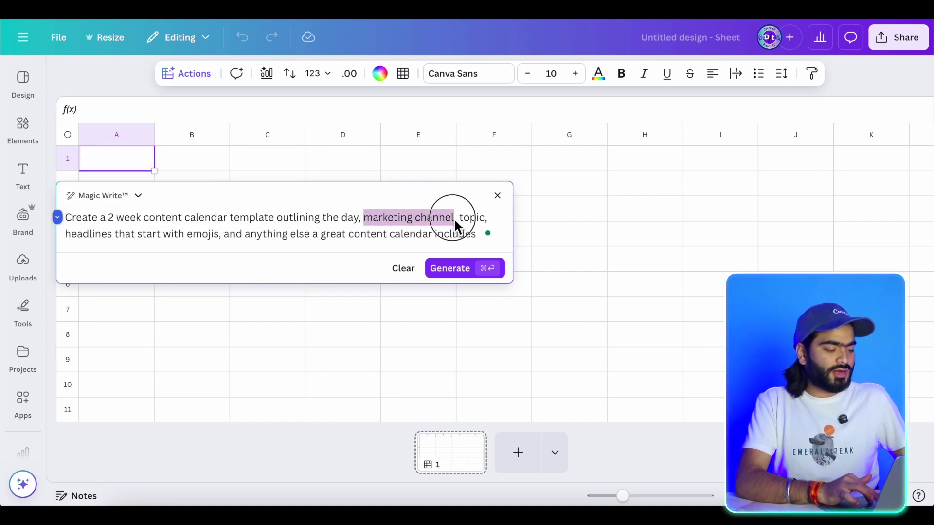
key(BackSpace)
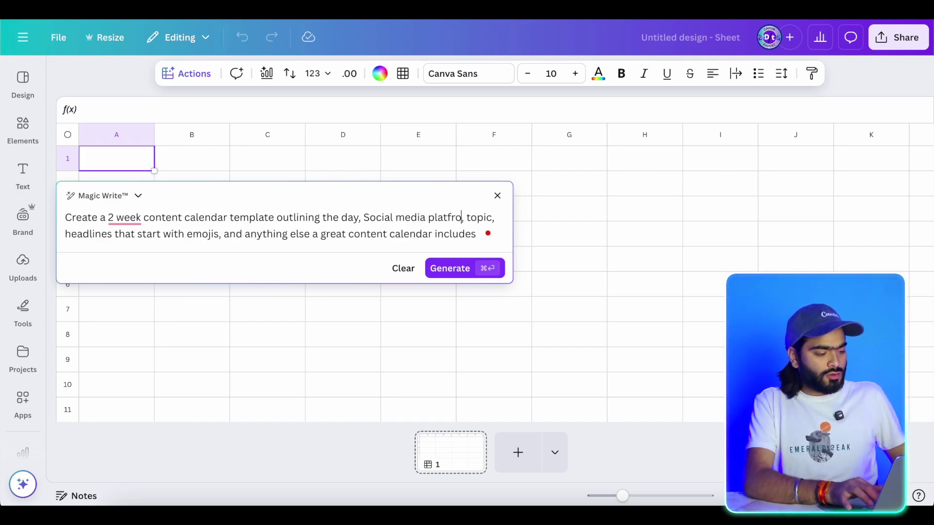
text(m)
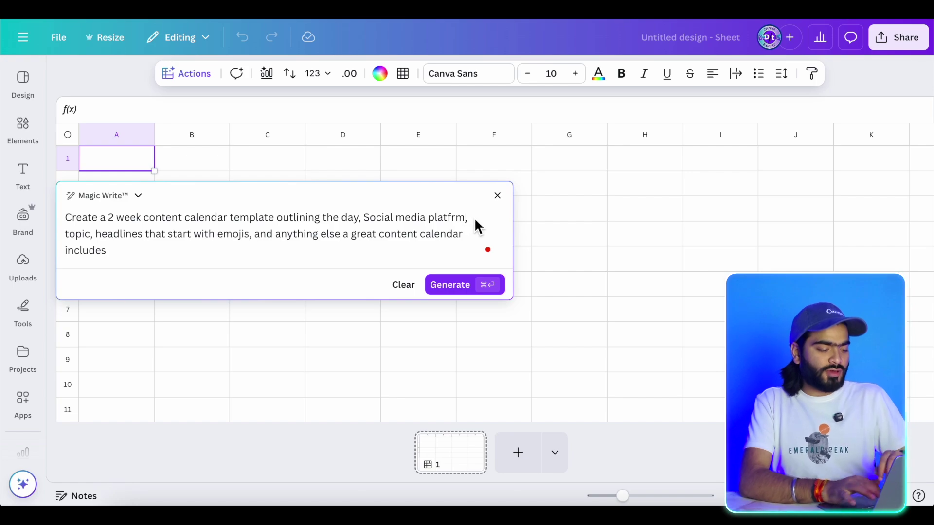
key(BackSpace)
text(om)
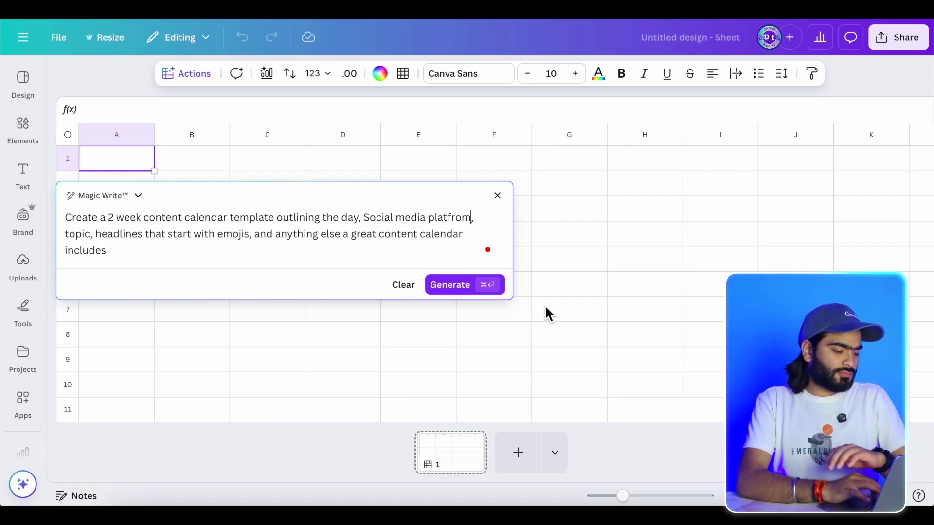
click(476, 284)
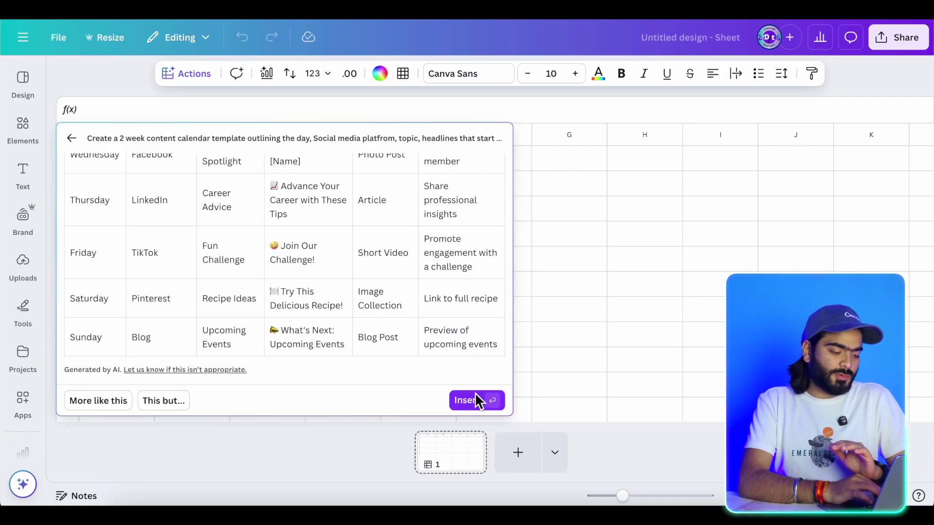
click(465, 400)
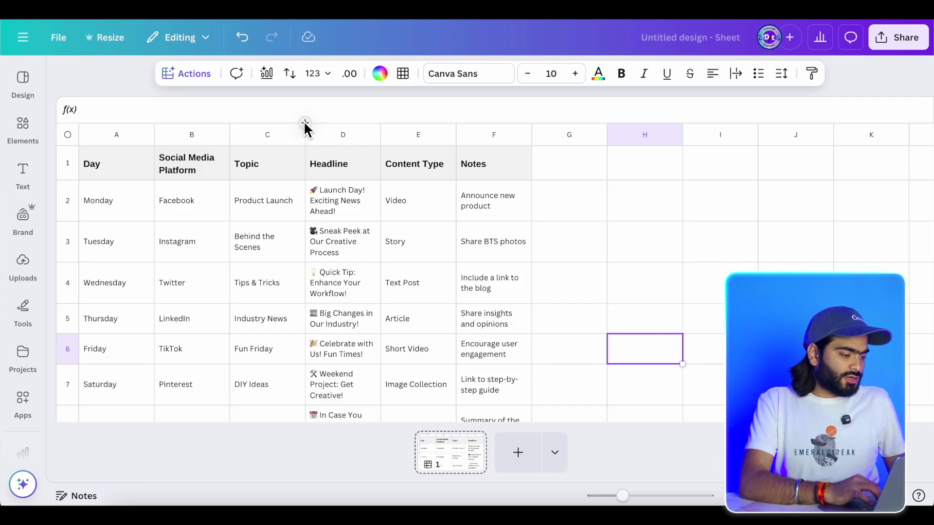
click(304, 122)
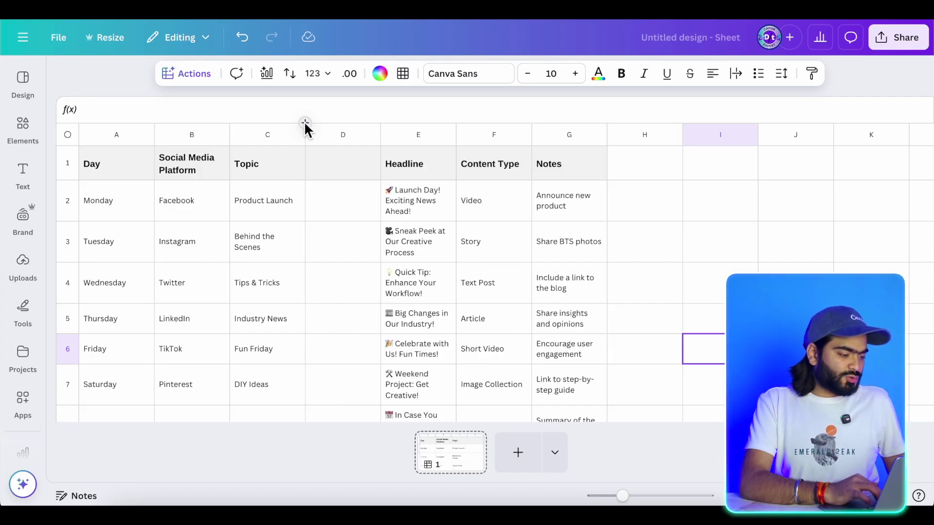
double_click(336, 179)
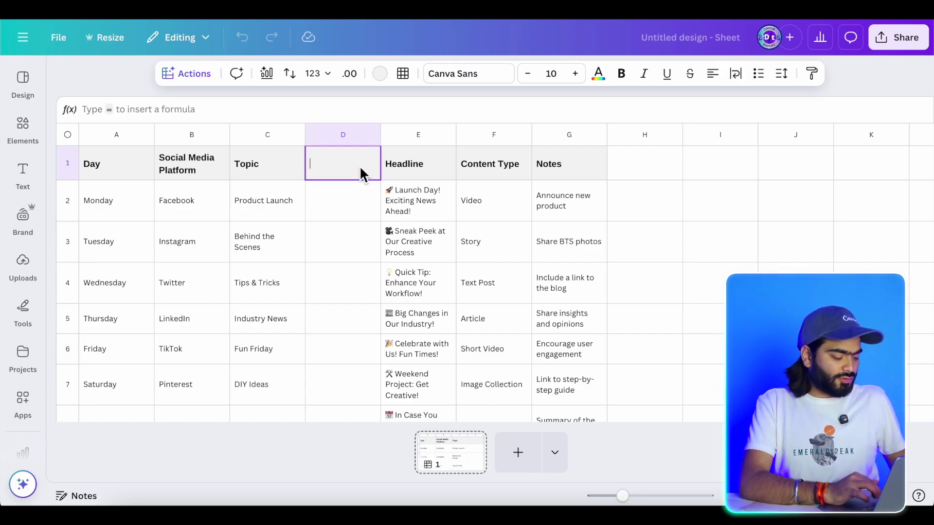
click(618, 208)
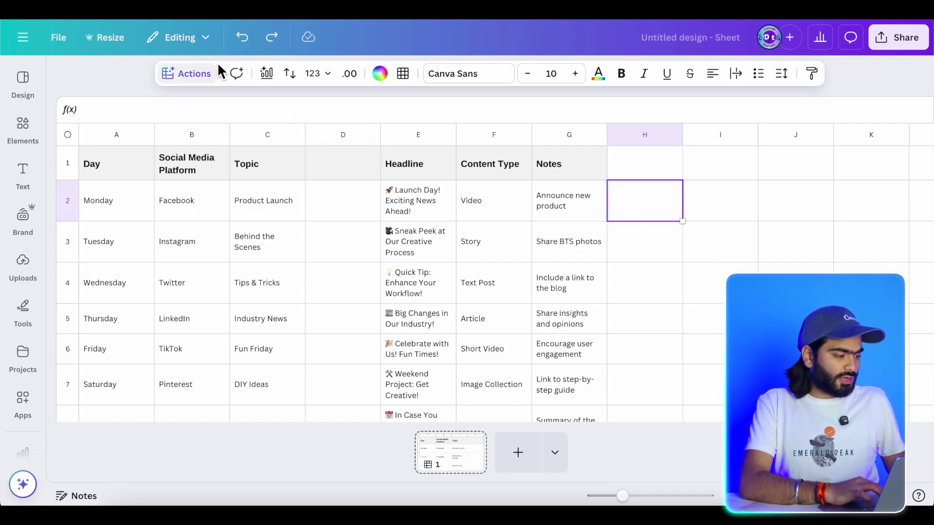
click(243, 37)
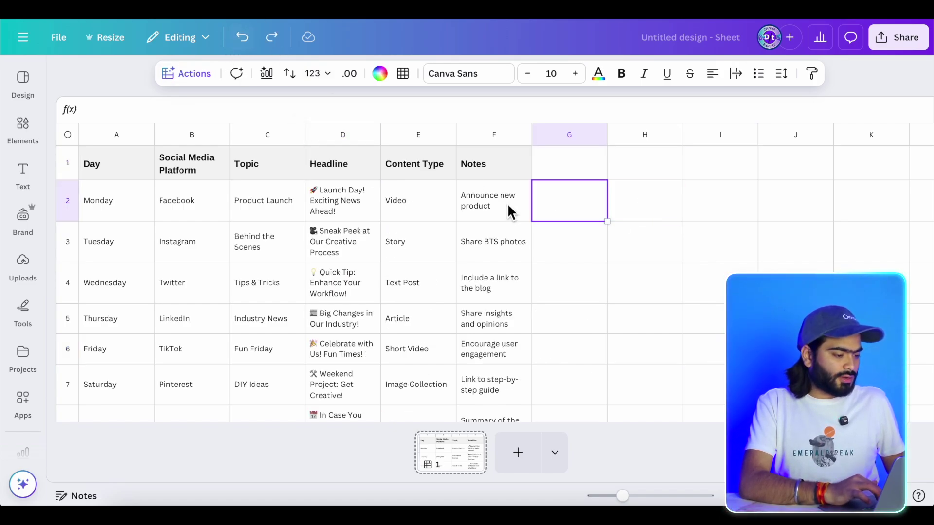
- Insert a column between Headline and Content Type and enter Hook as its header
click(380, 123)
double_click(409, 163)
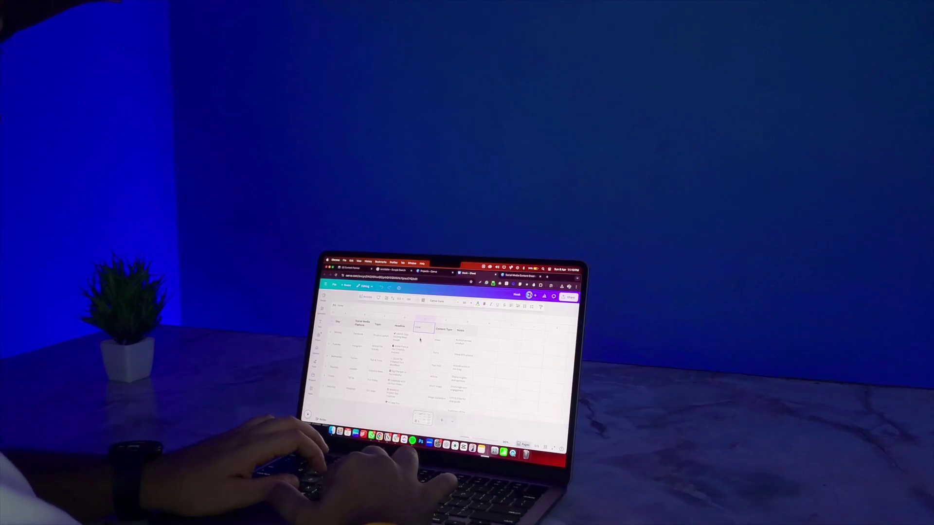
key(Return)
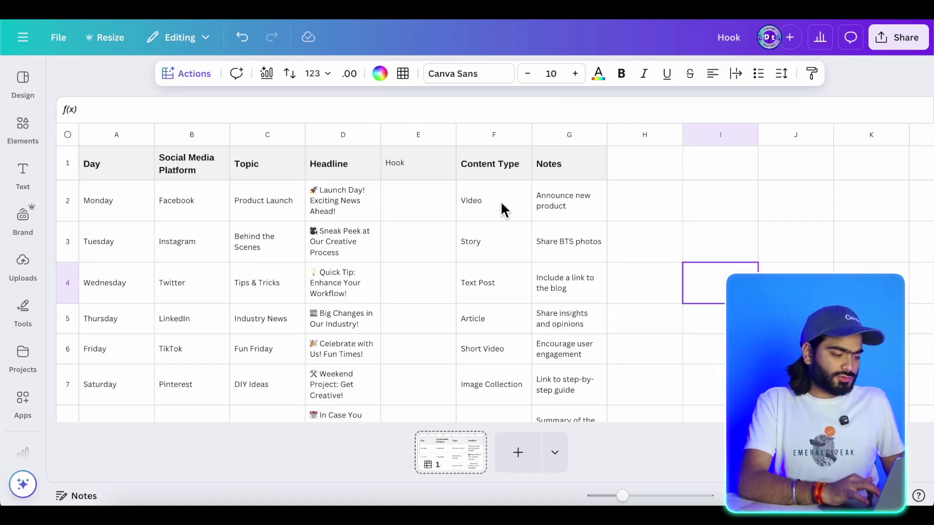
- Fill the empty cells of the Hook column with AI-generated text and insert the results
click(432, 178)
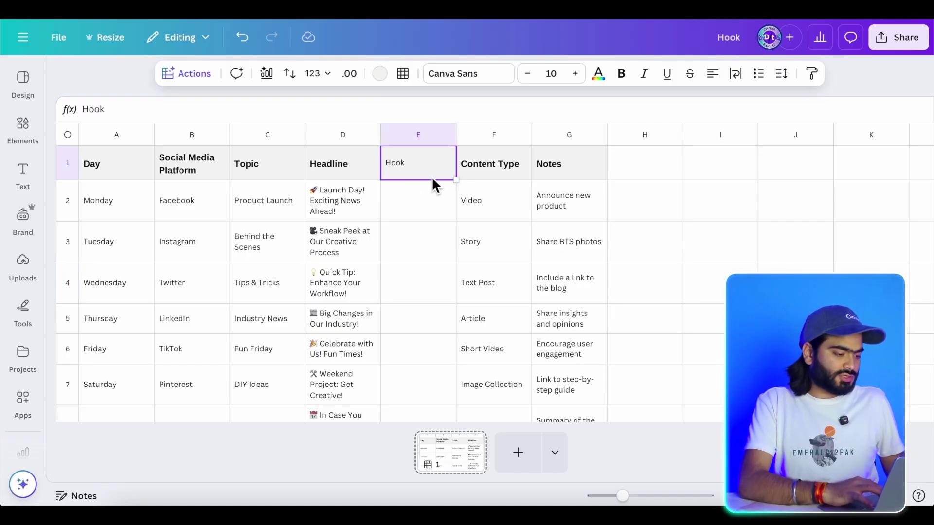
click(431, 136)
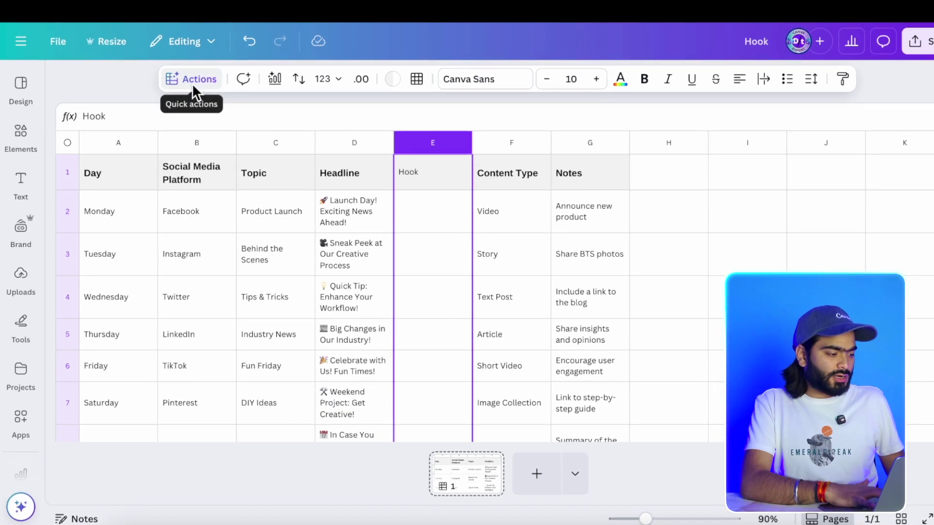
click(192, 83)
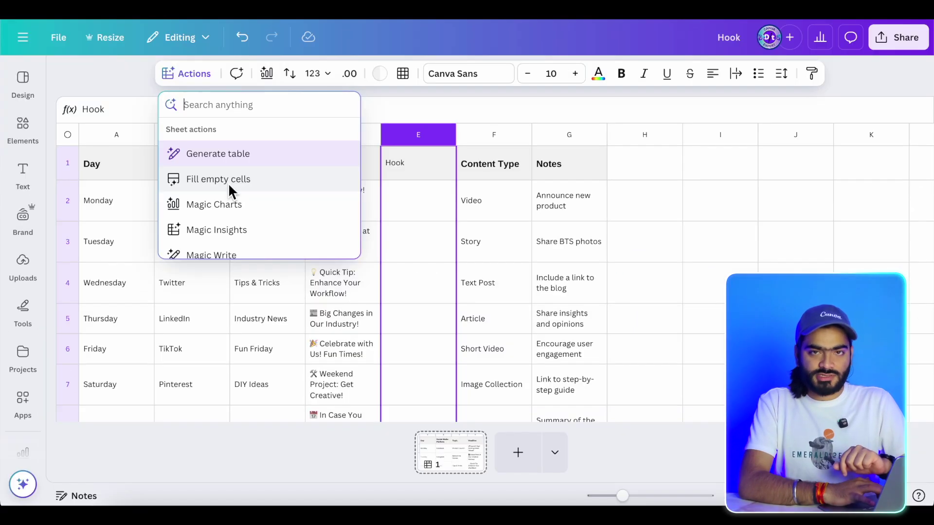
click(385, 421)
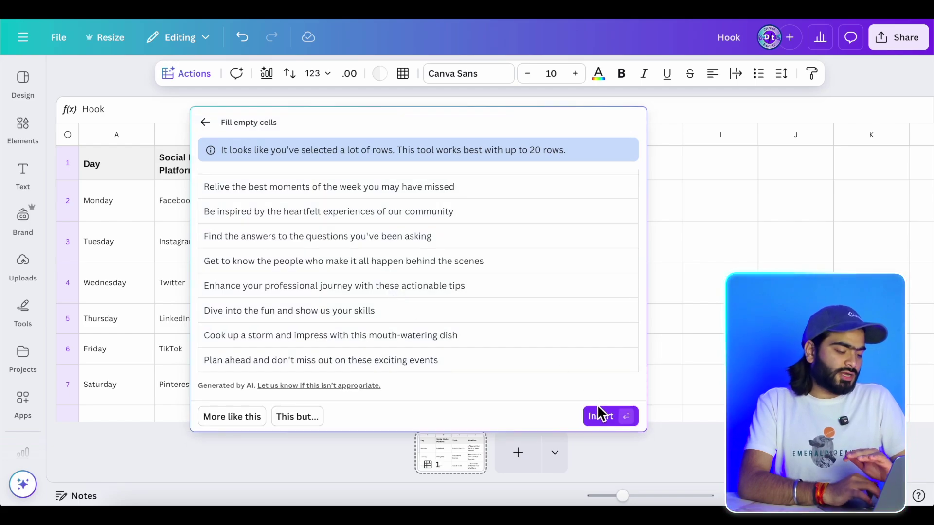
click(602, 416)
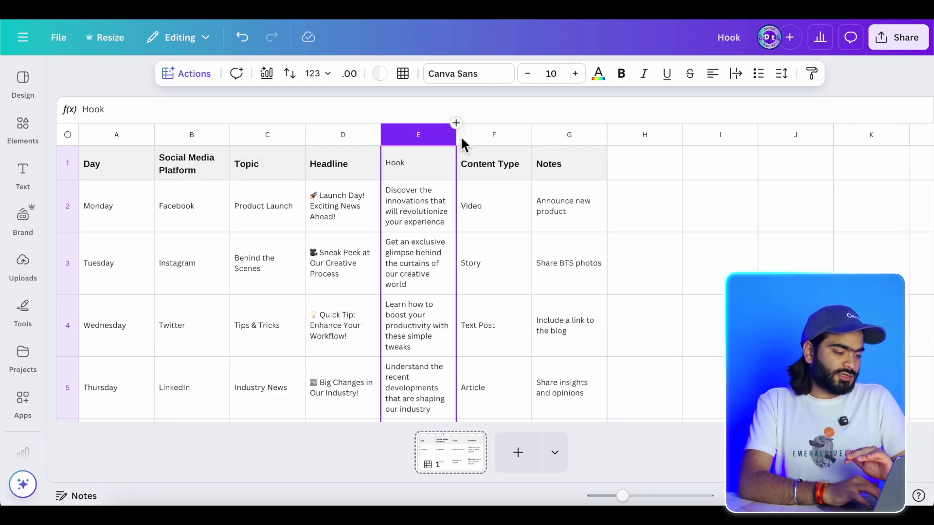
click(540, 163)
click(448, 136)
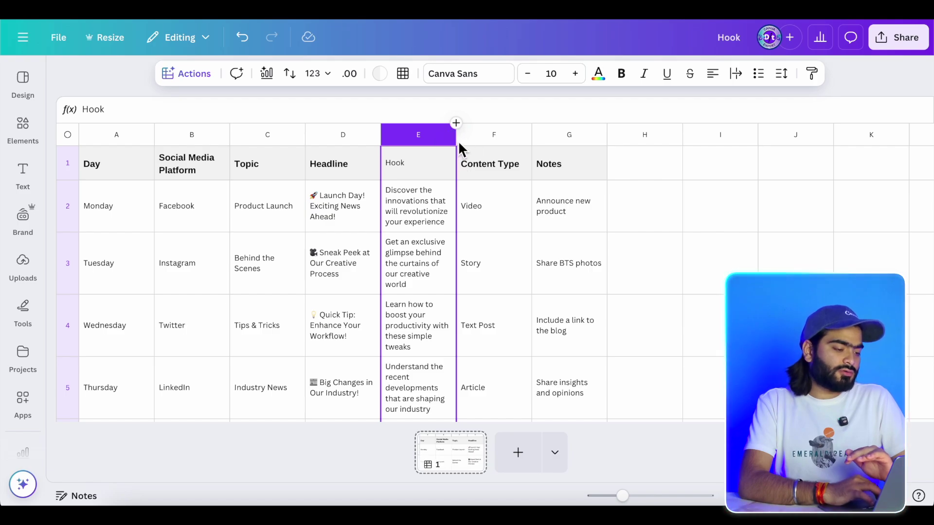
click(339, 165)
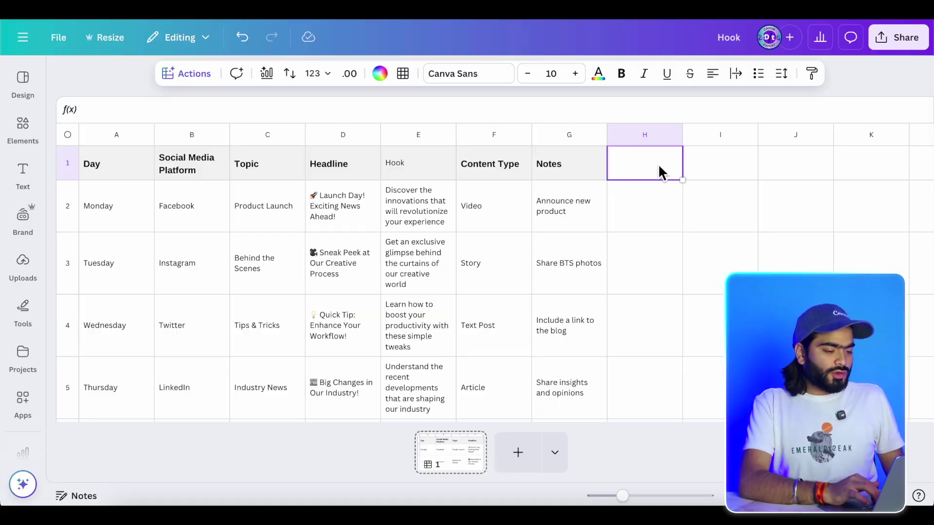
double_click(645, 165)
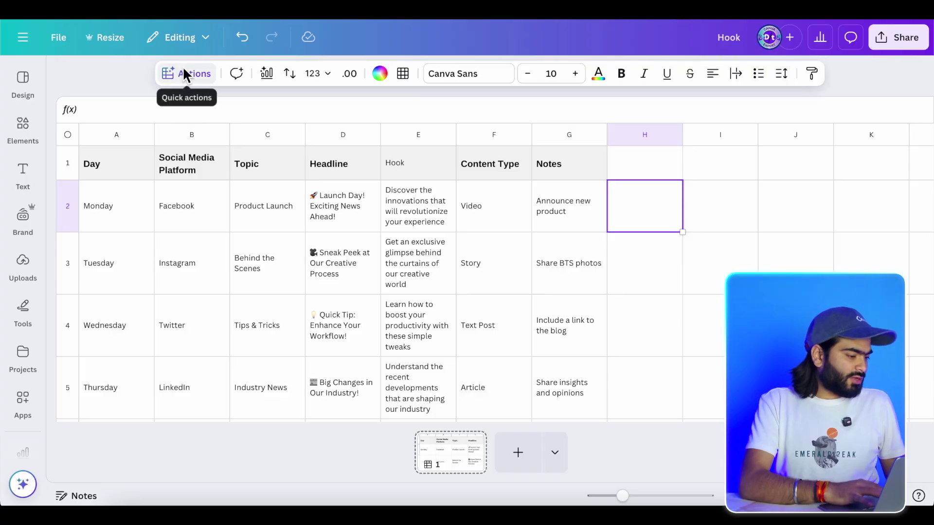
- View the Magic Formulas option in the formula suggestions for cell I3, and clear the equals sign from the cell
click(90, 164)
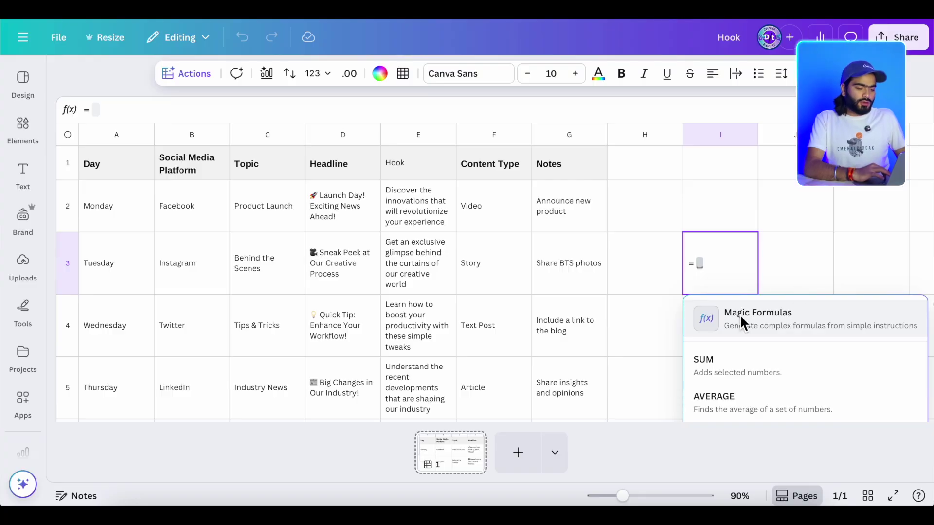
key(BackSpace)
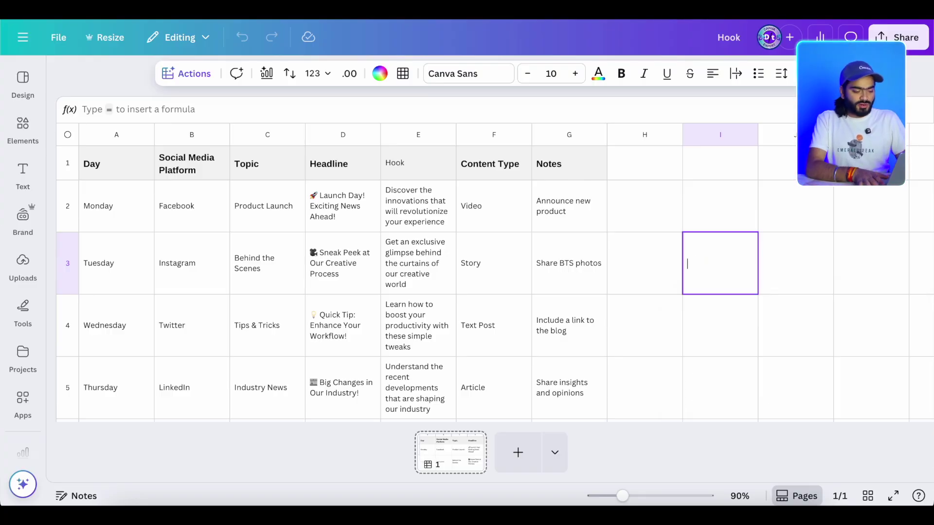
click(696, 278)
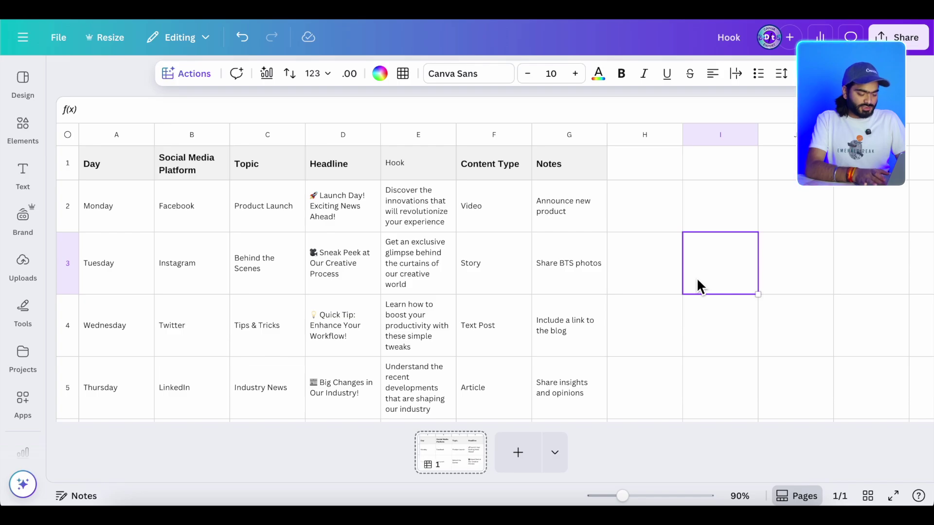
- Open the Magic Formulas prompt from cell I3 to view it, and dismiss it without entering a description
text(=)
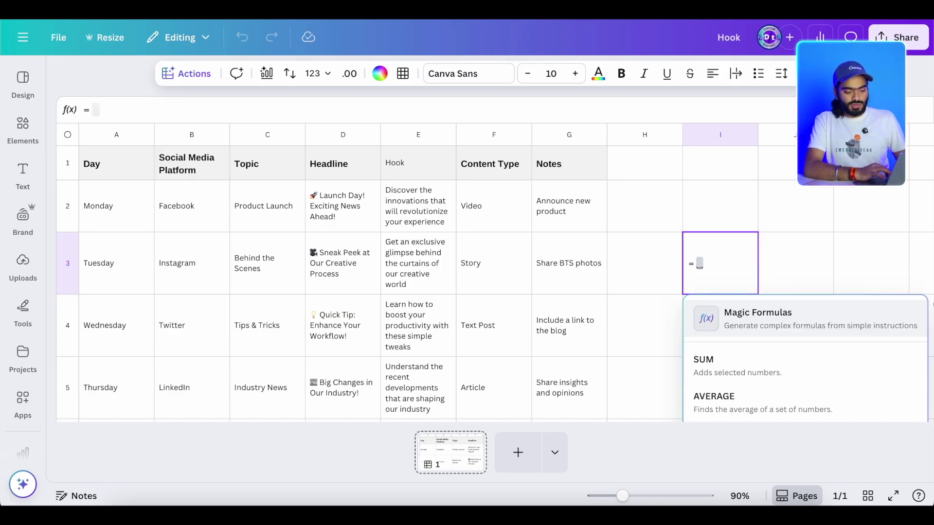
click(800, 311)
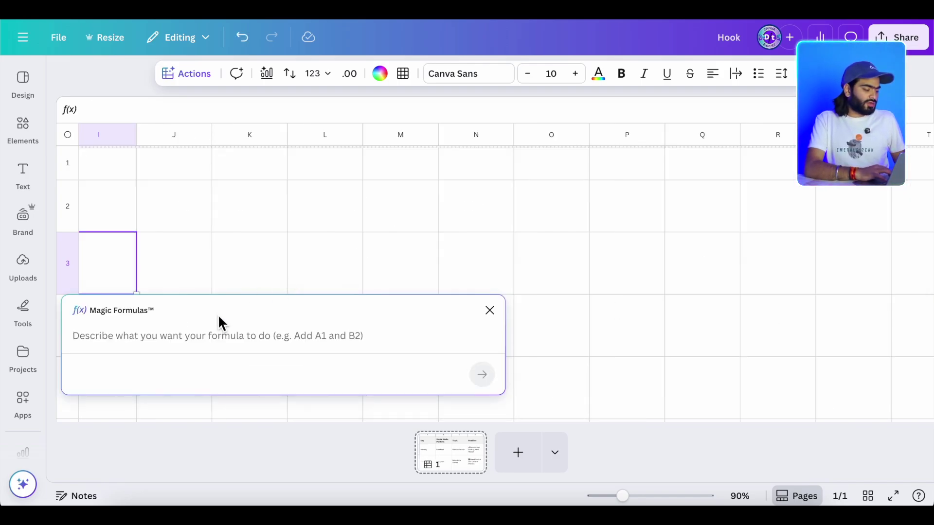
click(352, 238)
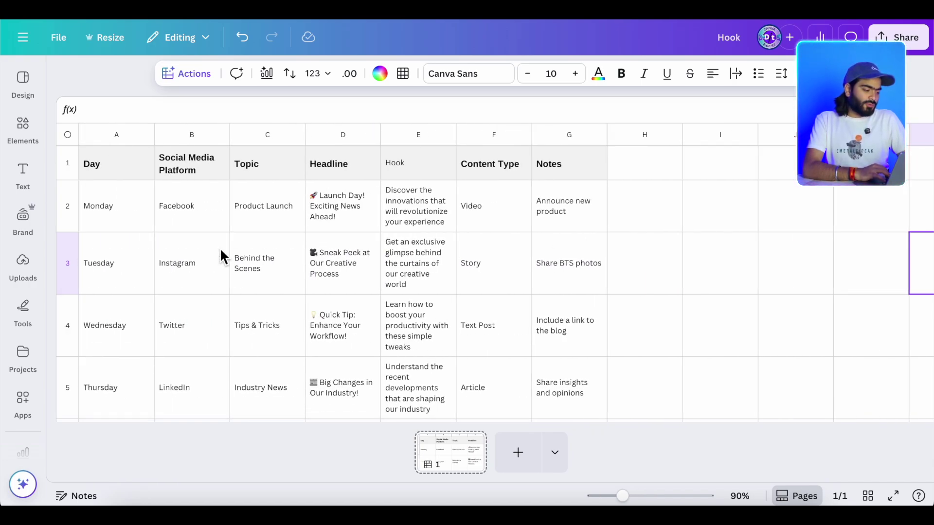
click(597, 279)
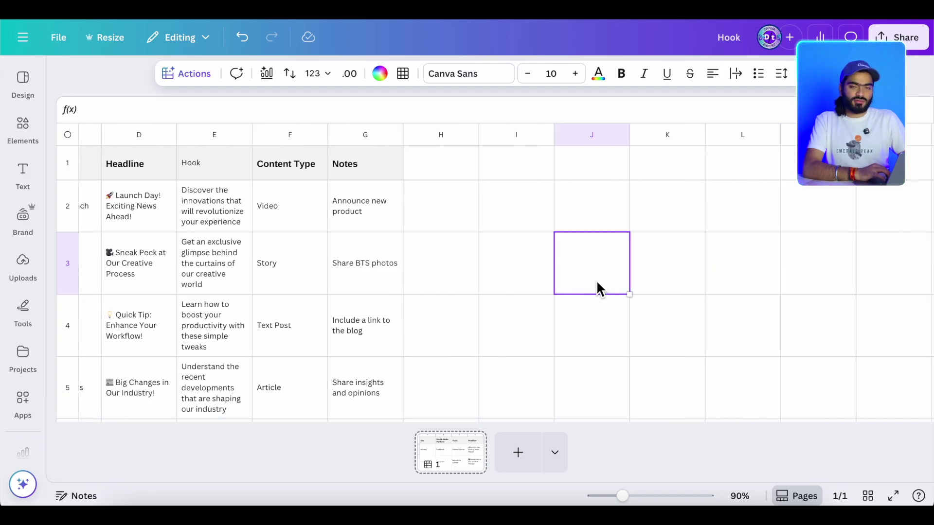
- Run Magic Charts on the whole content calendar, A1:G15, and insert the suggested treemap chart
click(96, 175)
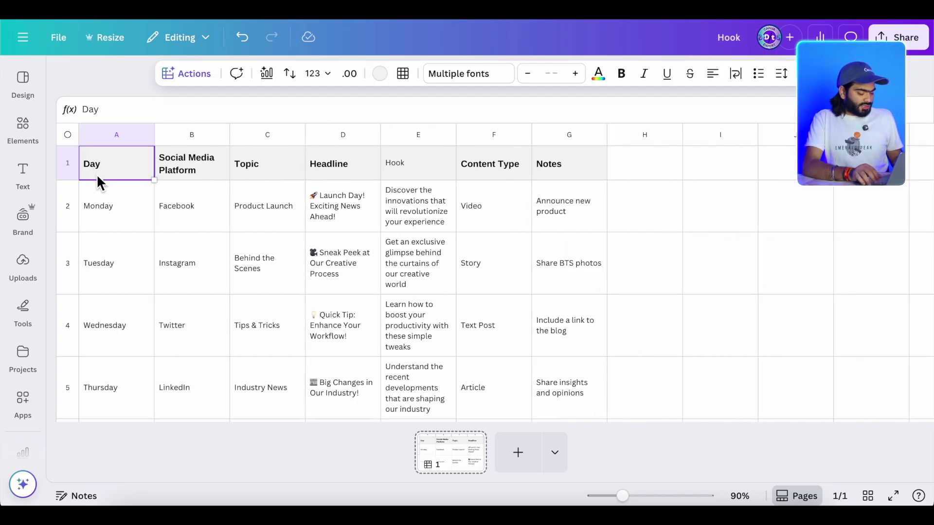
key(ctrl+shift+Right)
key(ctrl+shift+Down)
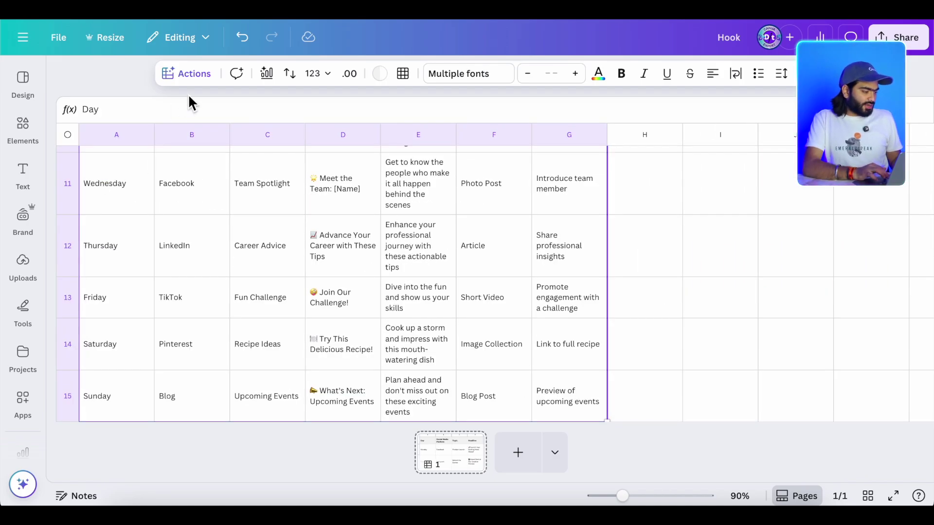
click(192, 74)
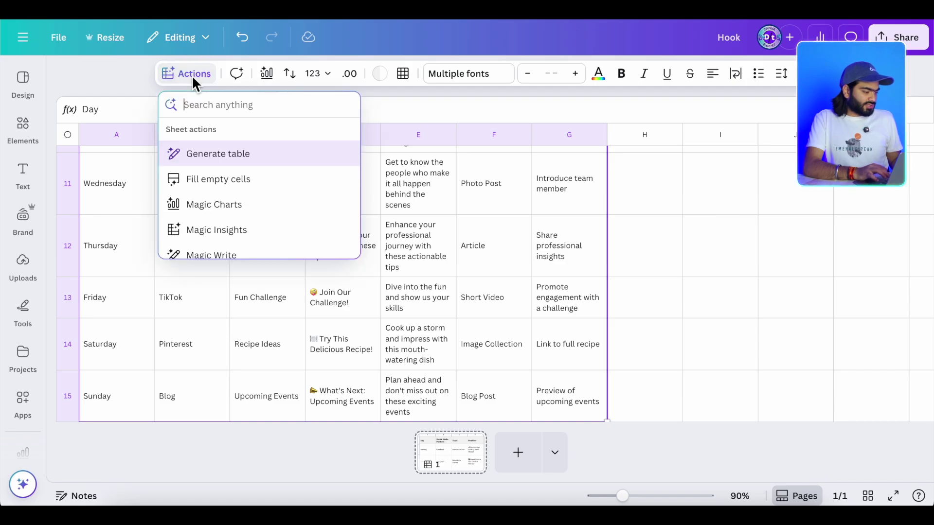
click(233, 206)
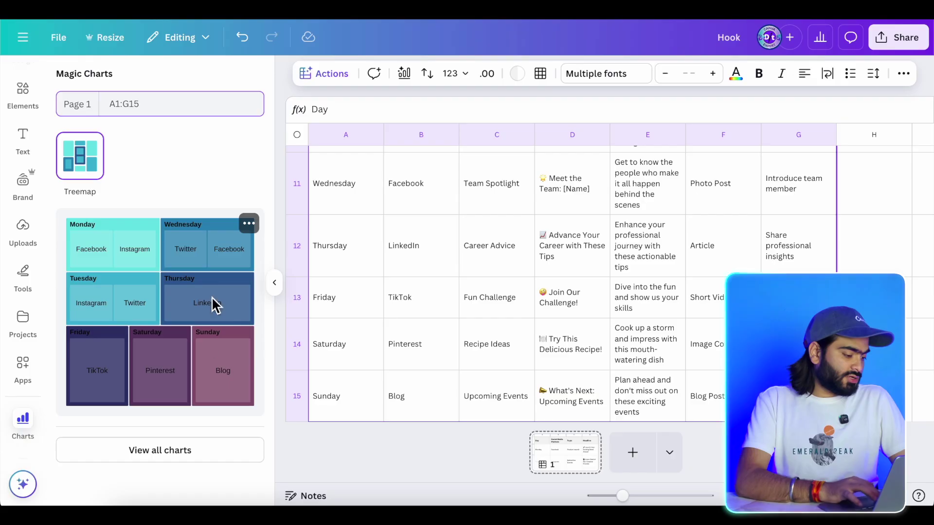
click(158, 332)
- Move the treemap chart beside the calendar's Notes column and enlarge it to span columns H to J
drag(601, 292, 730, 247)
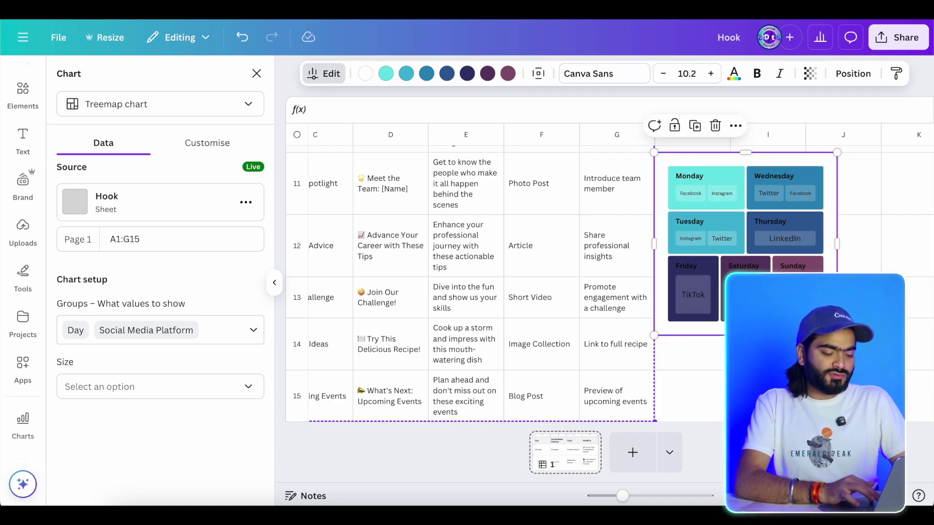
drag(837, 335, 880, 378)
click(920, 273)
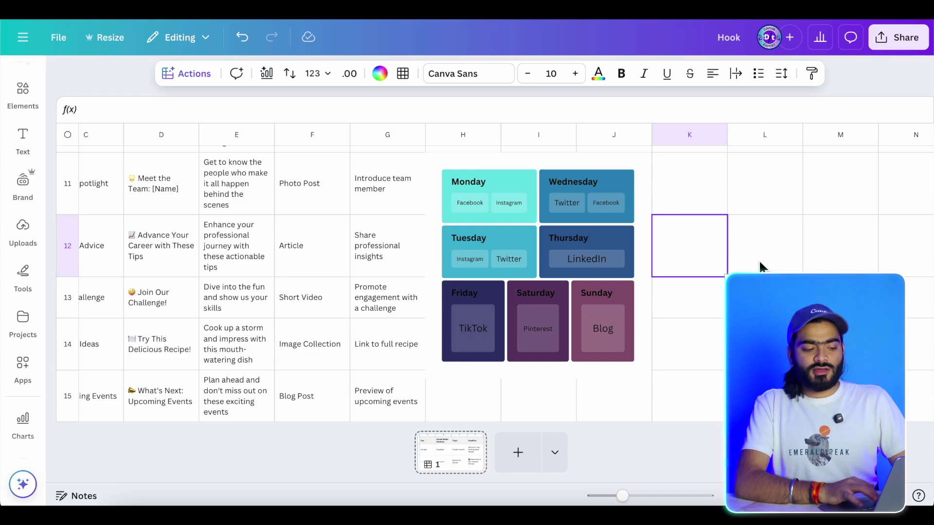
click(722, 263)
scroll(392, 269, left, 5)
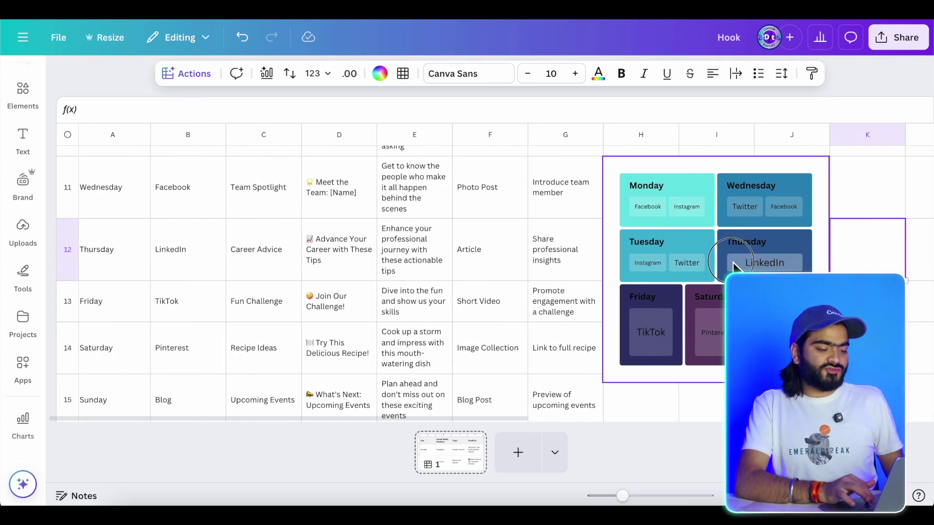
- Delete the treemap chart and undo the deletion
key(Delete)
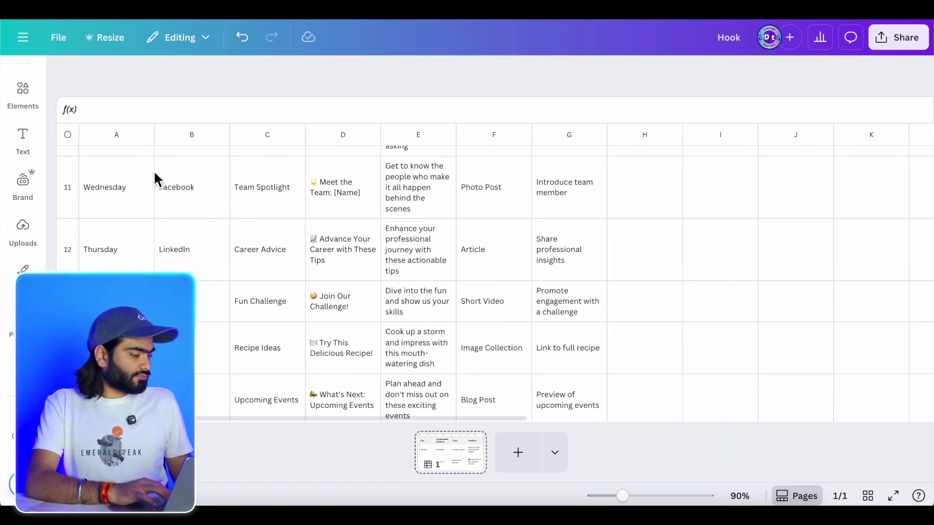
key(ctrl+z)
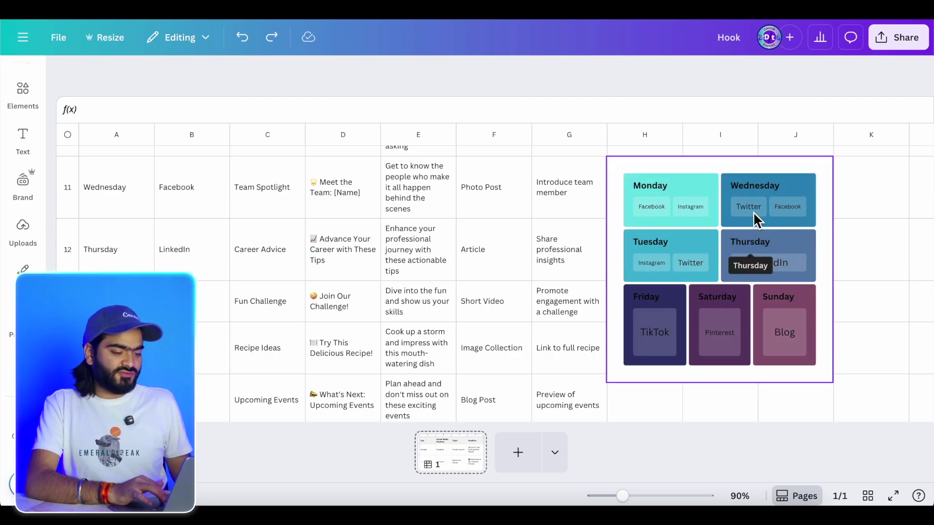
- Drill into the treemap's Wednesday group and its Facebook block, and zoom back out to the full chart
click(758, 203)
click(760, 199)
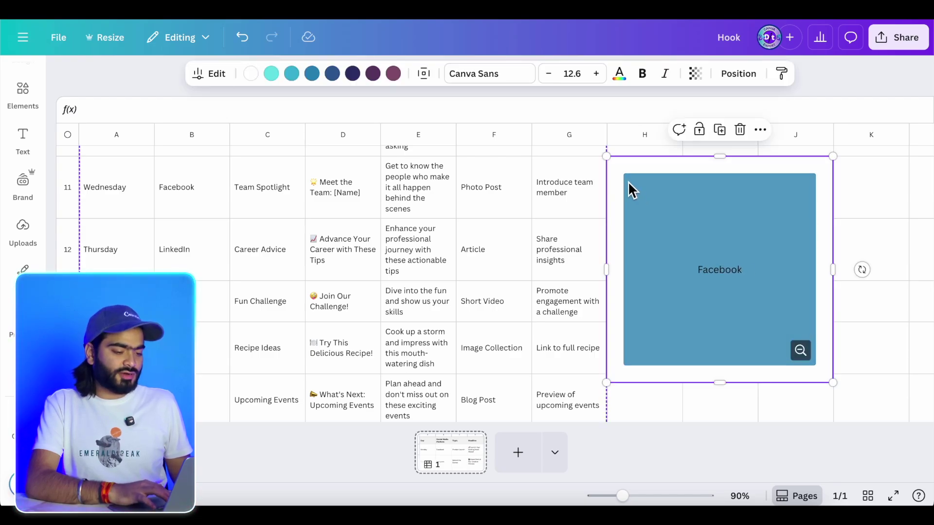
click(922, 251)
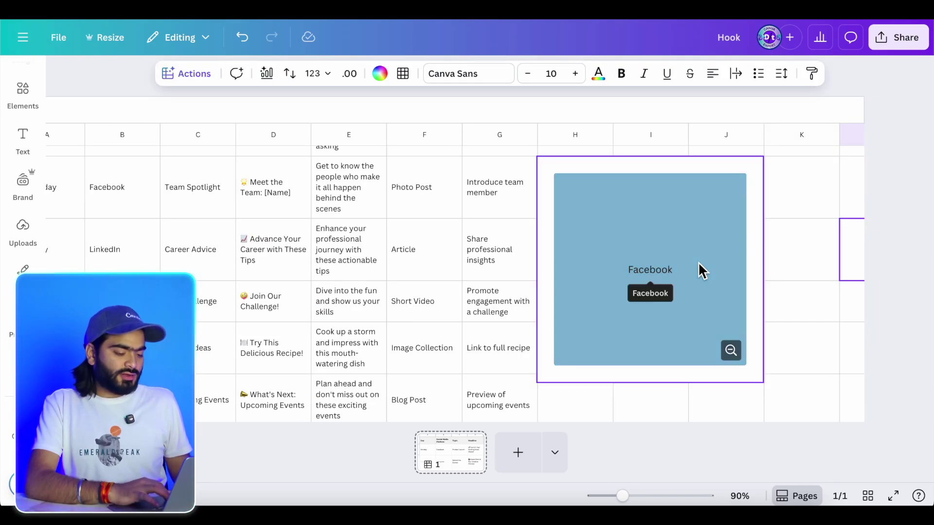
click(732, 354)
click(800, 350)
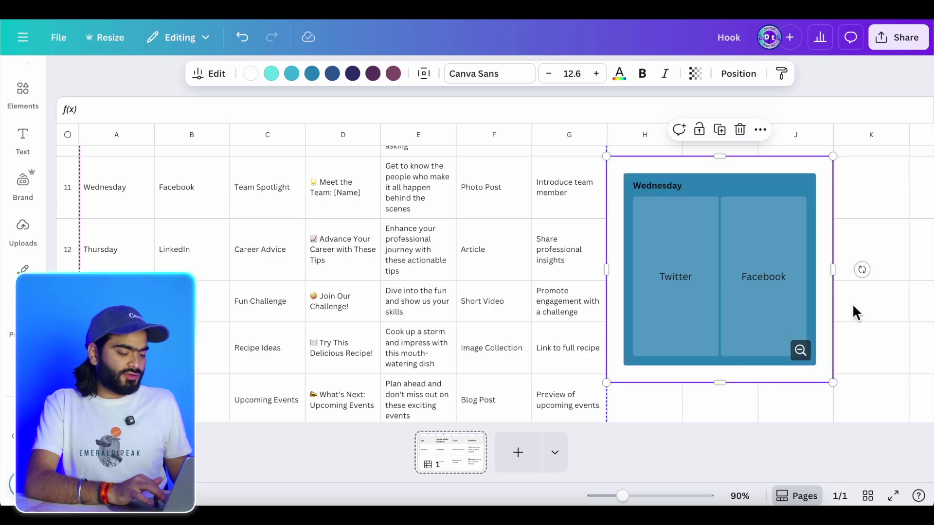
click(800, 350)
click(868, 242)
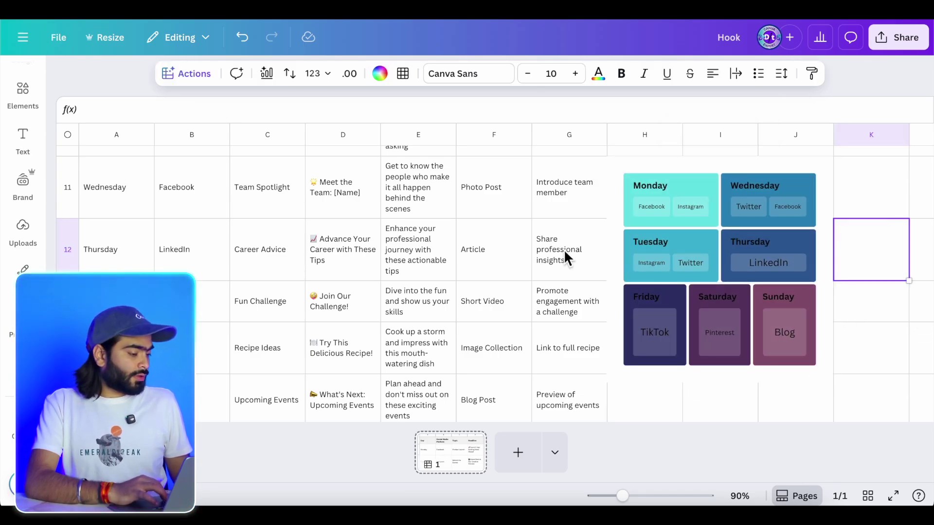
- Generate Magic Insights for the whole content calendar, A1:G15, leaving the question blank
scroll(121, 170, up, 10)
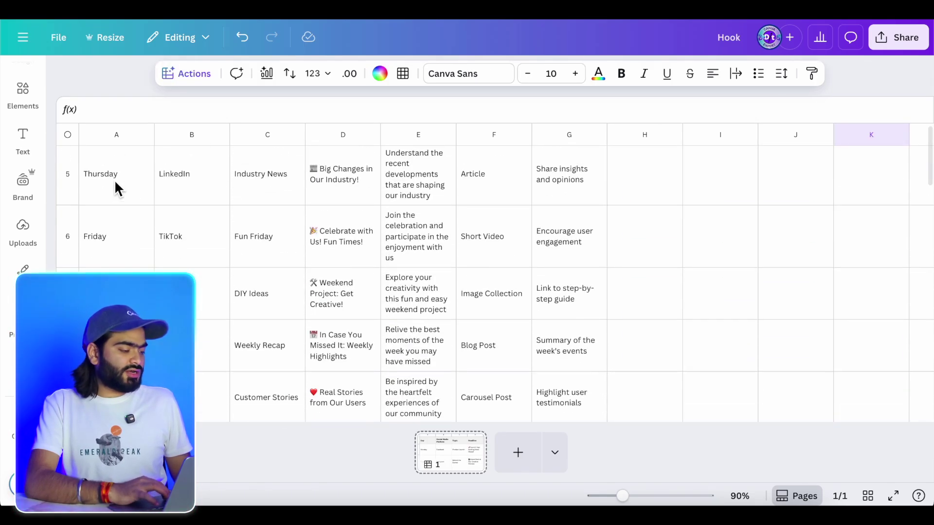
click(115, 171)
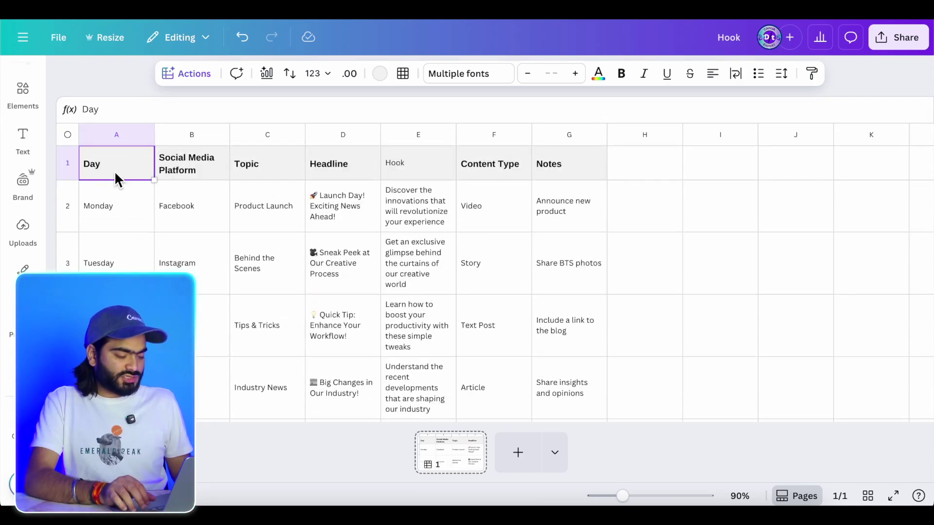
key(ctrl+shift+Right)
key(ctrl+shift+Down)
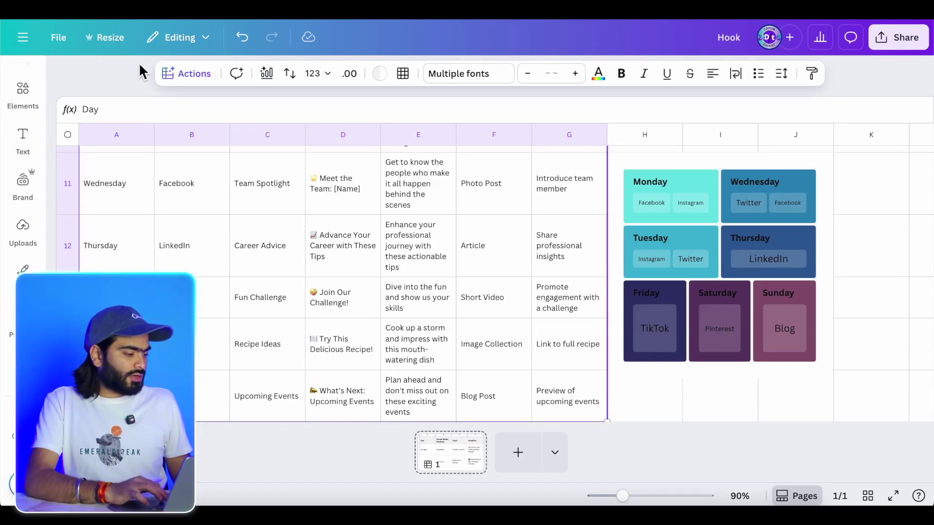
click(182, 72)
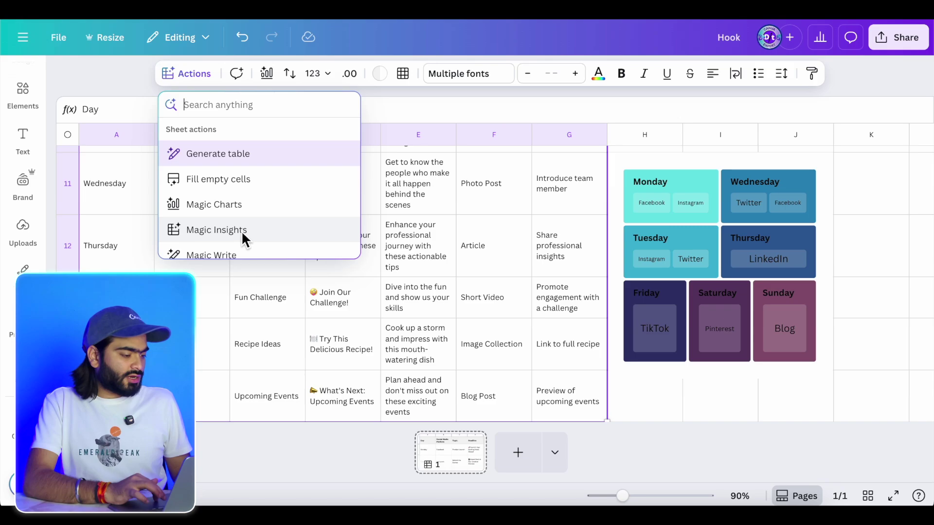
click(218, 231)
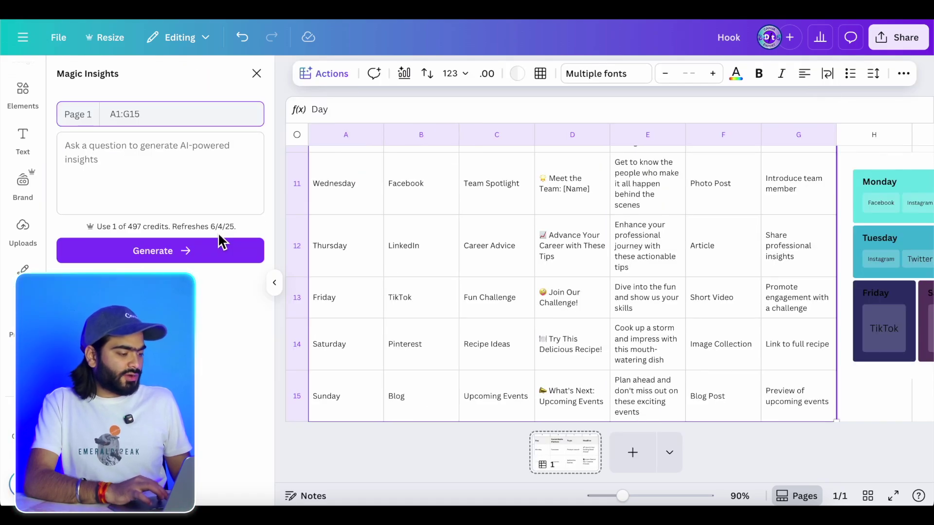
click(159, 159)
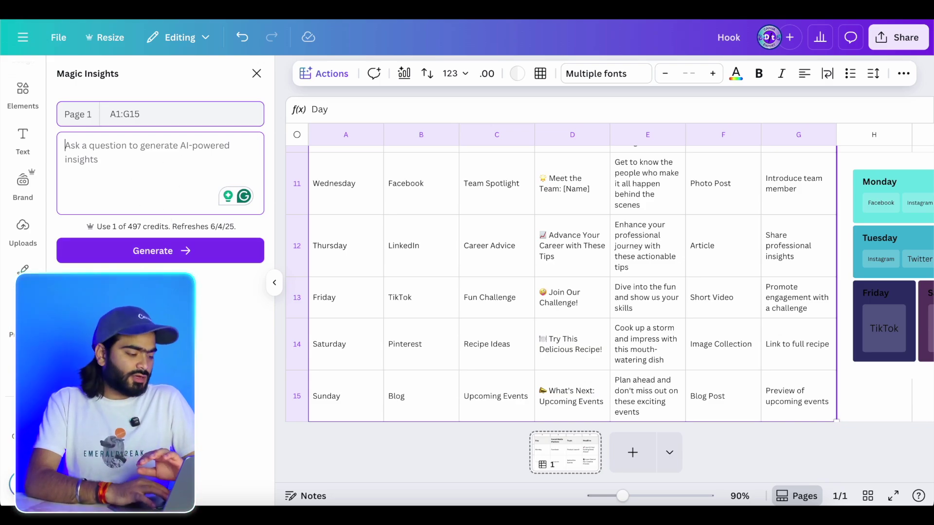
click(152, 254)
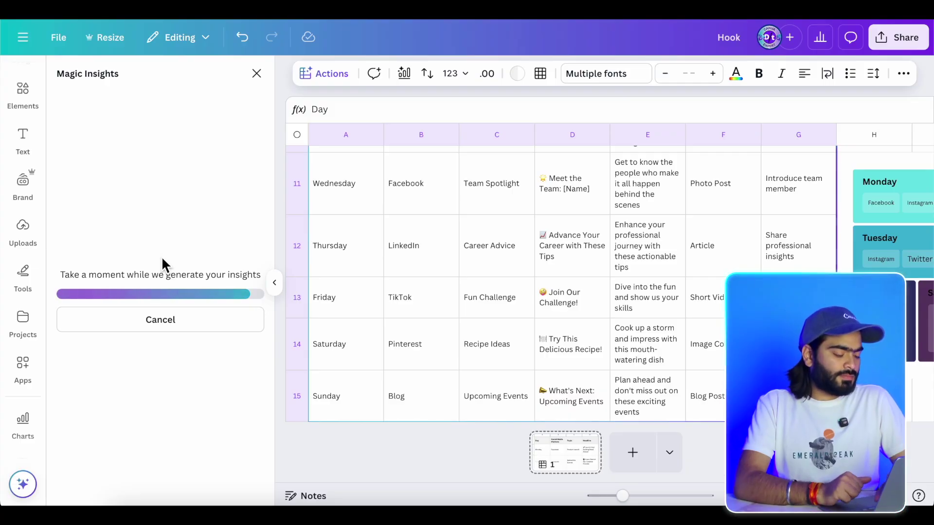
- Examine the generated insights: the dataset summary, post total, most popular platform and content type distribution chart
scroll(160, 370, down, 5)
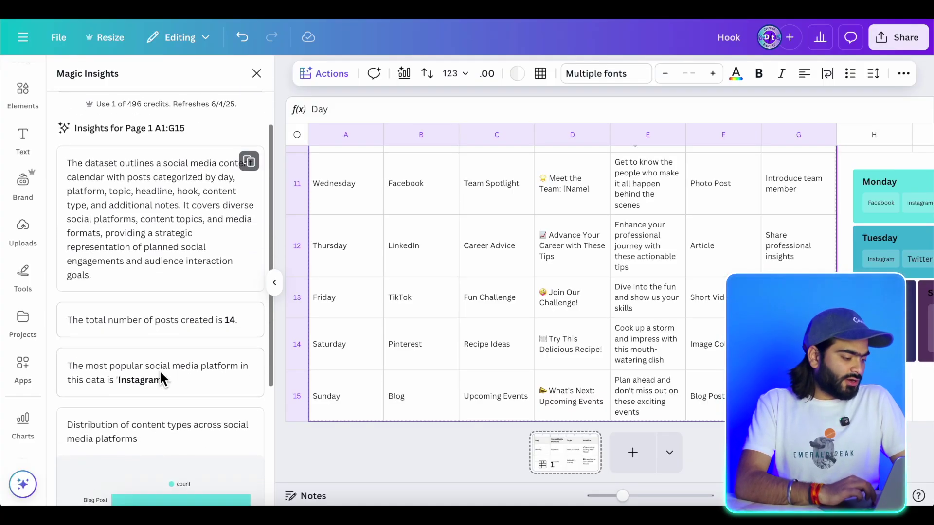
scroll(161, 372, down, 2)
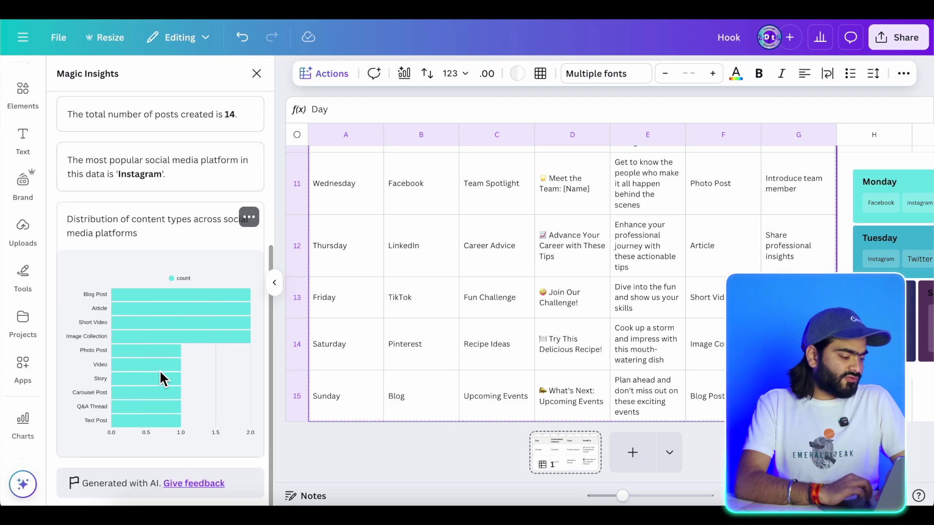
scroll(149, 291, up, 1)
scroll(149, 290, down, 1)
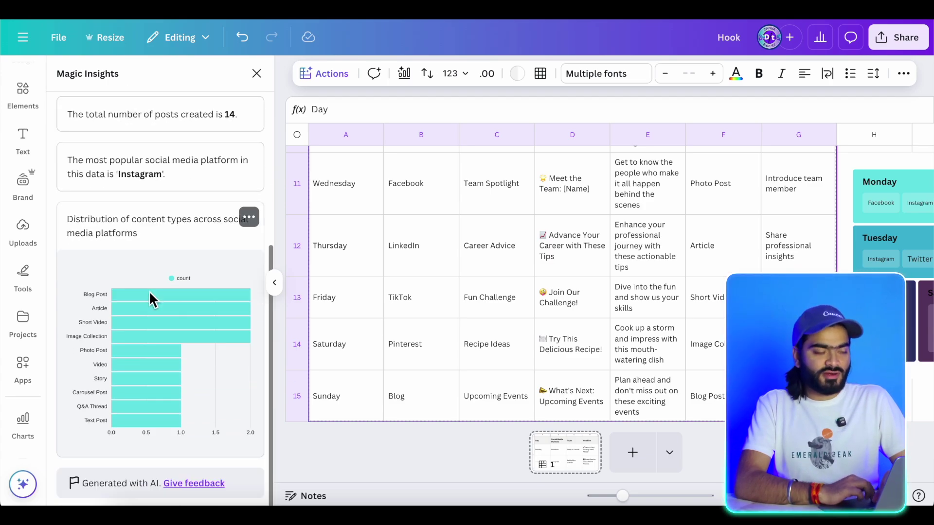
scroll(89, 226, up, 2)
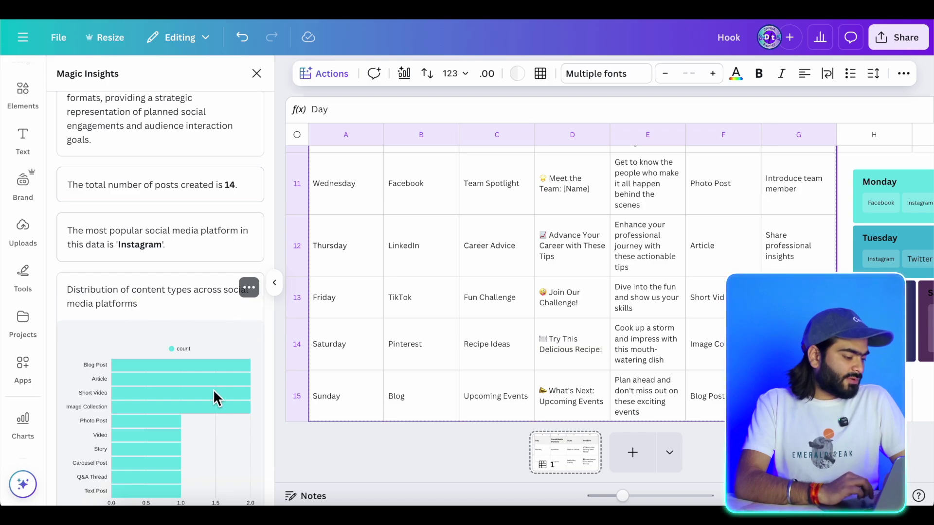
scroll(213, 389, down, 2)
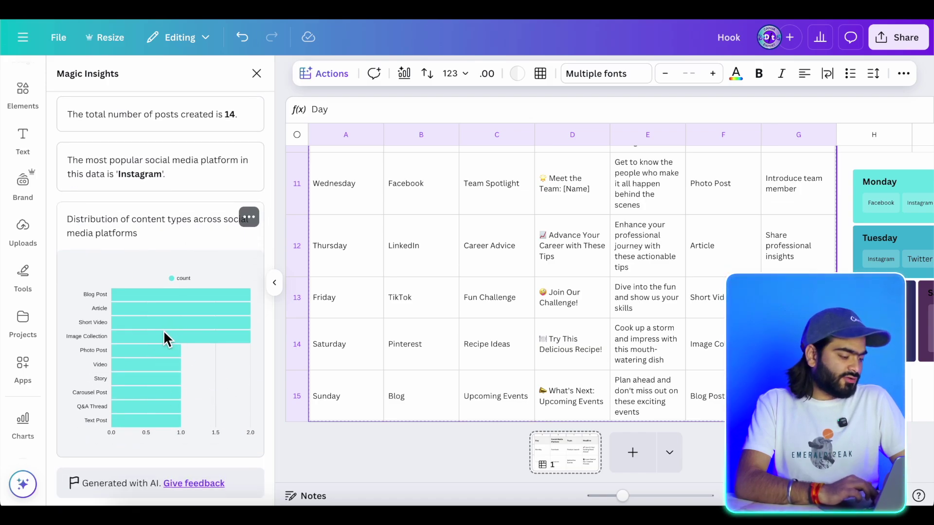
scroll(162, 330, up, 4)
mouse_move(176, 276)
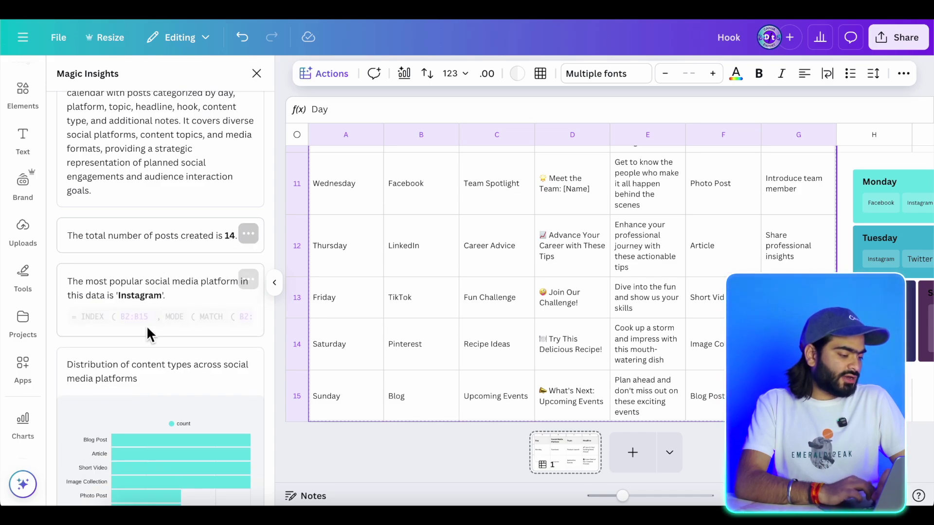
- Copy the formula behind the most popular platform insight and paste it into cell L11
scroll(142, 367, down, 3)
mouse_move(188, 161)
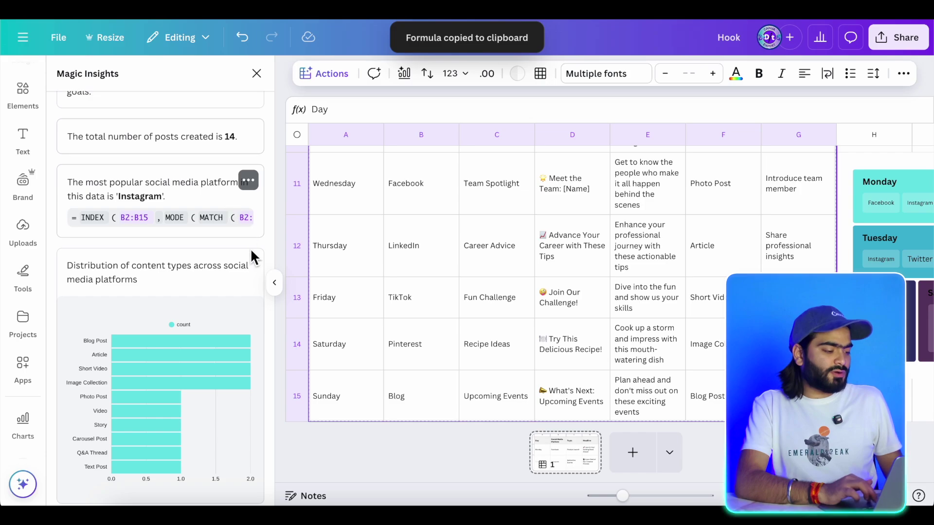
scroll(649, 341, right, 10)
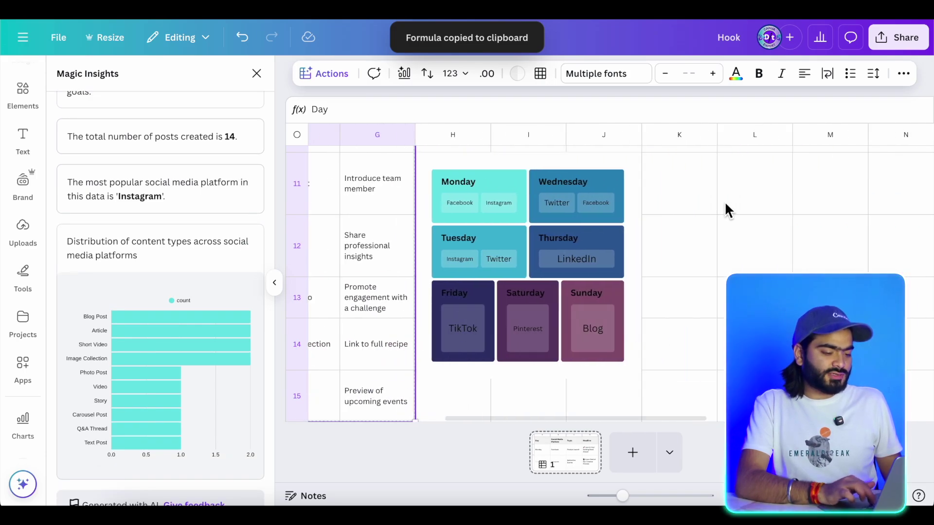
double_click(752, 199)
text(=)
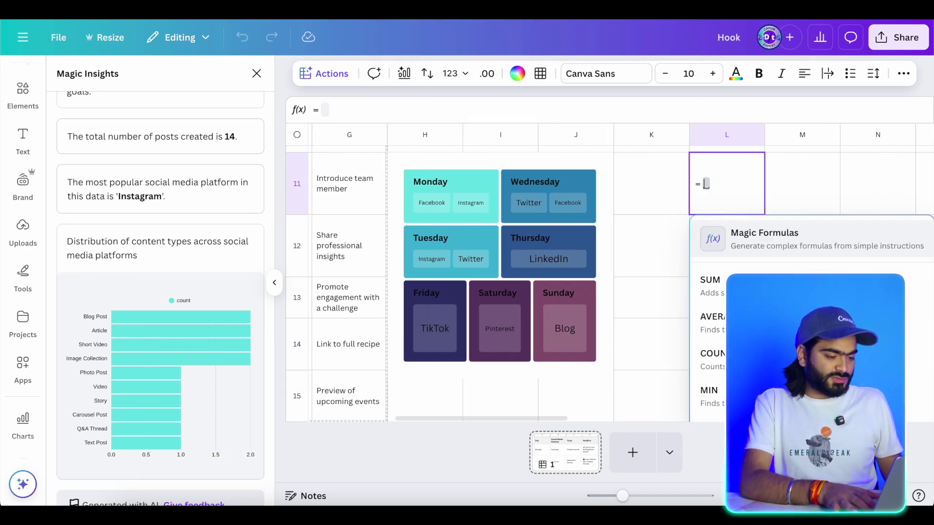
text(=INDEX(B2:B15,MODE(MATCH(B2:B15,B2:B15,0))))
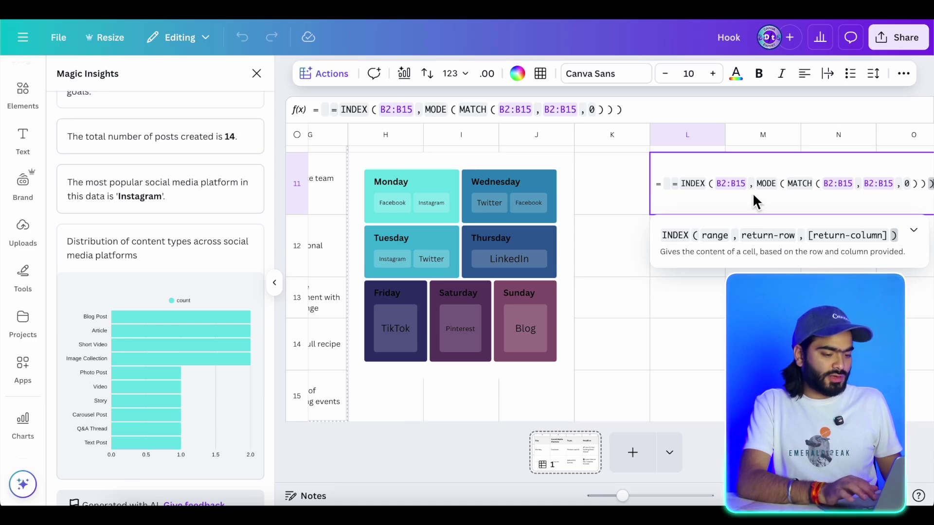
key(Return)
- Remove the extra equals sign in L11 and confirm the formula as =INDEX(B2:B15,MODE(MATCH(B2:B15,B2:B15,0)))
click(663, 182)
double_click(661, 182)
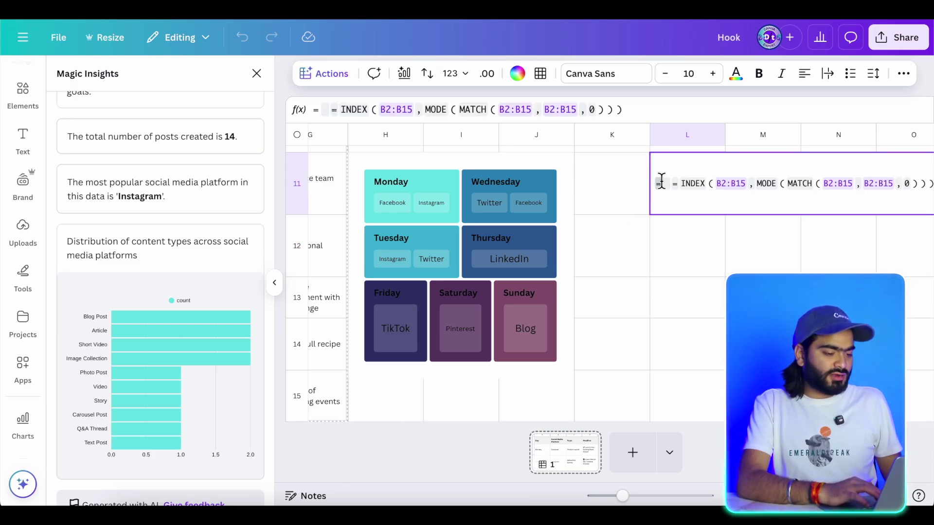
key(BackSpace)
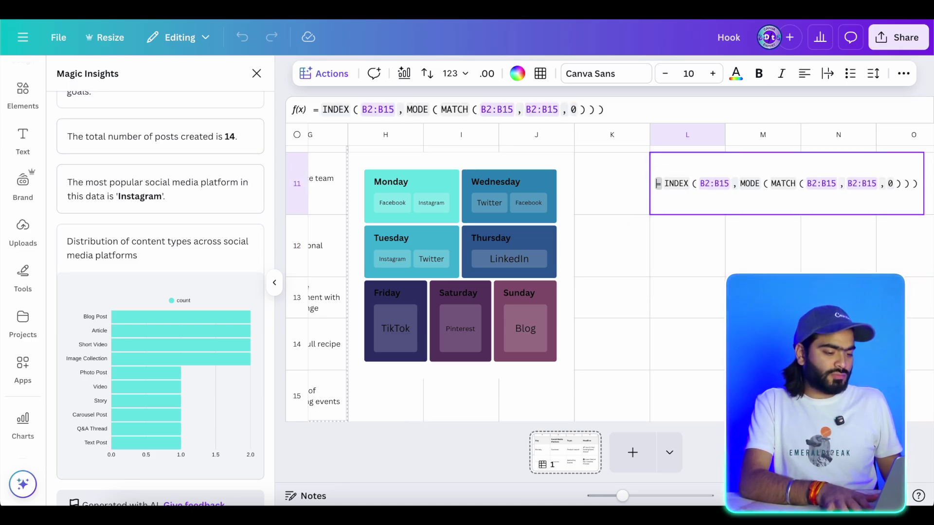
key(Return)
click(686, 180)
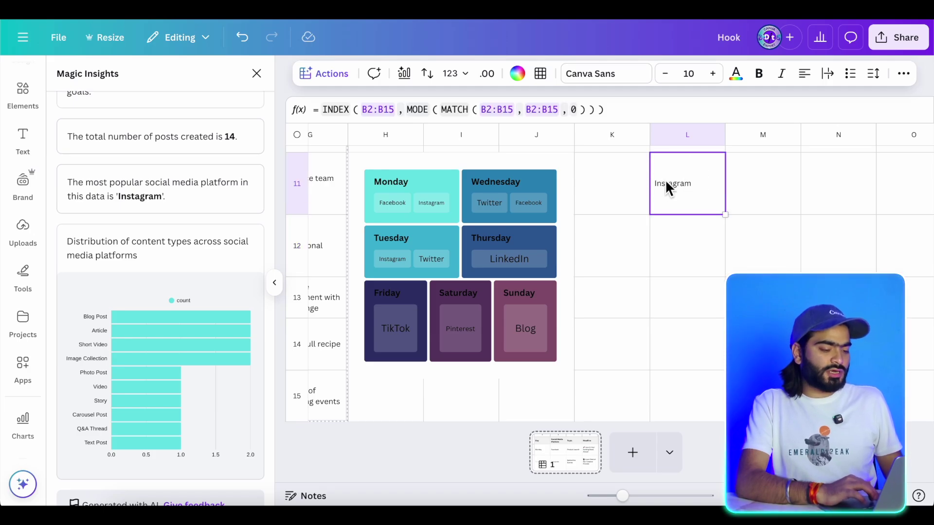
- Fill Pinterest from cell B7 down through B11 in the platform column, and check the formula result in L11
scroll(666, 180, left, 10)
click(420, 246)
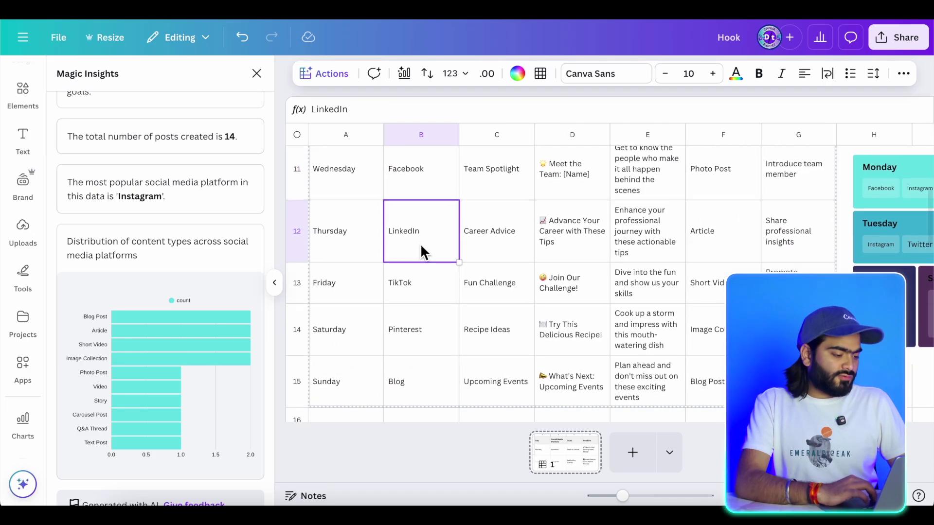
scroll(423, 241, down, 1)
scroll(462, 223, up, 6)
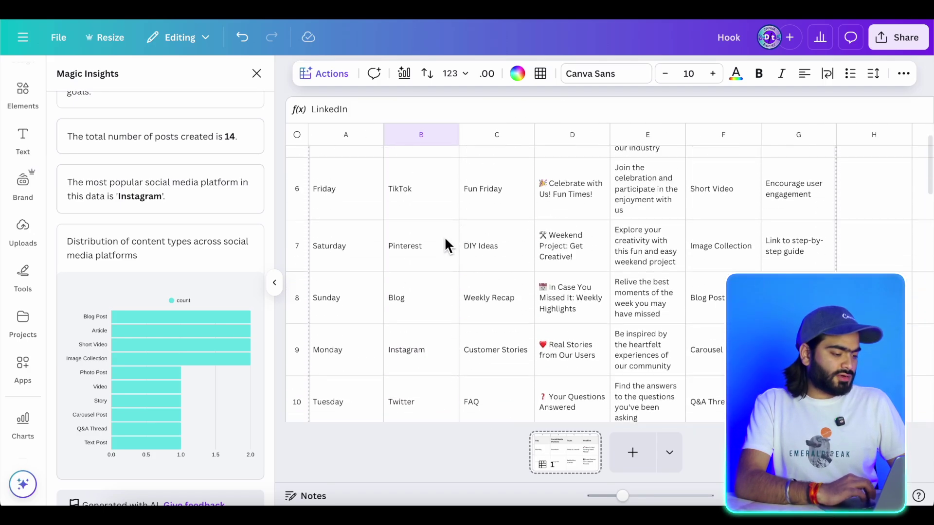
click(436, 243)
scroll(439, 232, down, 1)
drag(459, 245, 460, 420)
scroll(503, 299, down, 3)
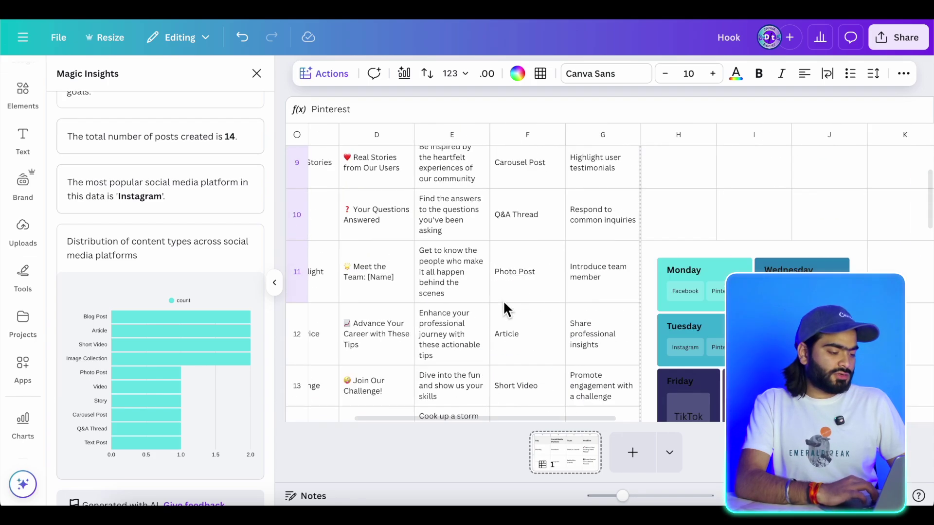
scroll(503, 299, right, 10)
click(588, 316)
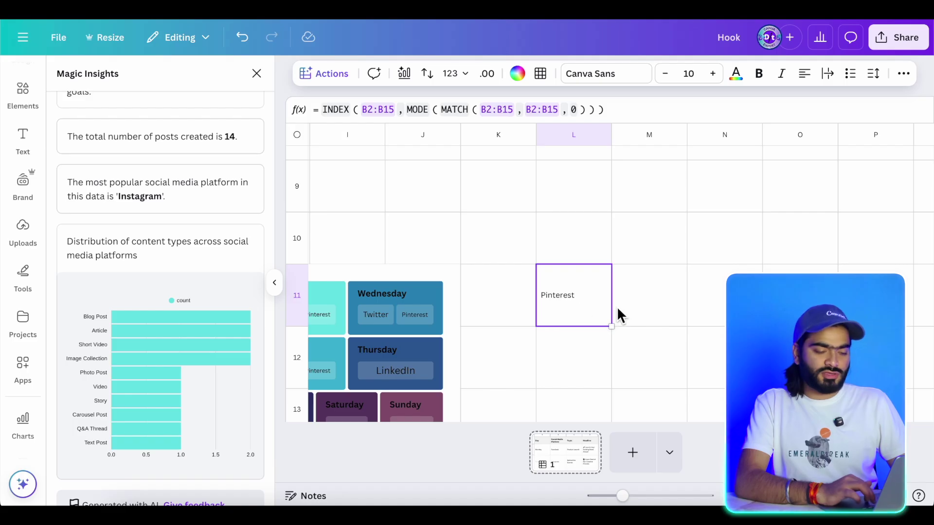
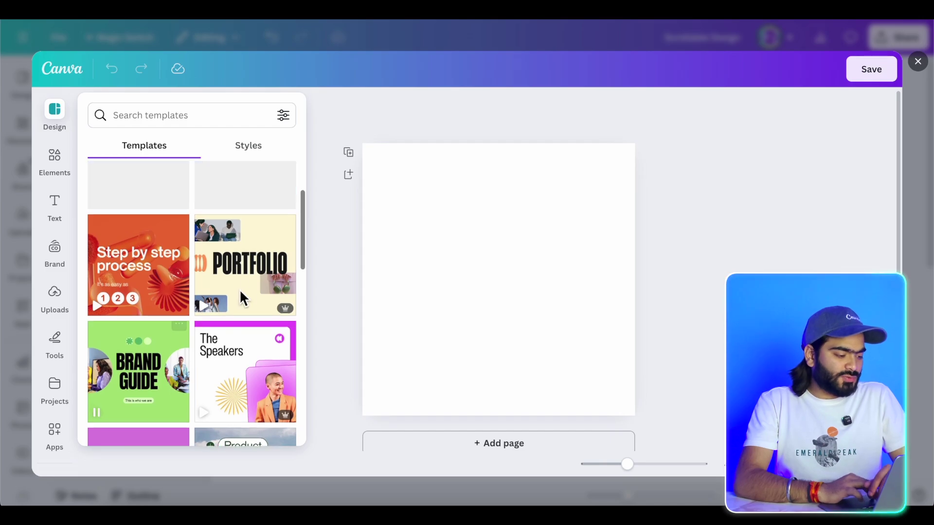
- Apply all 10 pages of the Portfolio in Creative Style template to the blank embedded design and save it
click(244, 267)
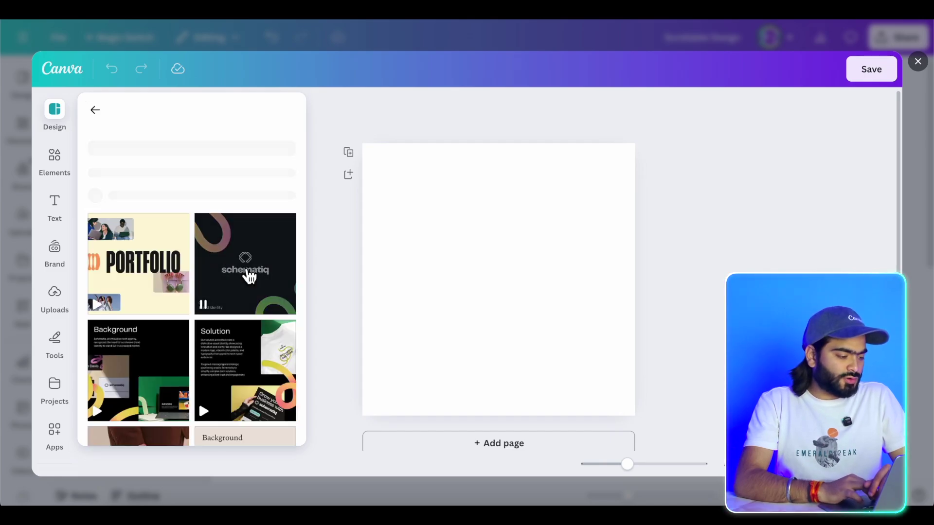
click(158, 245)
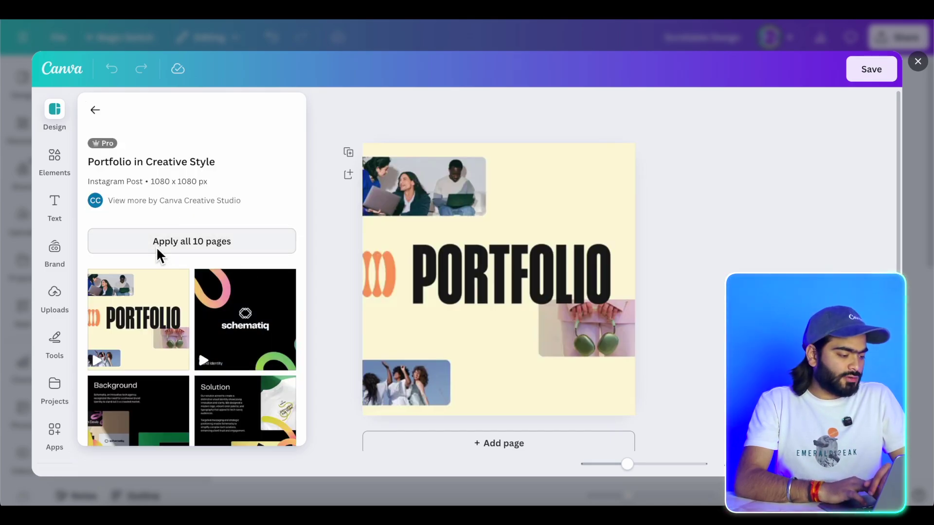
scroll(504, 359, down, 10)
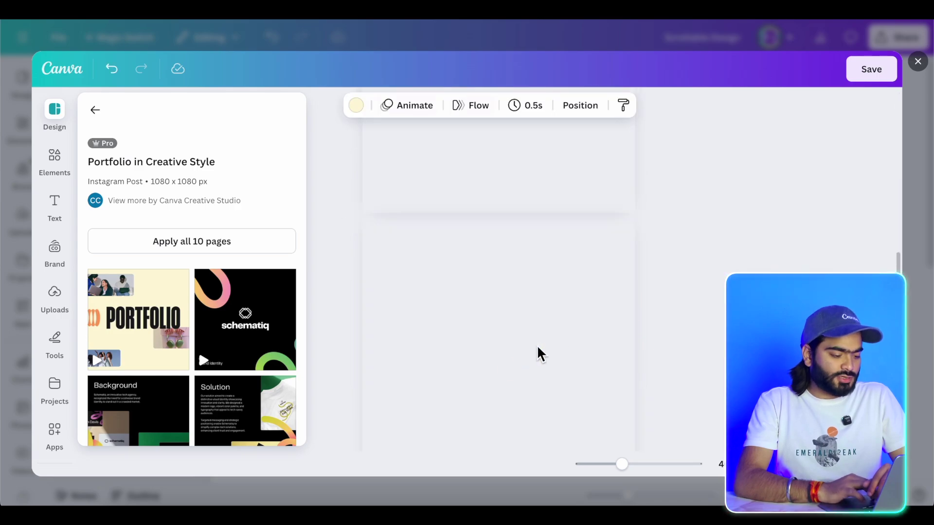
scroll(550, 299, up, 5)
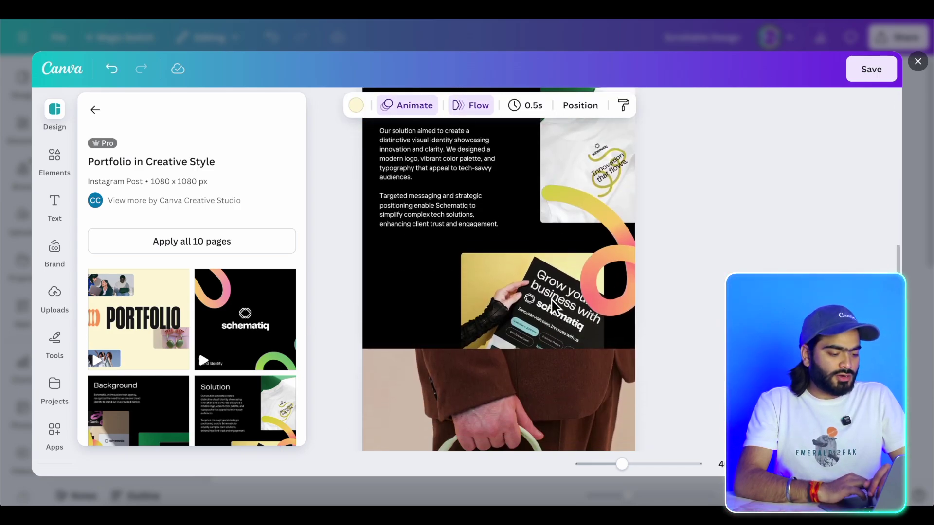
scroll(550, 299, down, 6)
scroll(554, 293, down, 10)
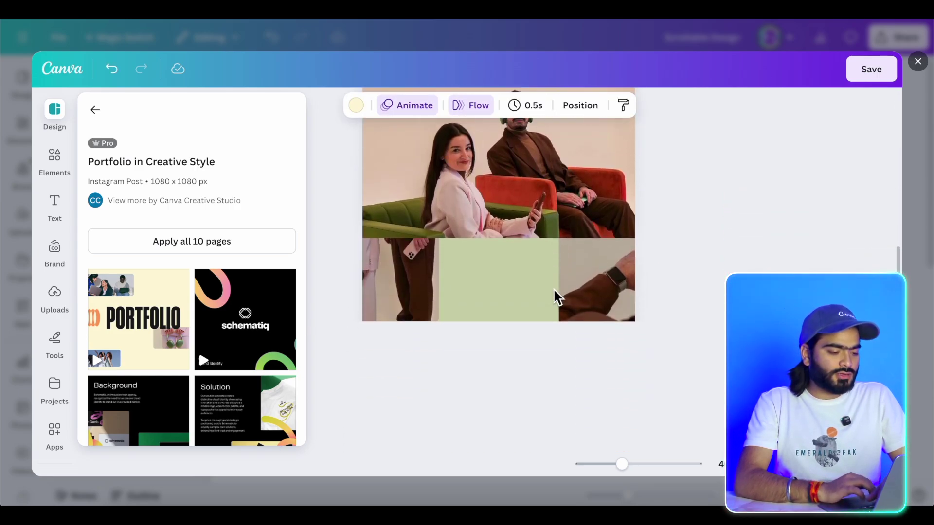
scroll(553, 288, up, 15)
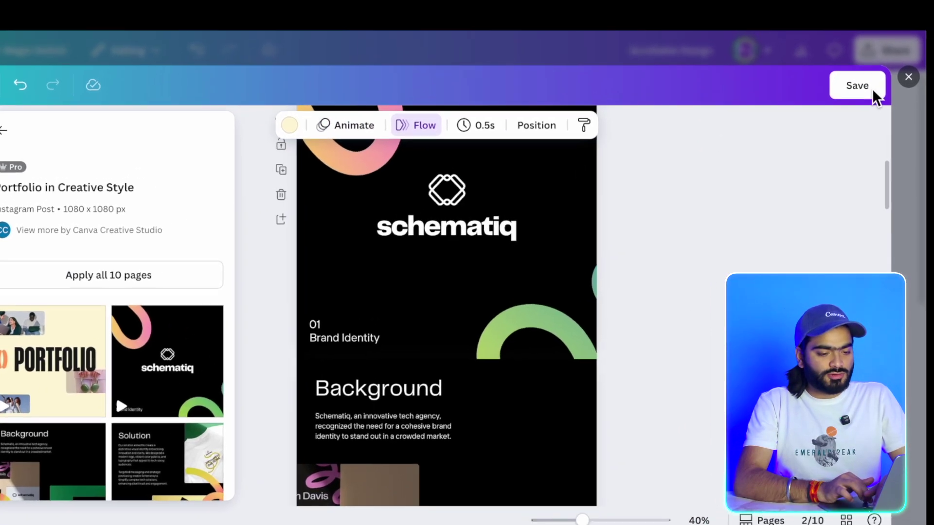
click(873, 73)
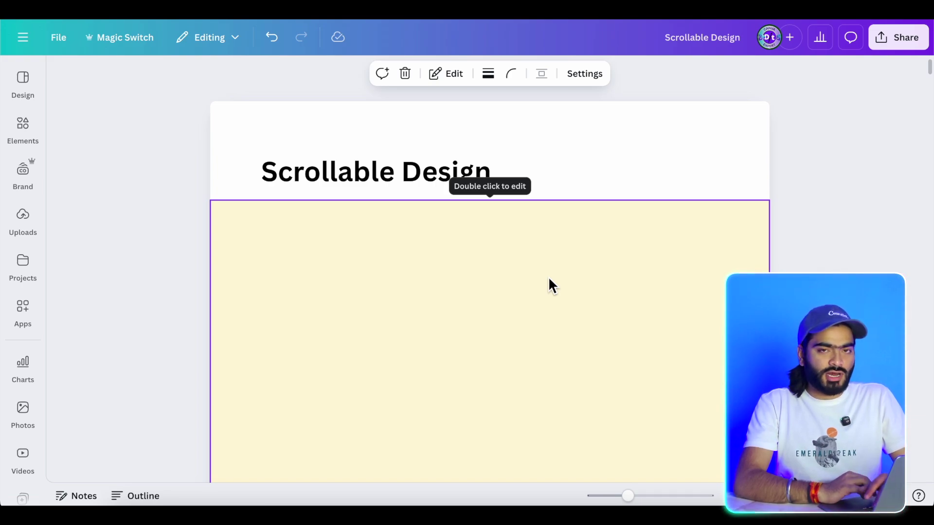
- Examine the embedded portfolio in the Scrollable Design document, from the cover through the brand identity and background pages
scroll(549, 313, down, 5)
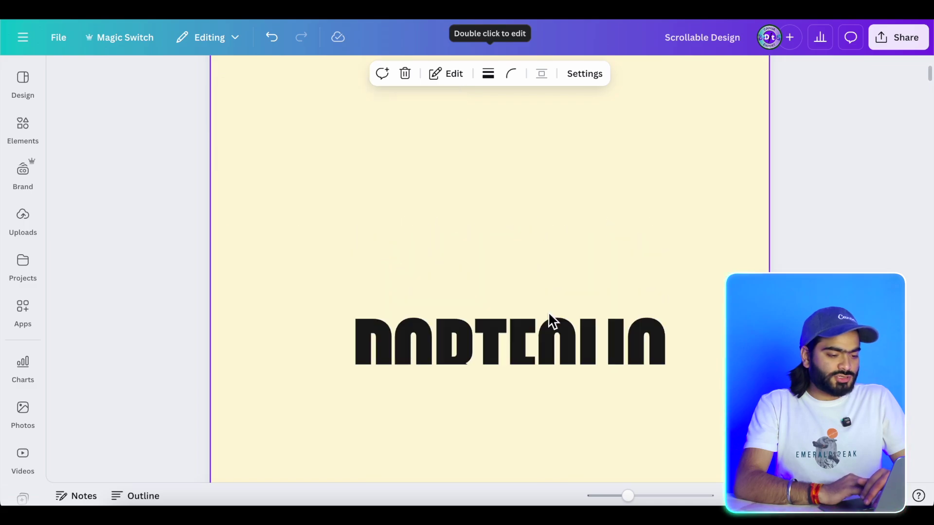
scroll(547, 312, down, 5)
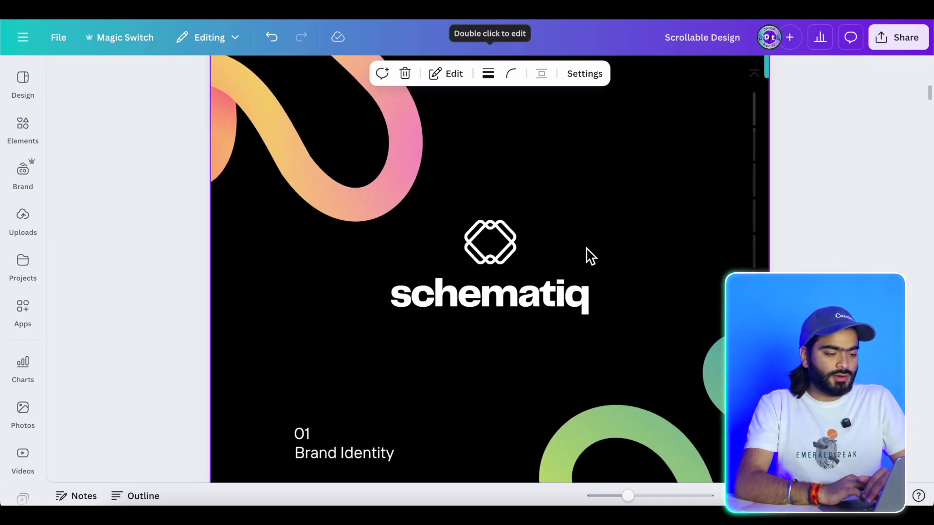
scroll(590, 257, down, 5)
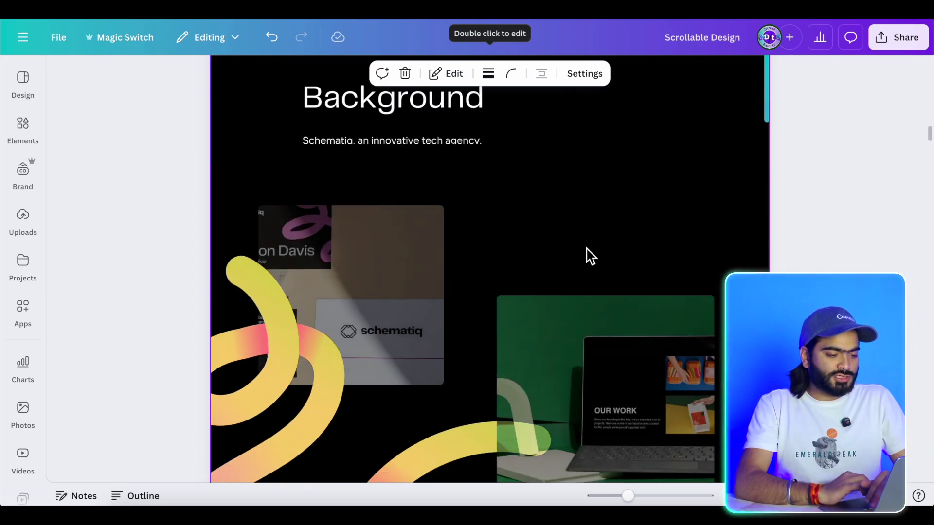
scroll(590, 256, down, 3)
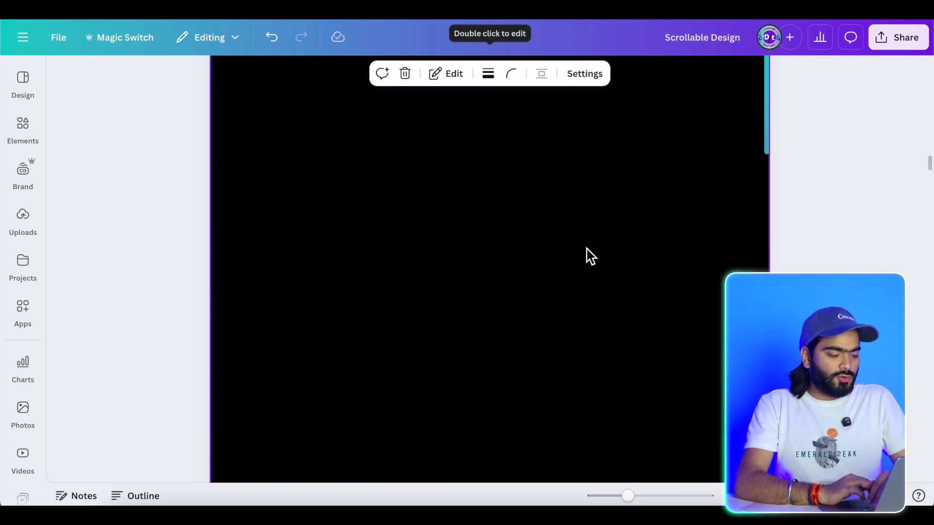
scroll(587, 249, down, 5)
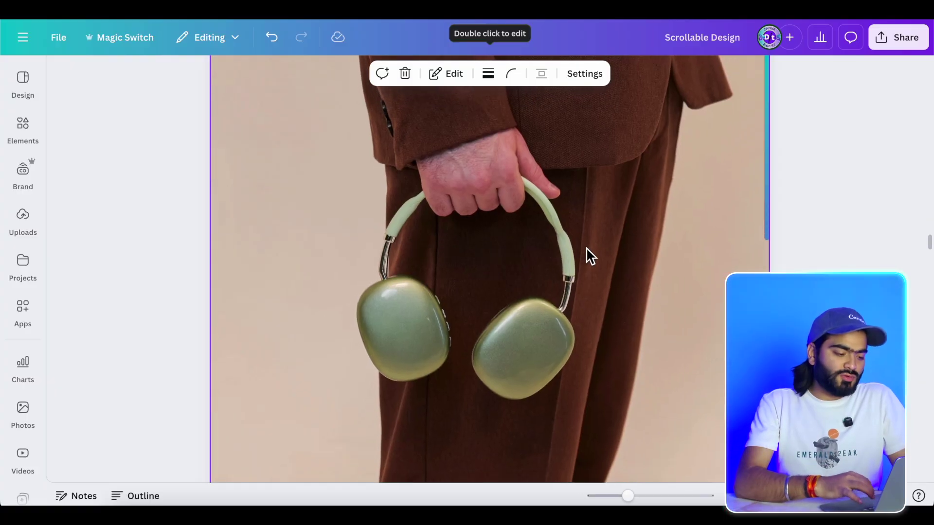
scroll(586, 249, down, 3)
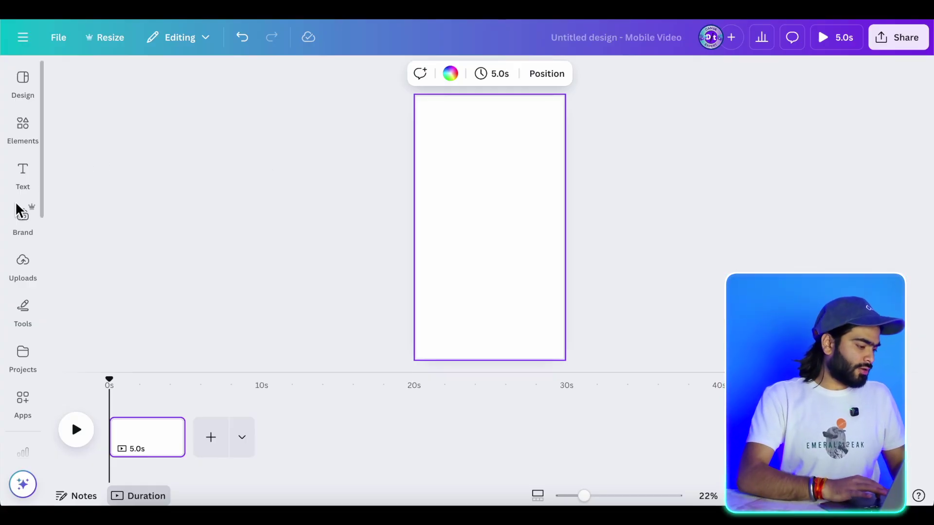
- Add the uploaded 46.4 s video to the mobile video page and enlarge it to fill the whole page
click(22, 219)
click(24, 278)
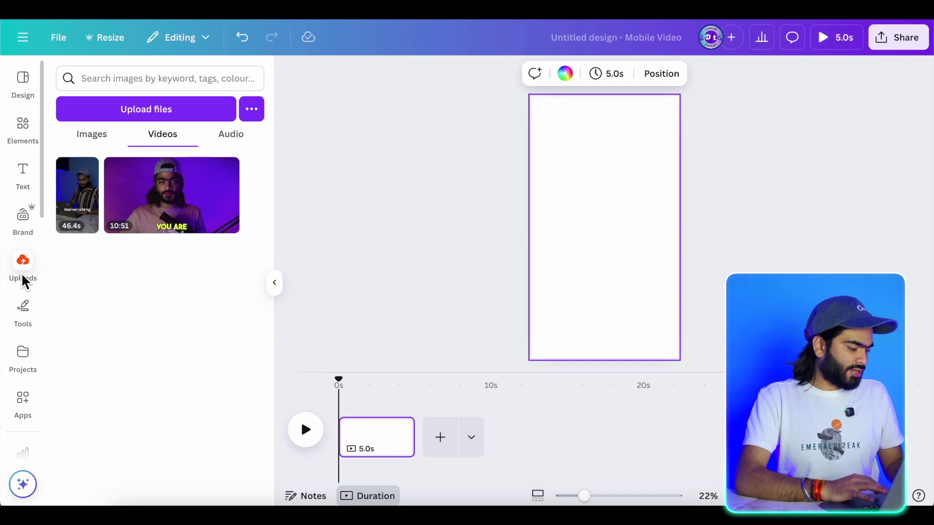
click(76, 210)
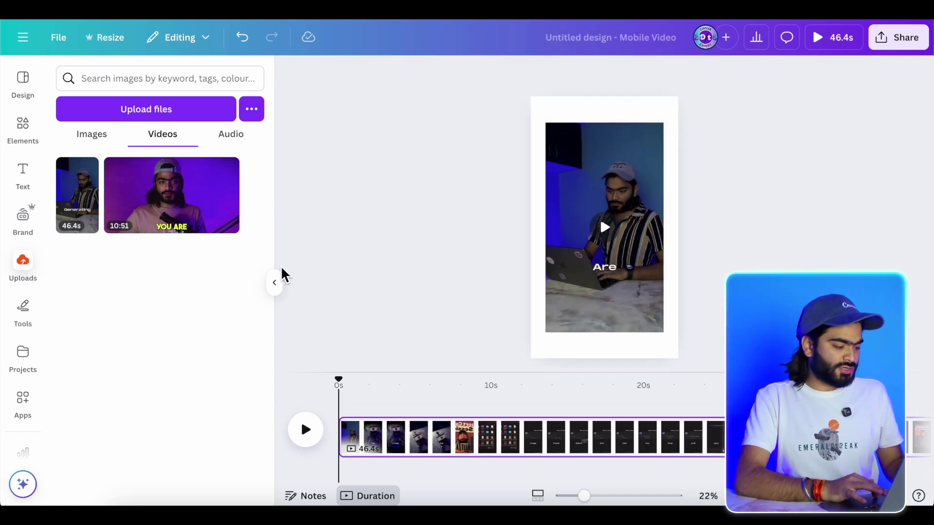
click(275, 290)
click(457, 313)
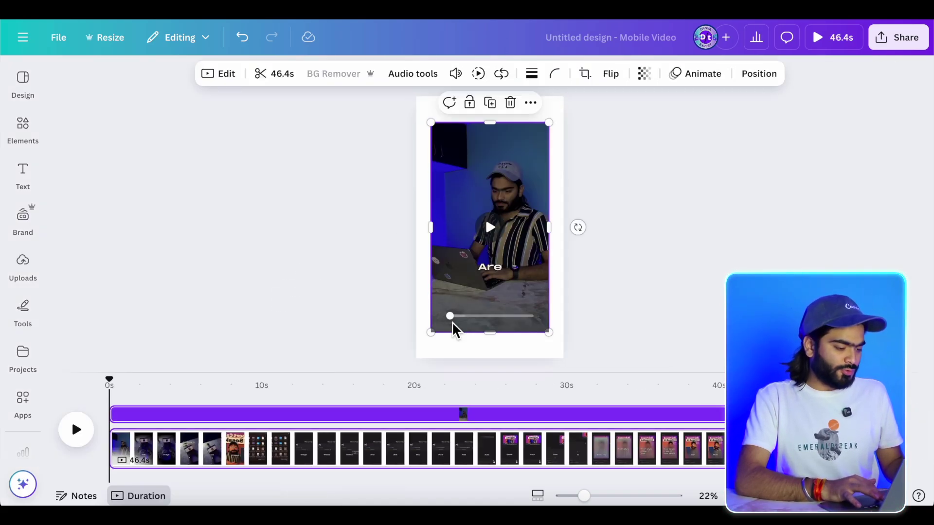
drag(432, 337, 413, 364)
click(614, 262)
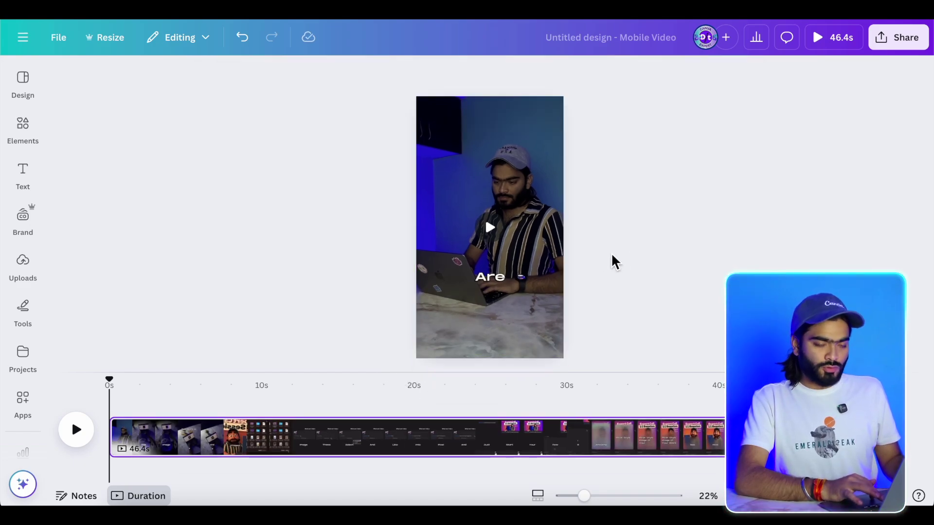
- Review the video's editing options, including Magic Studio, filters, video speed and playback, and close them
click(486, 163)
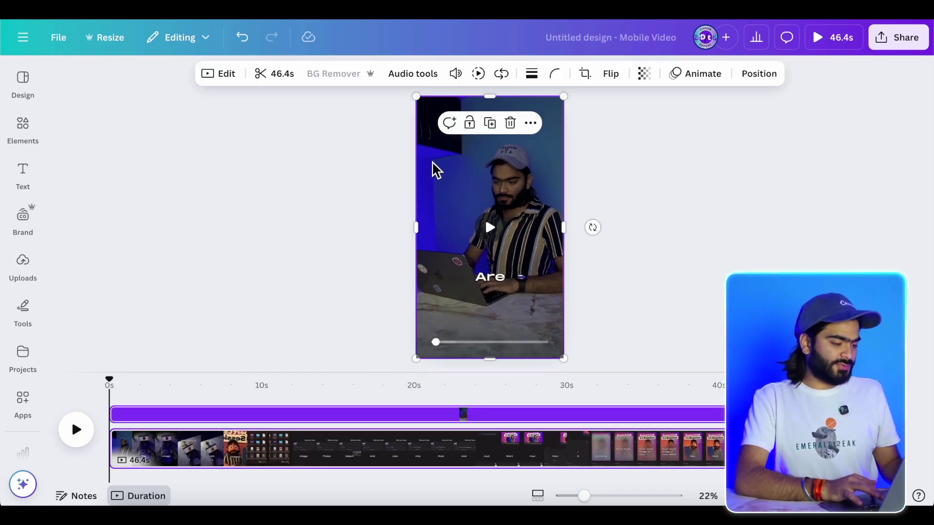
click(217, 77)
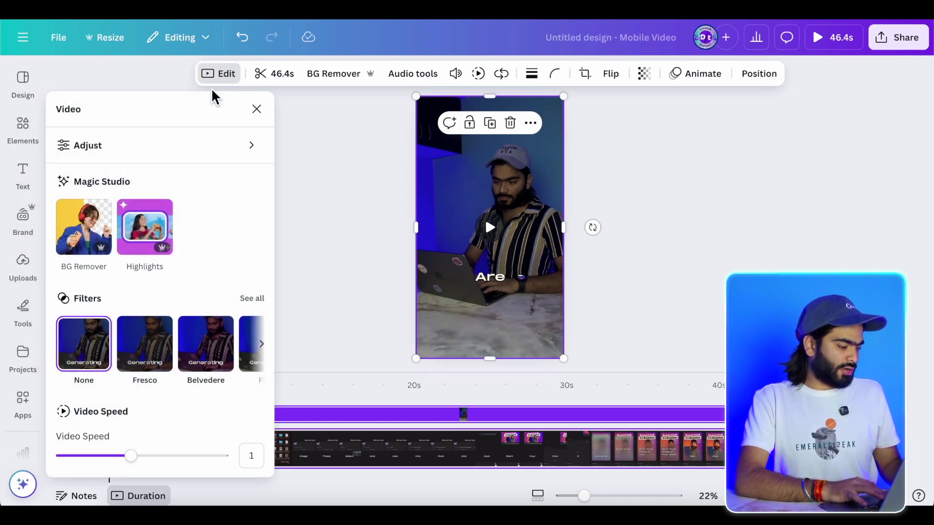
scroll(154, 363, down, 2)
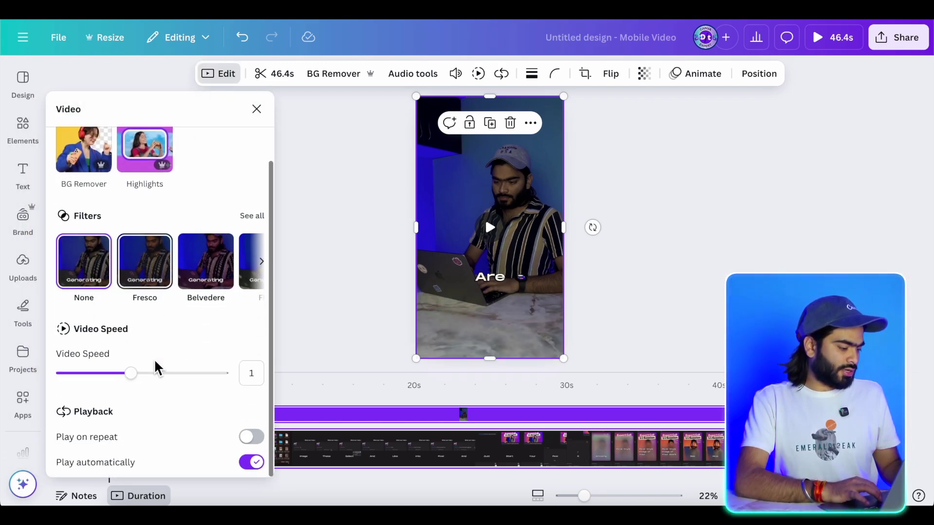
click(257, 109)
- Open the Captions tool for the video on the page
click(15, 362)
scroll(17, 362, down, 2)
click(17, 348)
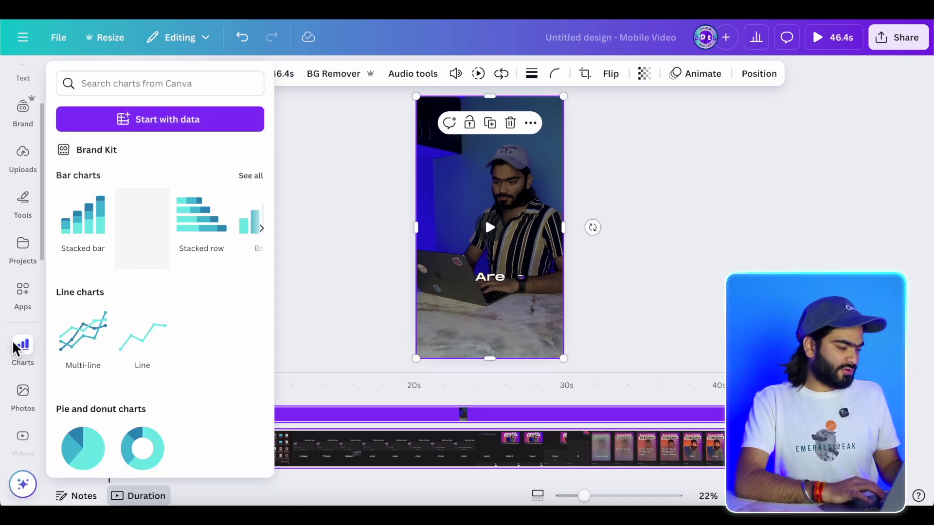
click(23, 394)
scroll(16, 348, down, 2)
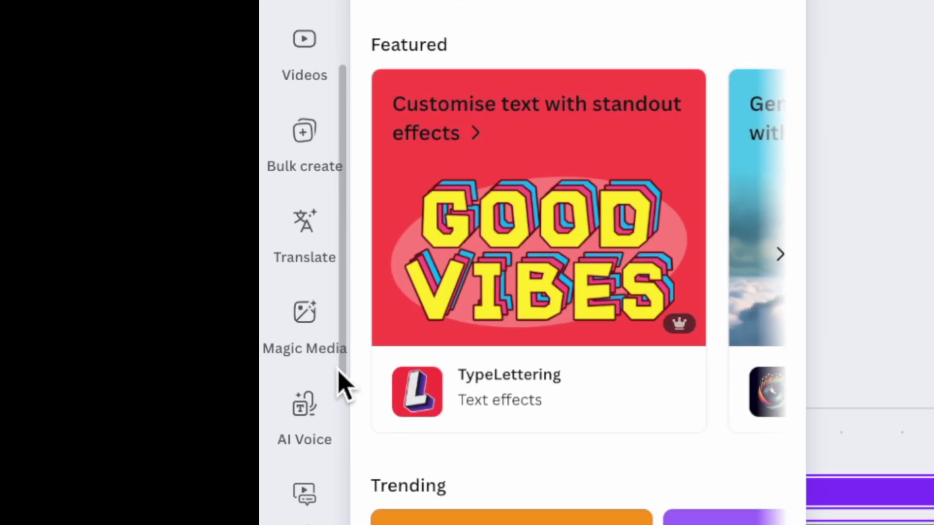
click(23, 417)
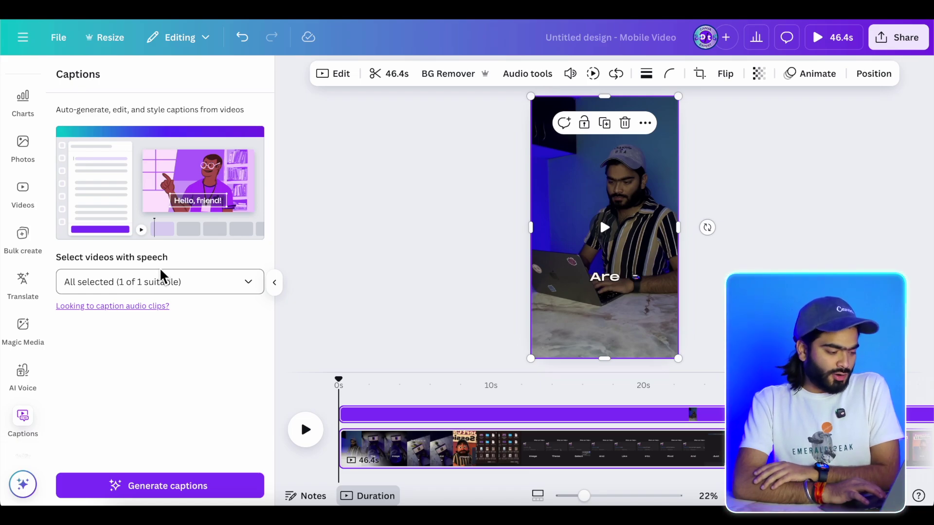
- Generate captions for the selected video, move the caption group up onto the existing on-screen word, and enlarge its text to size 39.3
click(159, 496)
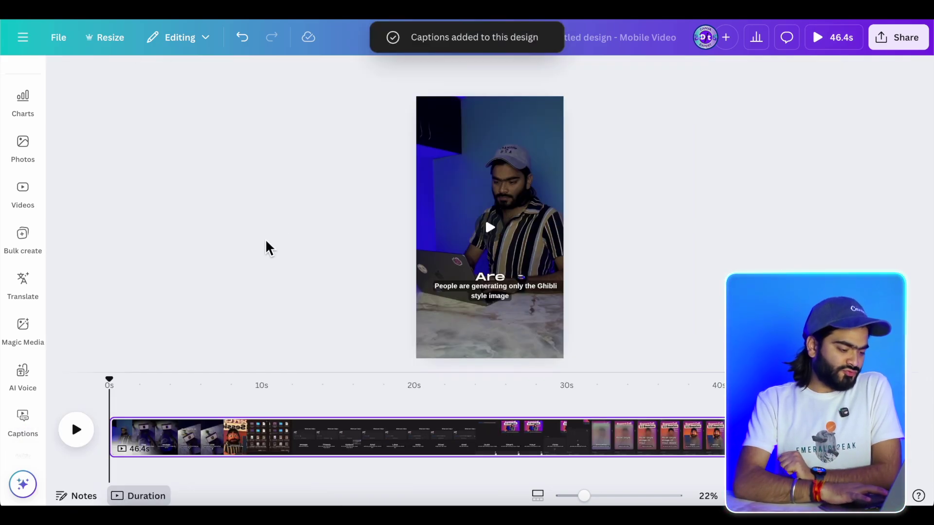
click(539, 291)
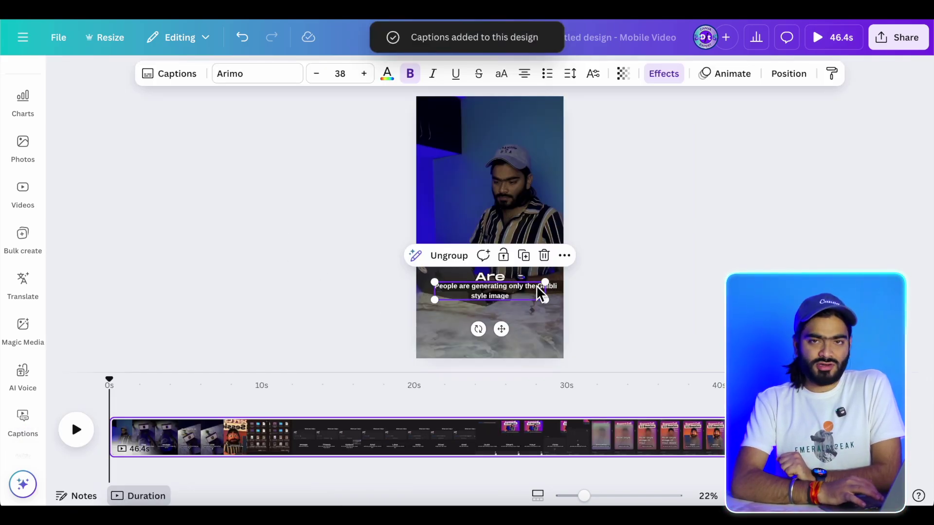
drag(547, 302, 524, 297)
- Review the caption group's animation, font and text effect options
click(724, 74)
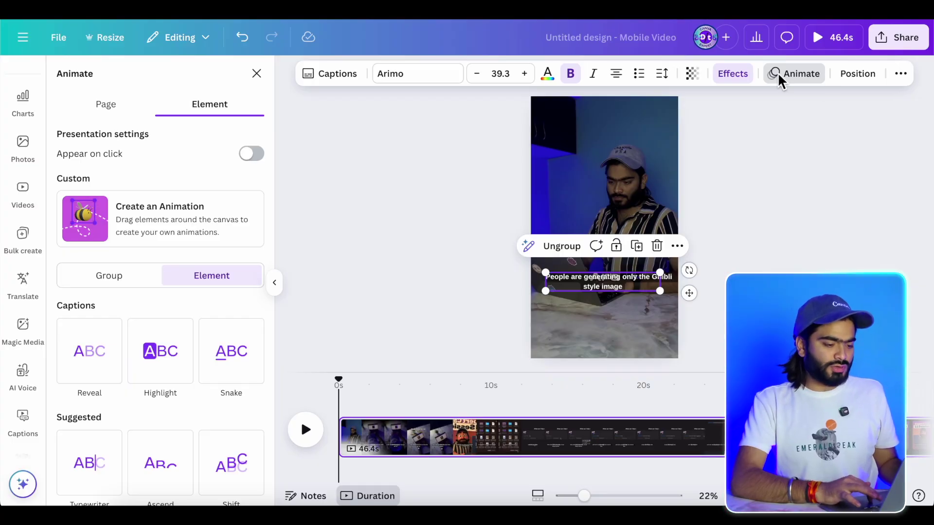
click(389, 75)
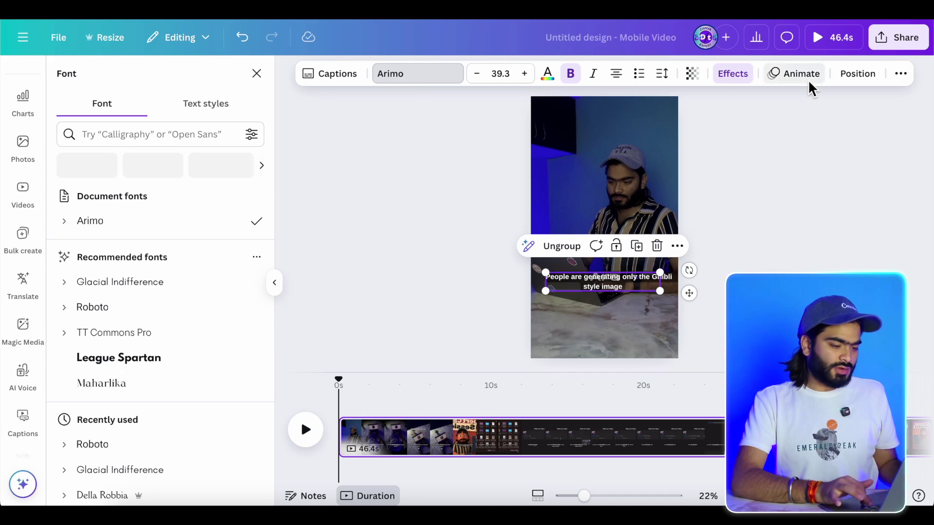
click(749, 82)
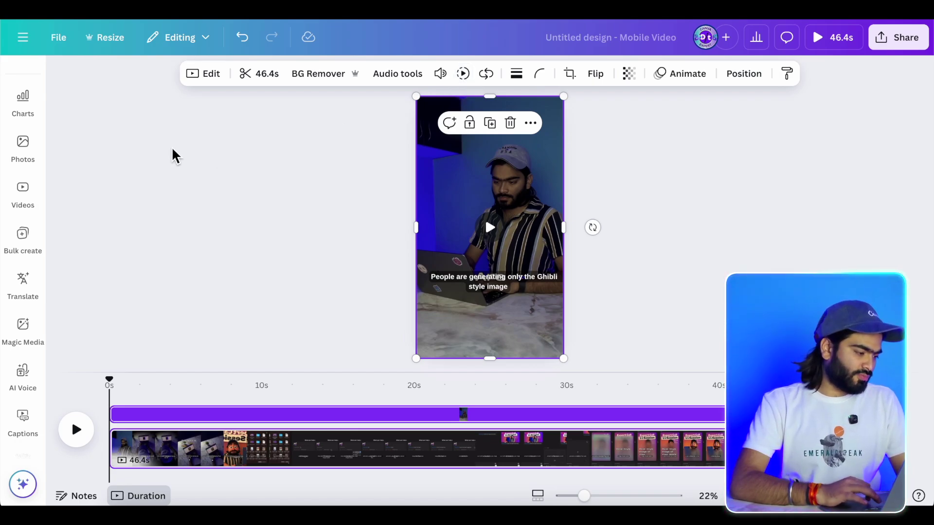
- Nudge the caption group slightly higher over the video and deselect it
click(59, 136)
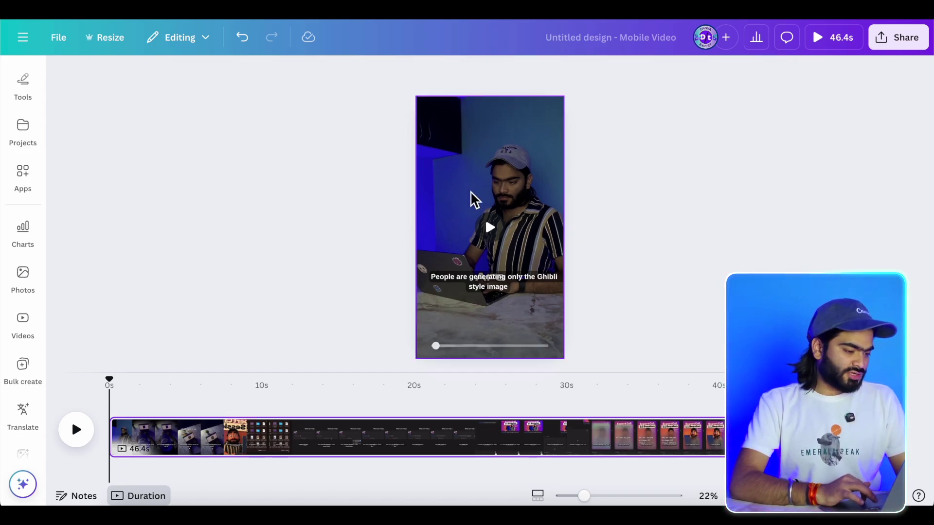
click(471, 209)
click(440, 74)
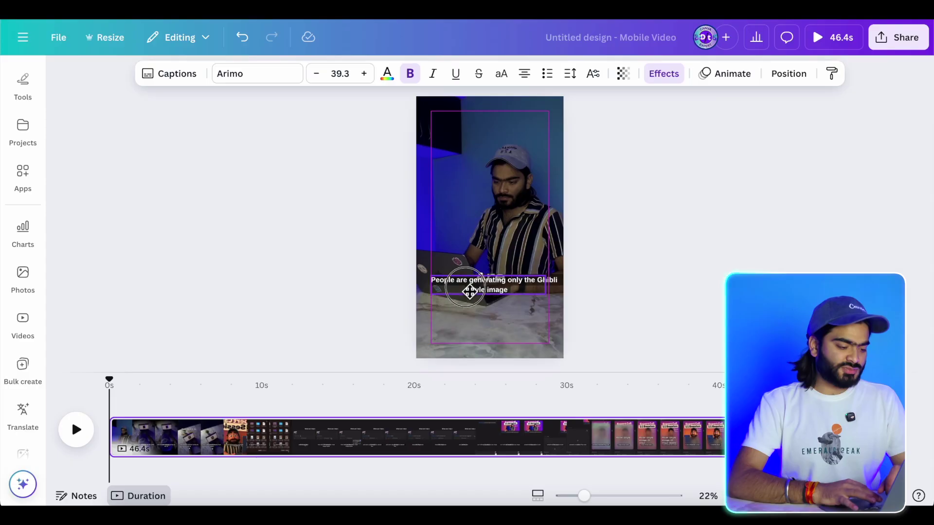
click(471, 286)
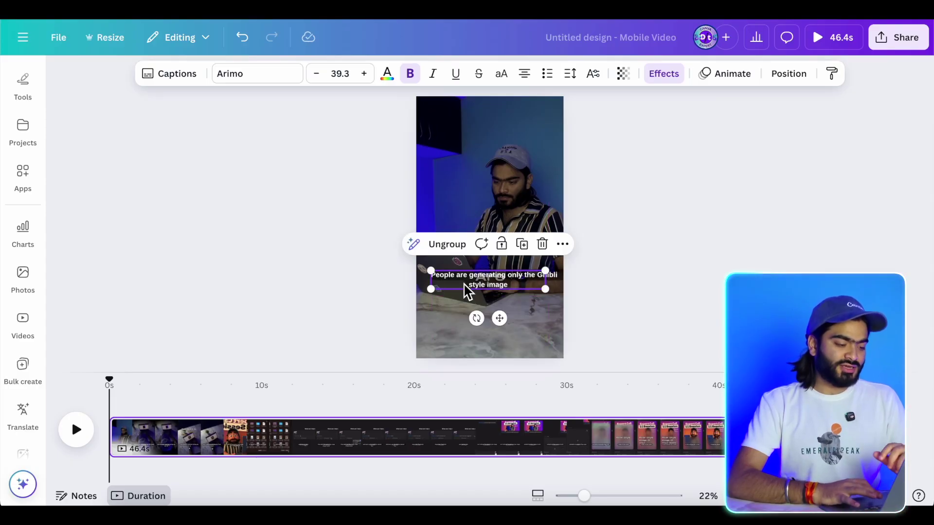
click(289, 194)
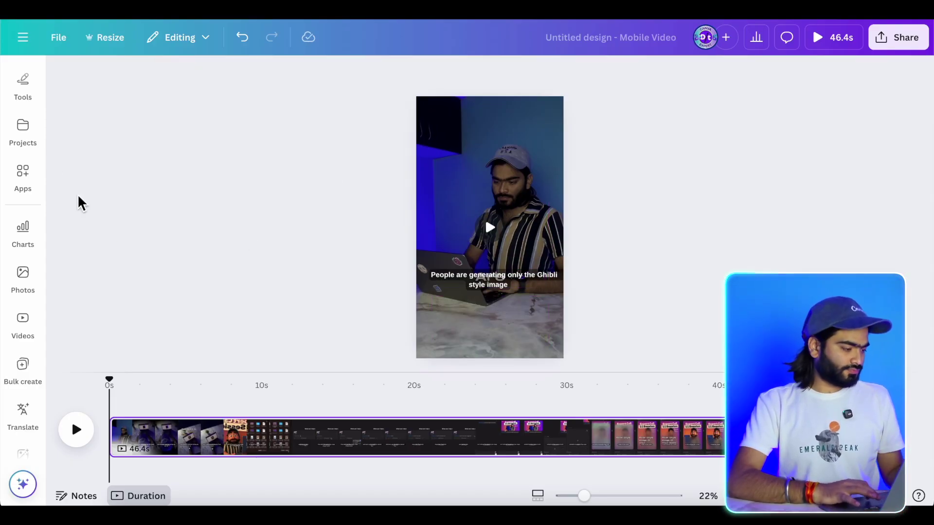
- Browse the featured photo animations for the video and choose Chroma Wave
click(439, 155)
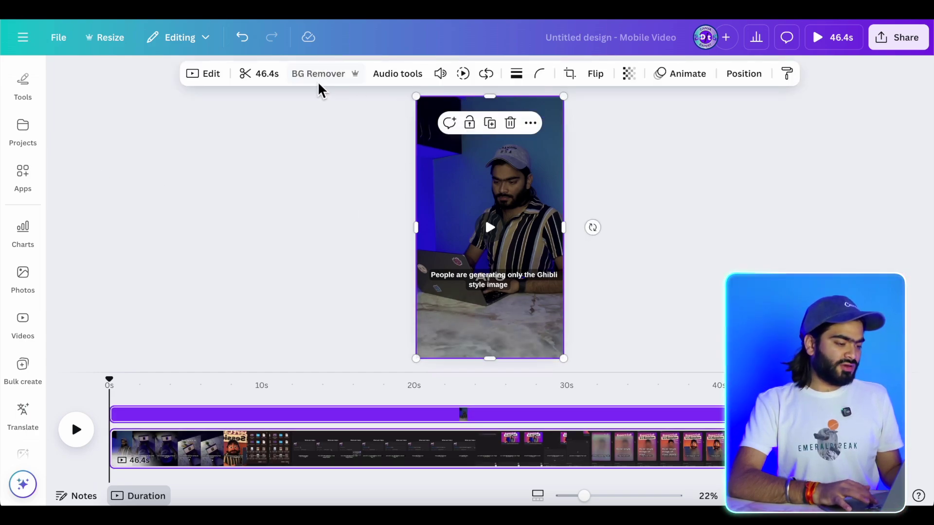
click(687, 74)
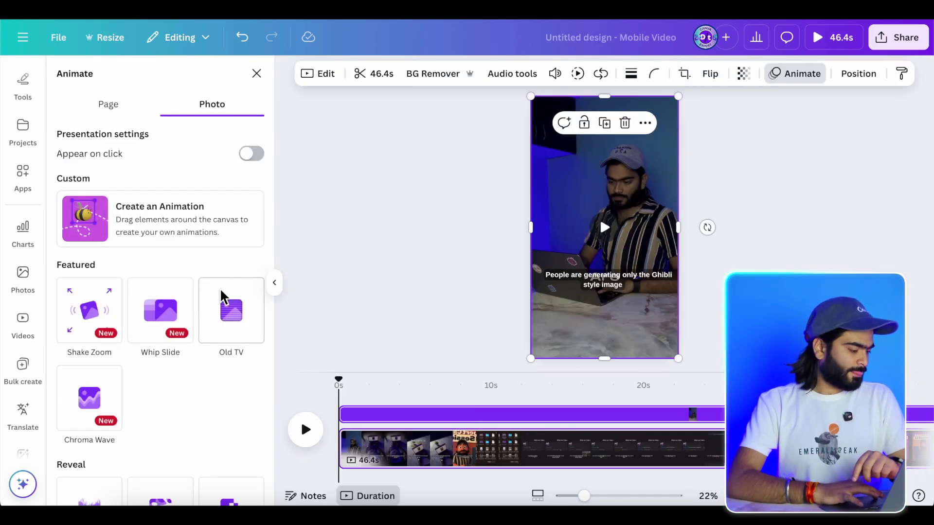
scroll(152, 389, down, 1)
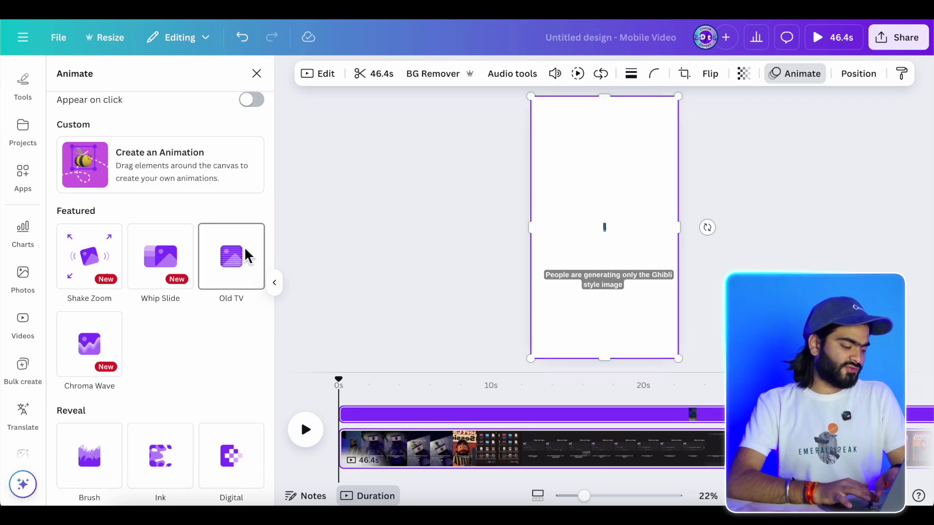
click(83, 341)
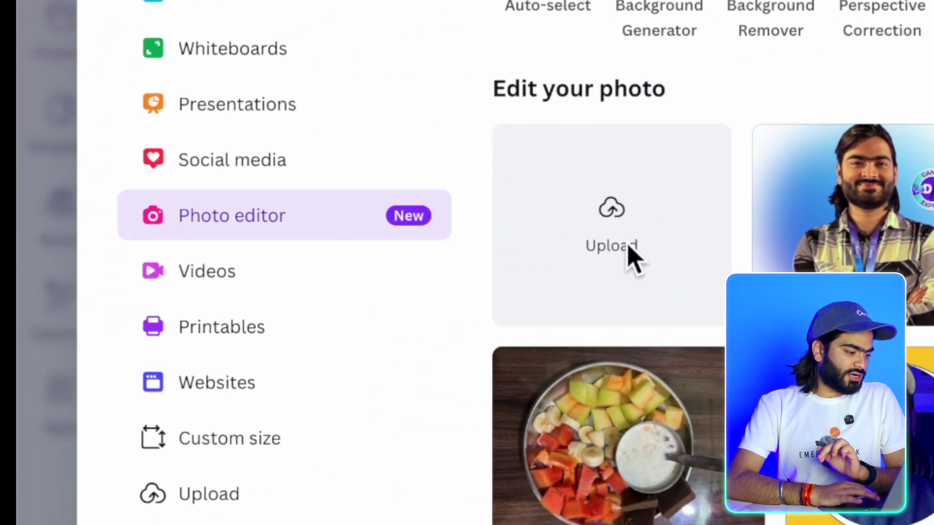
- Upload the Red Gradient Profile PNG from Downloads to the photo editor and open the profile photo with the blue gradient for editing
click(611, 224)
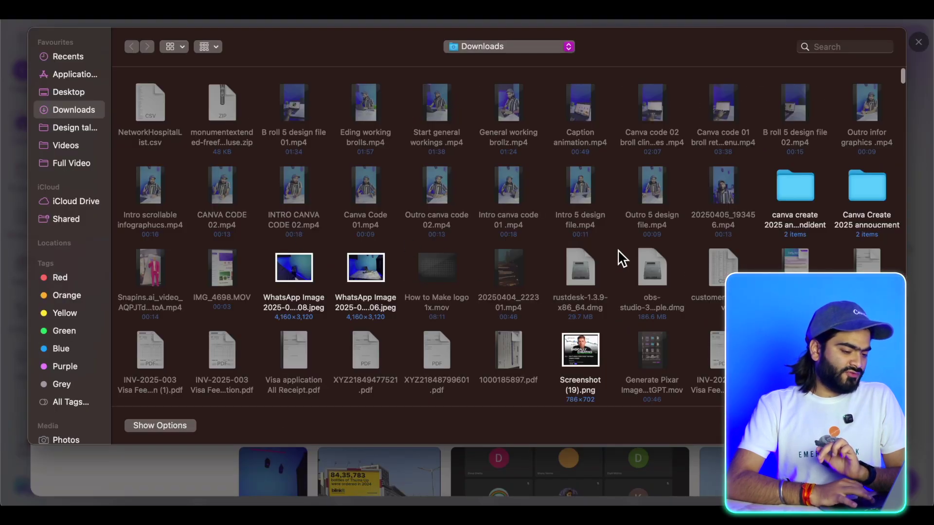
scroll(623, 258, down, 5)
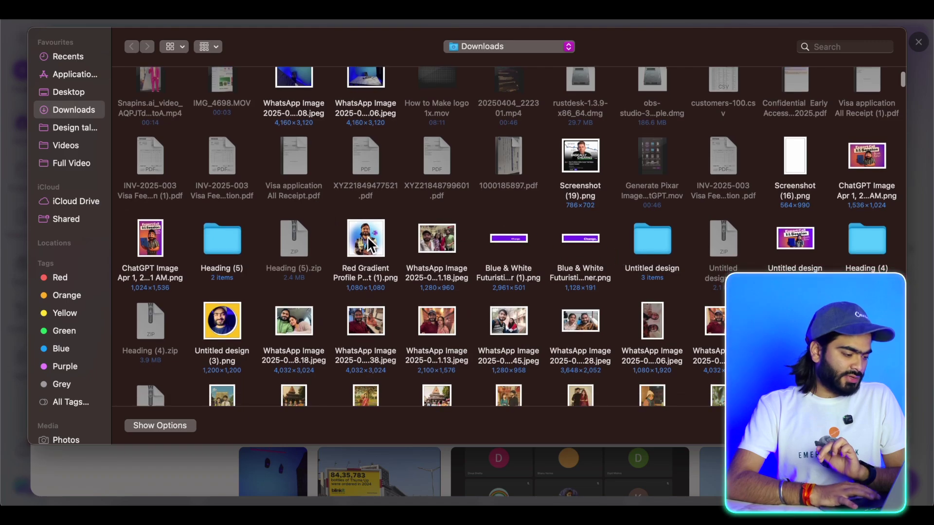
click(371, 243)
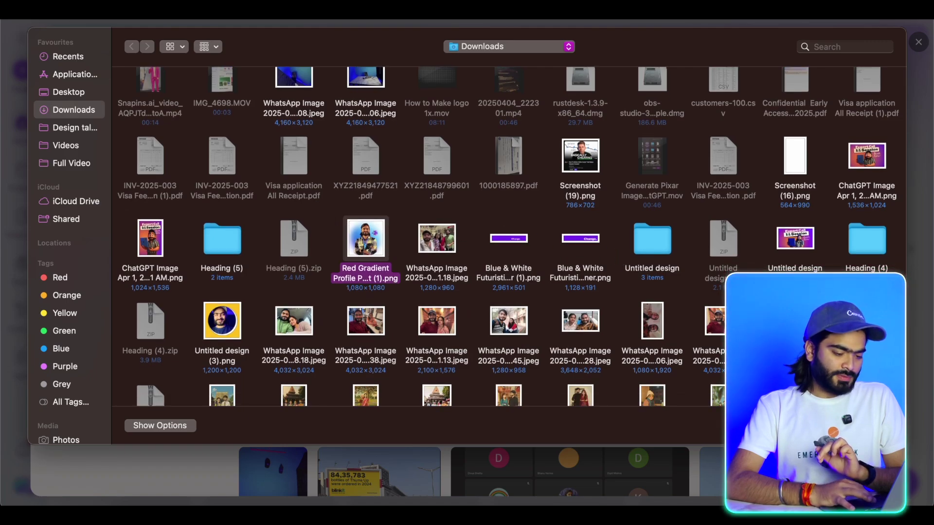
key(Return)
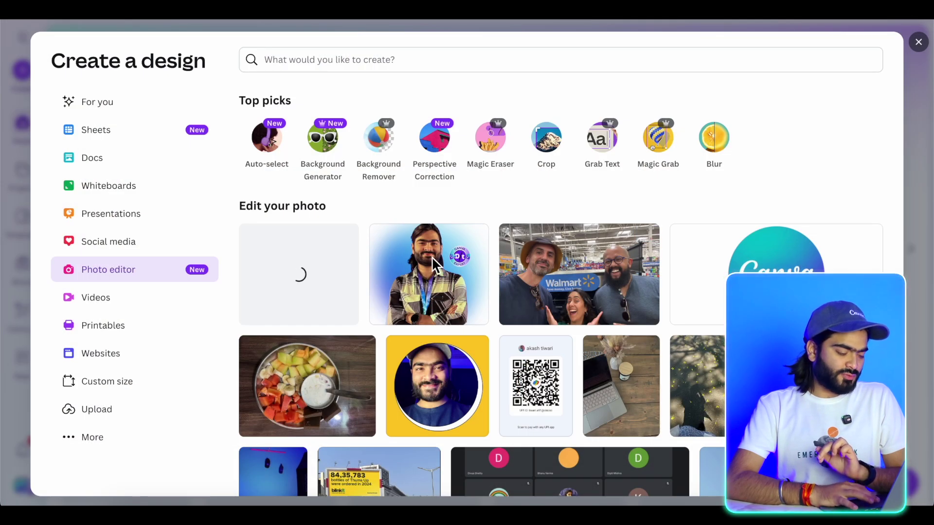
click(431, 256)
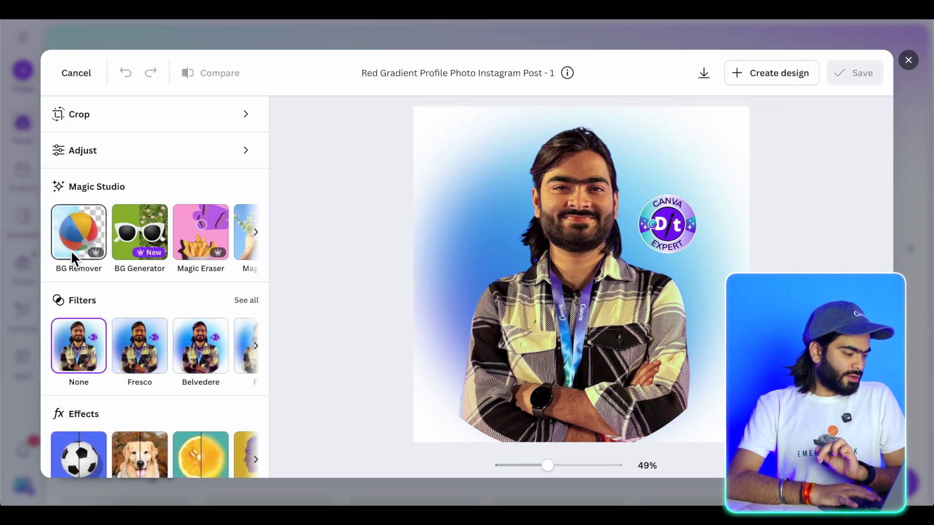
- Look through the Adjust settings and auto-adjust the whole profile photo
scroll(140, 351, down, 1)
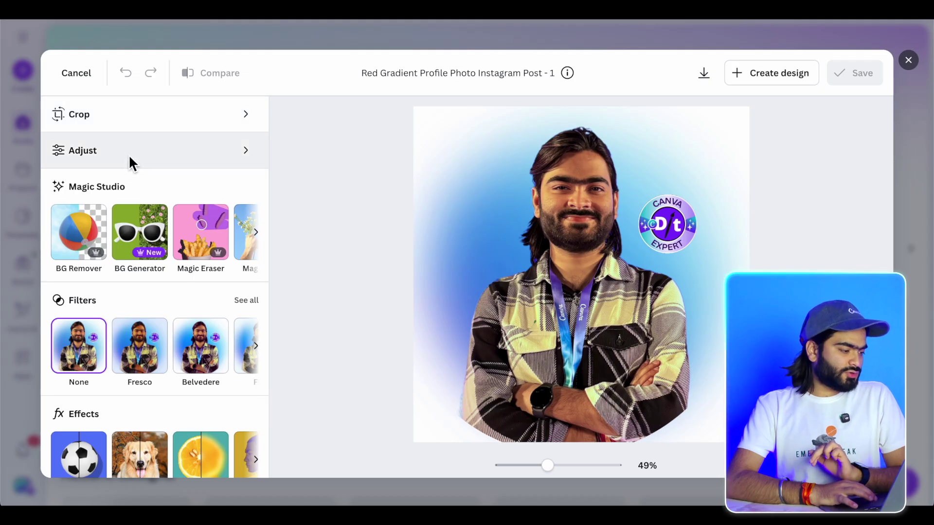
click(128, 154)
scroll(162, 323, down, 5)
scroll(162, 322, down, 4)
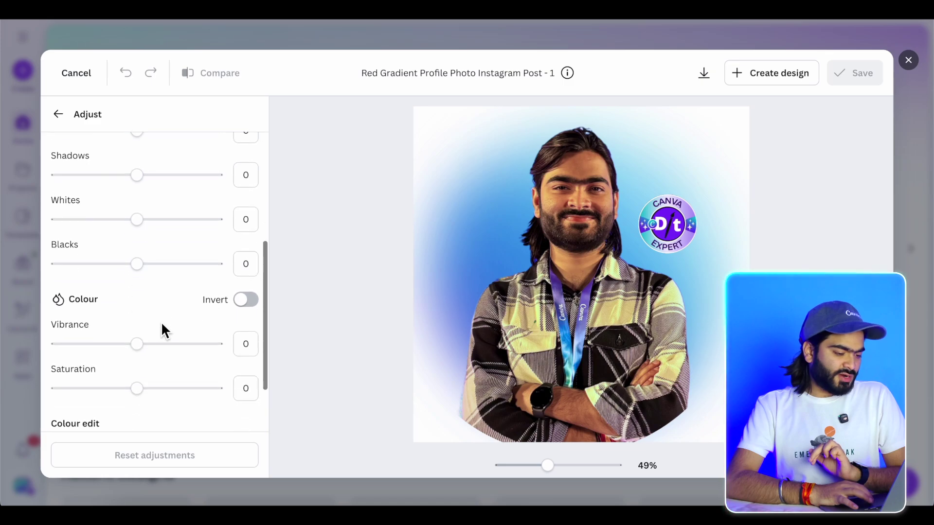
scroll(163, 329, up, 8)
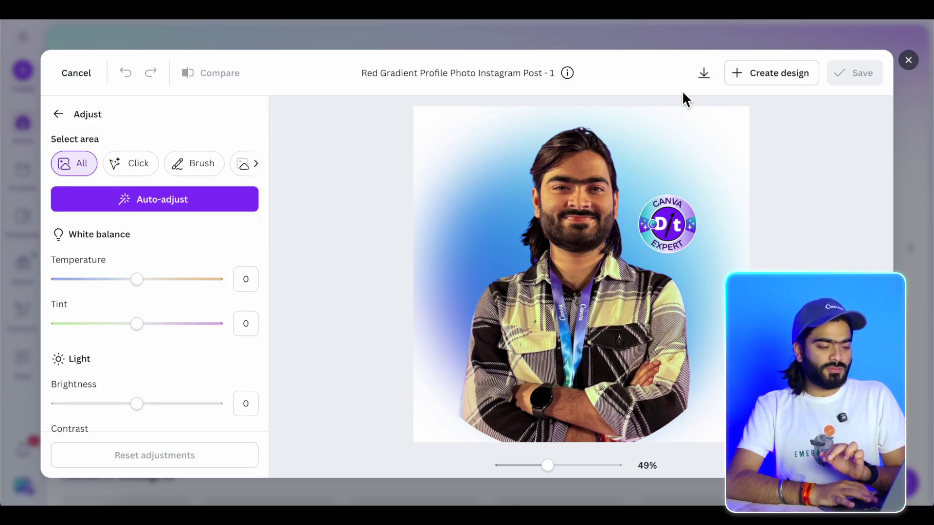
click(180, 207)
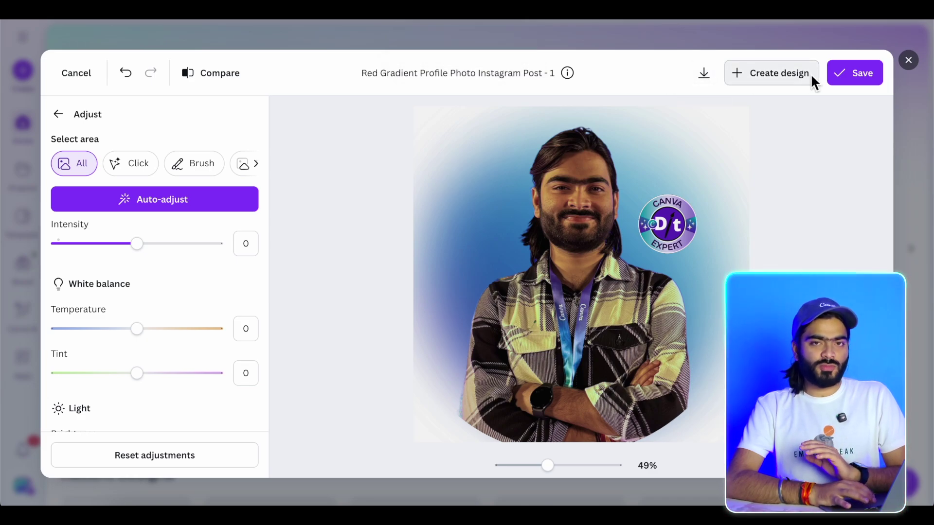
- Discard the profile photo's changes and close the photo editor and the design creation window
click(908, 62)
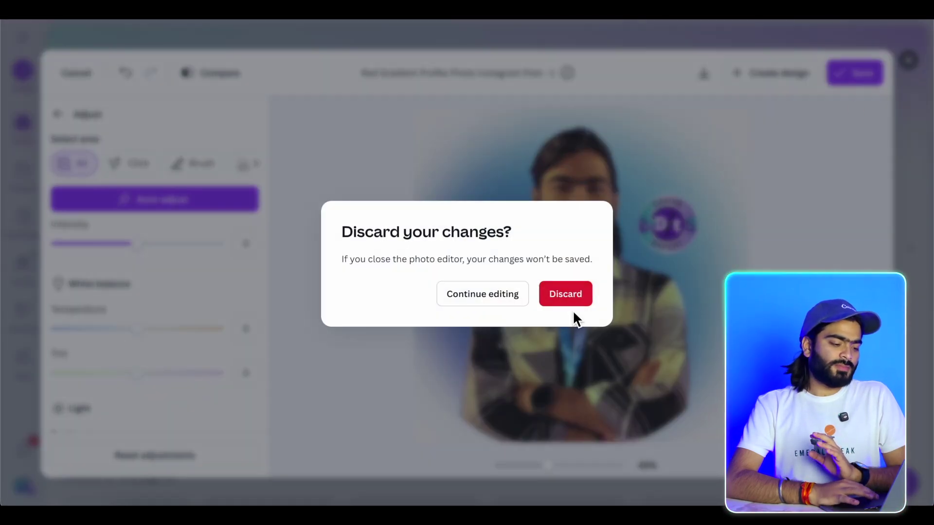
click(571, 298)
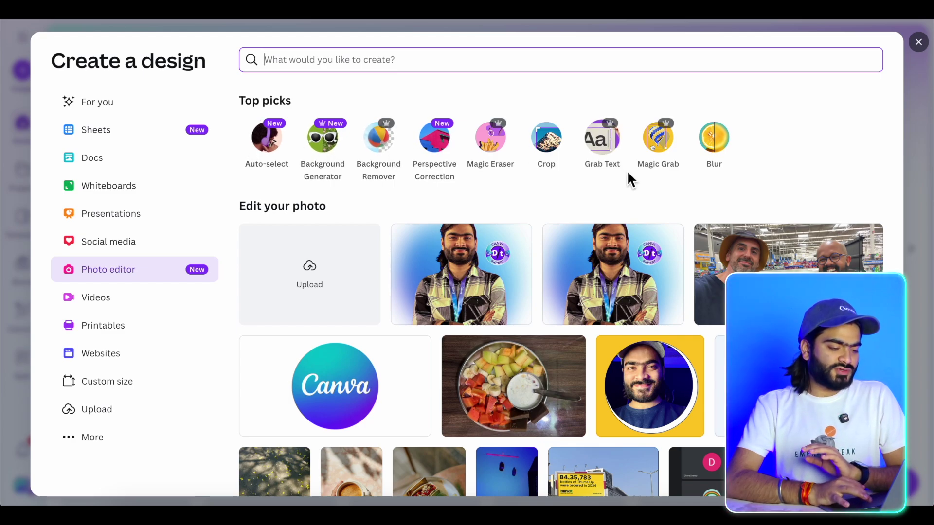
click(918, 44)
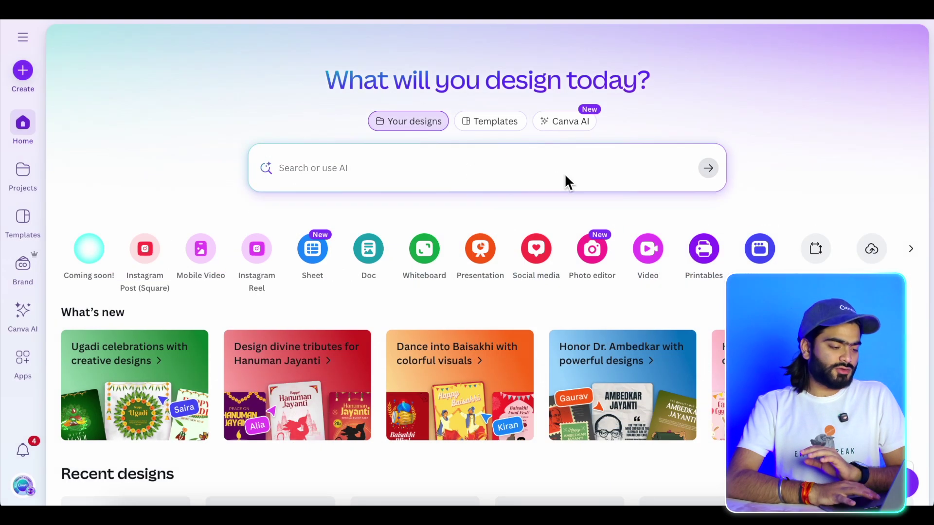
- Open the coffee cup photo in the photo editor and select its background as the area to adjust
click(595, 260)
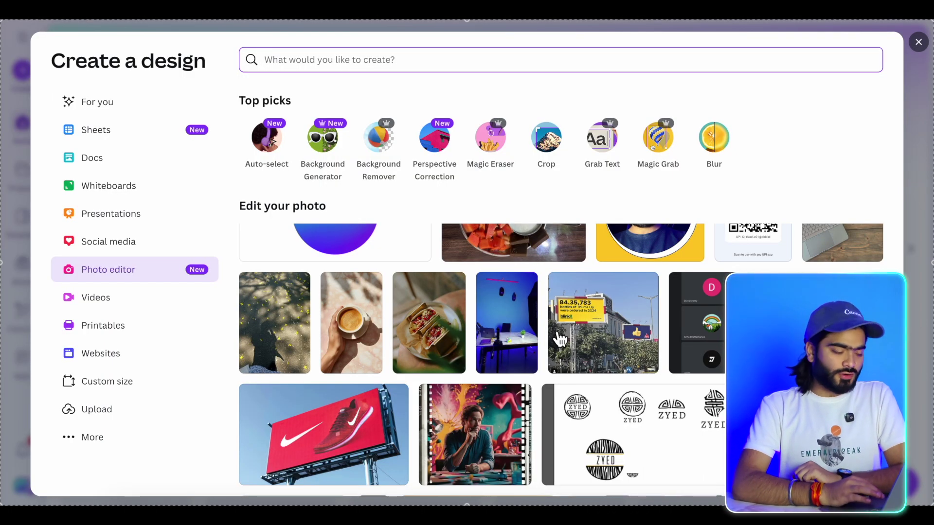
click(354, 323)
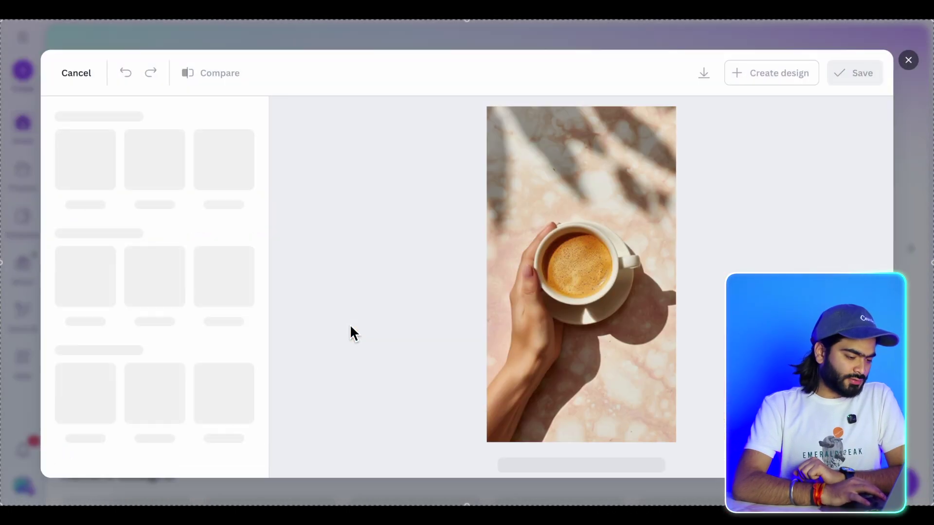
click(131, 146)
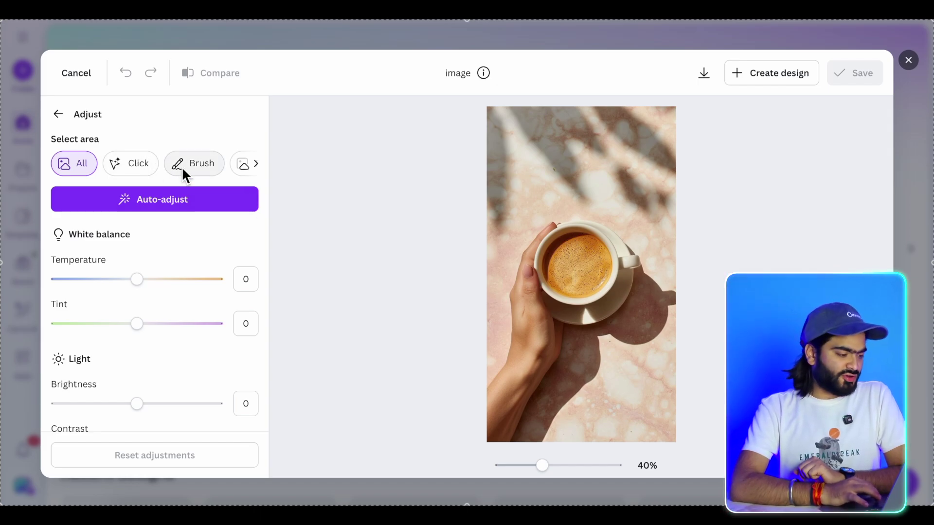
scroll(184, 170, right, 3)
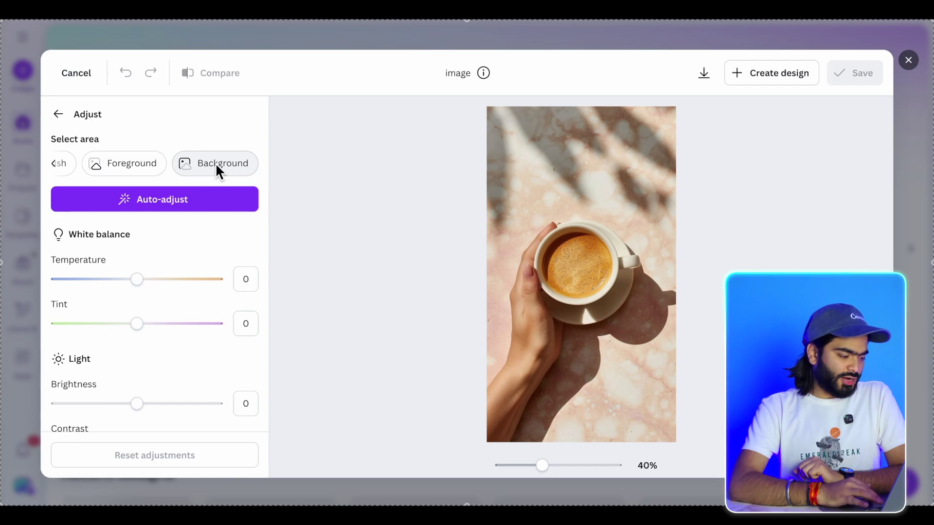
click(516, 247)
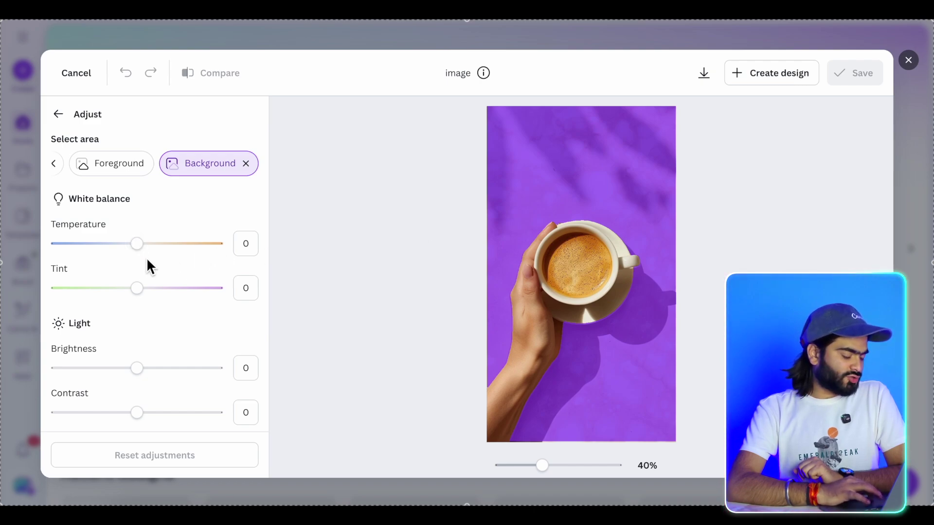
- Set the photo background's contrast to -3 and saturation to -100, and return to the main editing options
scroll(147, 260, down, 5)
mouse_move(137, 213)
mouse_down()
mouse_move(206, 213)
mouse_move(121, 214)
mouse_move(135, 214)
mouse_up()
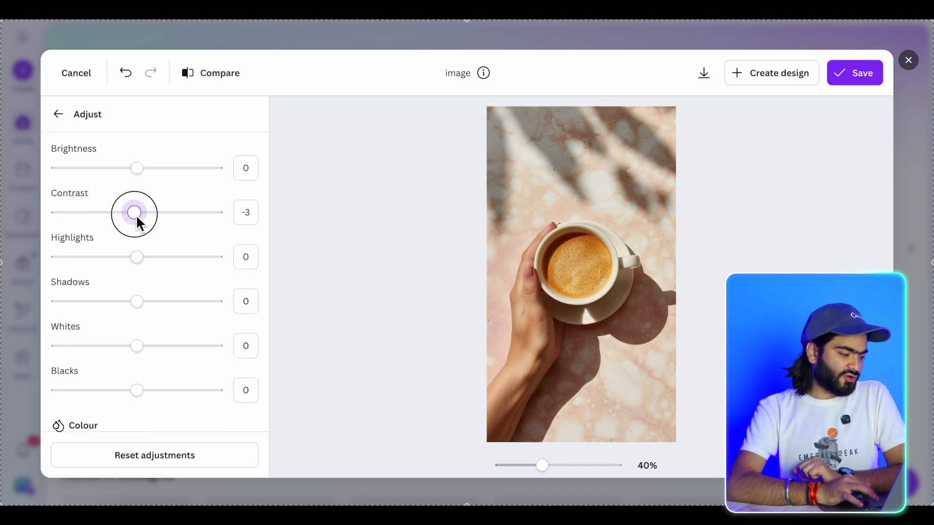
scroll(165, 284, down, 2)
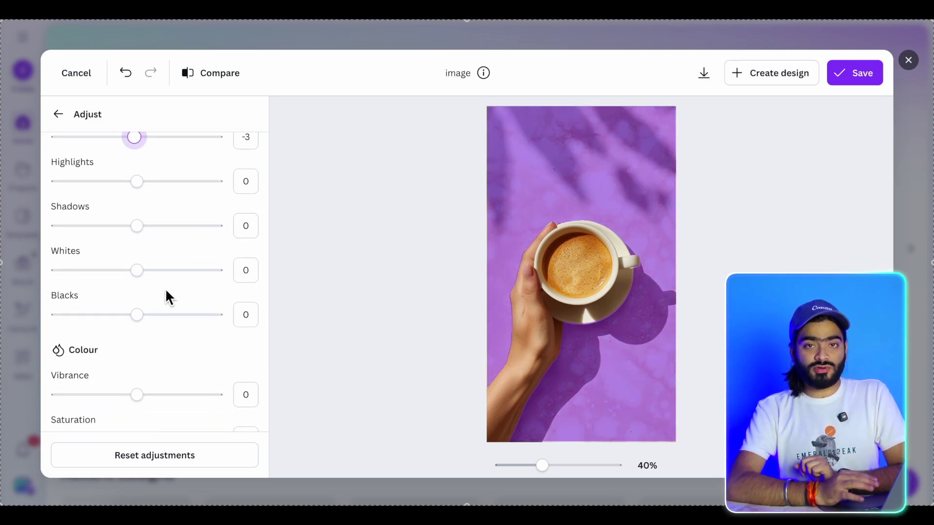
scroll(138, 345, down, 1)
scroll(144, 372, down, 1)
drag(138, 370, 36, 369)
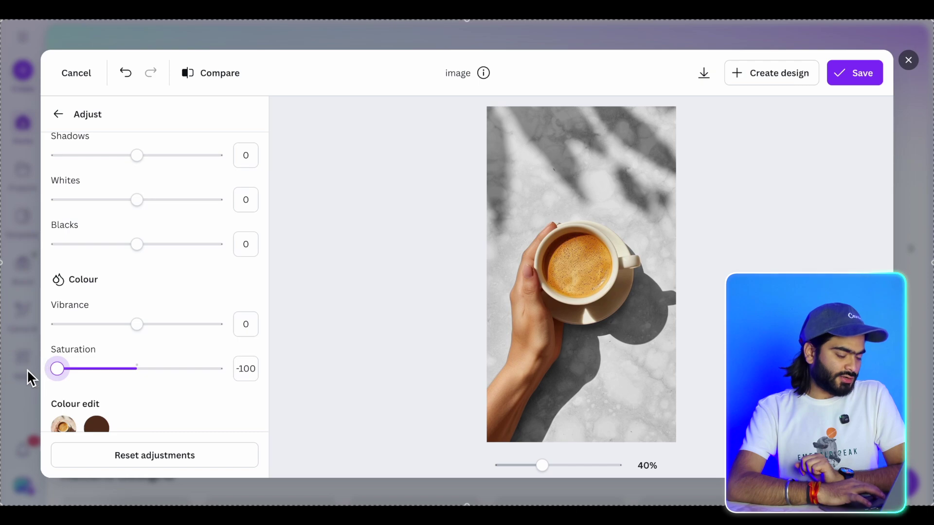
drag(61, 366, 44, 376)
scroll(120, 259, up, 6)
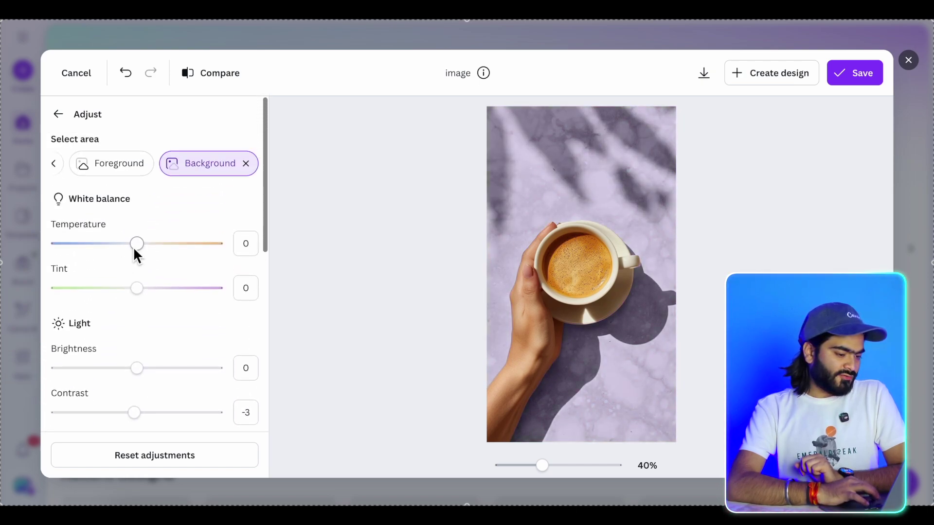
scroll(136, 248, down, 2)
scroll(139, 244, down, 2)
scroll(140, 252, up, 4)
click(57, 114)
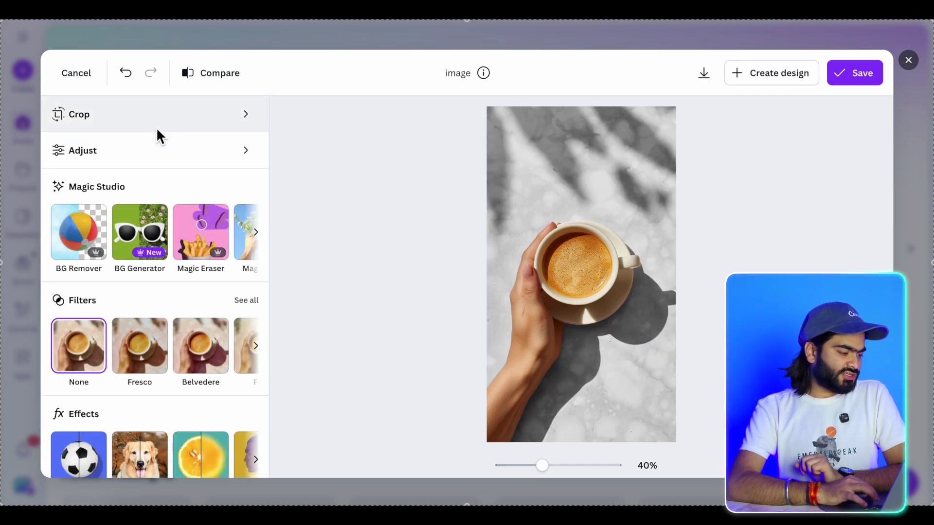
- Select the coffee cup photo's foreground as the area to adjust and shift its temperature strongly towards blue
click(163, 150)
scroll(199, 163, right, 4)
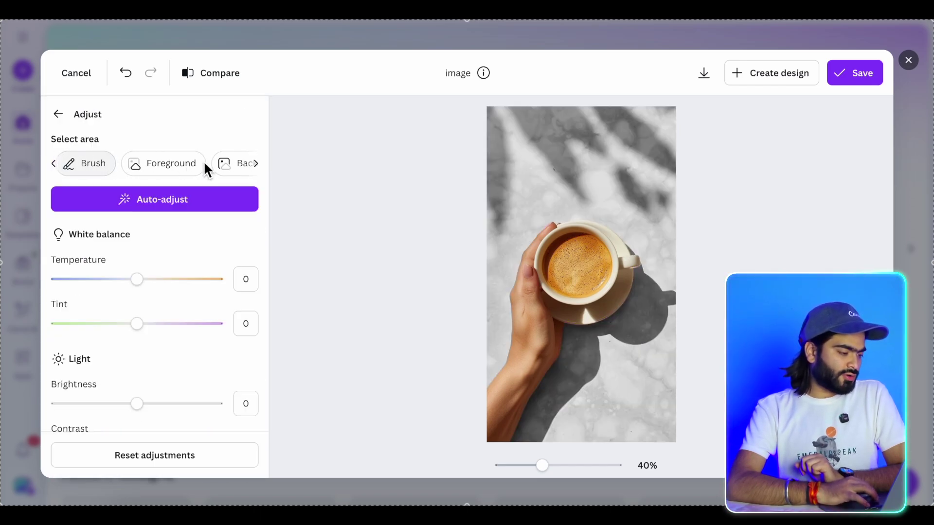
click(125, 165)
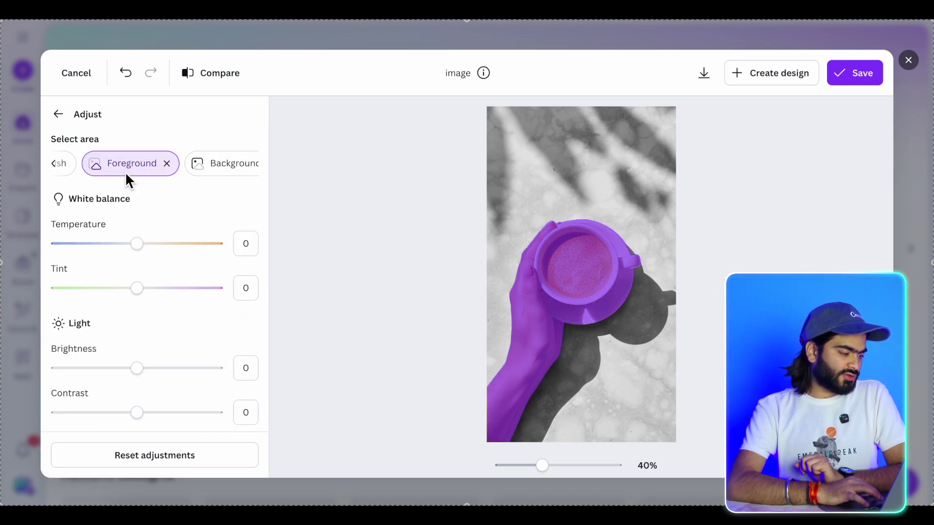
scroll(151, 322, down, 1)
drag(141, 217, 71, 217)
scroll(121, 297, down, 5)
scroll(135, 304, up, 6)
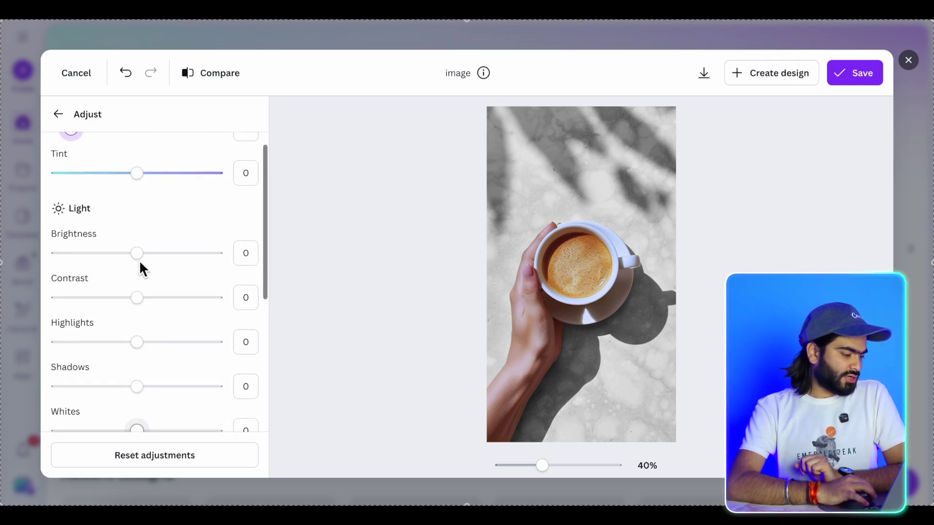
- Set the photo foreground's saturation to 46 and save the edited photo
mouse_move(137, 317)
mouse_down()
mouse_move(182, 318)
mouse_move(145, 317)
mouse_up()
scroll(145, 314, down, 5)
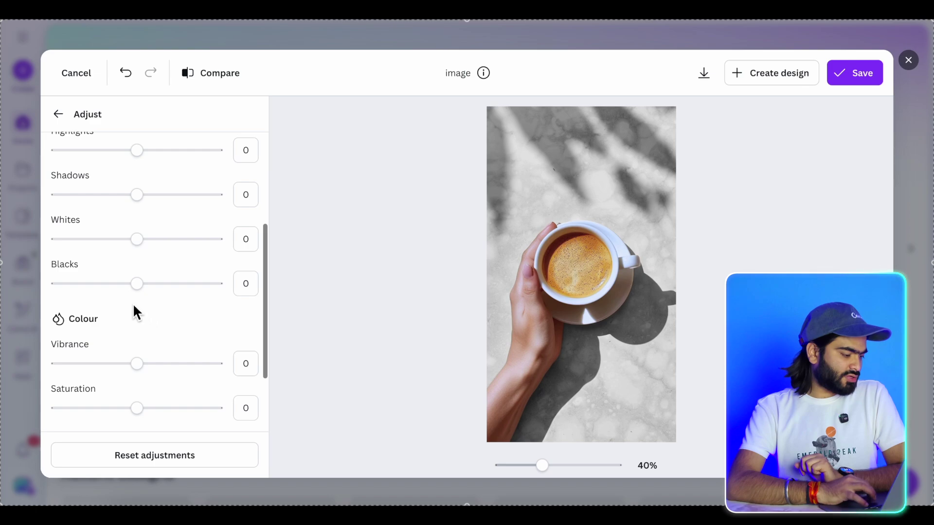
scroll(150, 254, down, 3)
drag(138, 336, 176, 335)
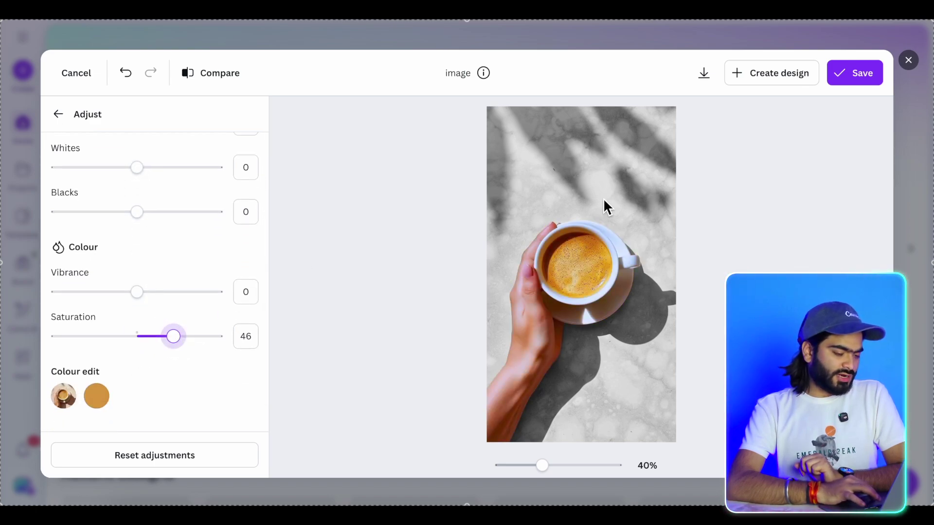
click(863, 74)
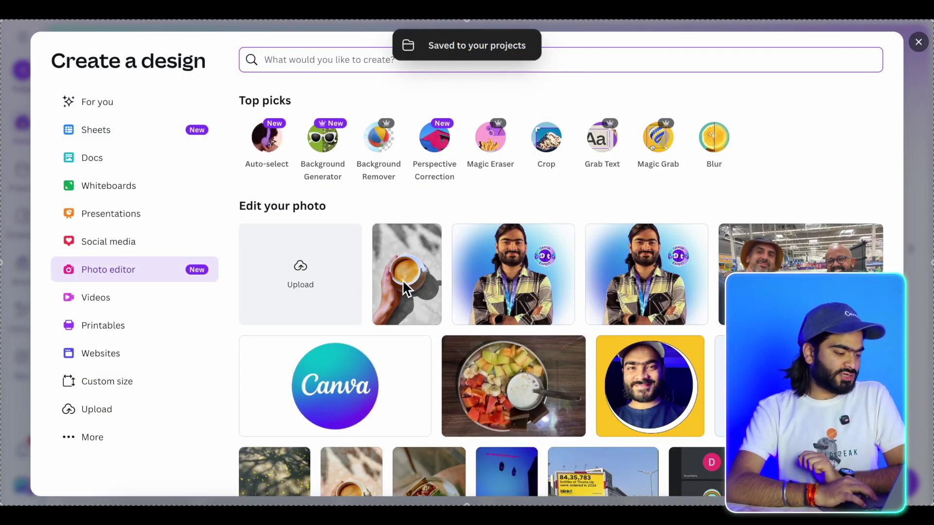
- Reopen the edited coffee cup photo in the photo editor and start the Background Generator
right_click(404, 270)
key(Escape)
click(401, 236)
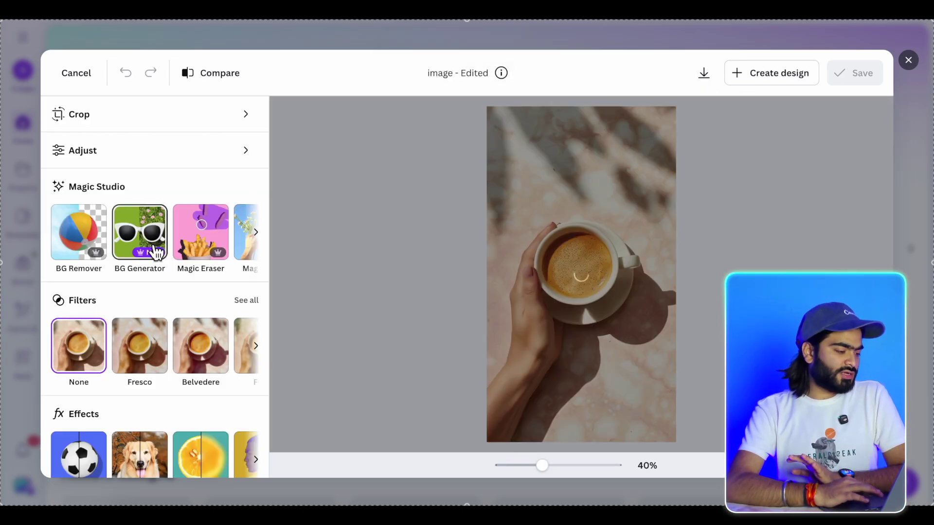
click(152, 248)
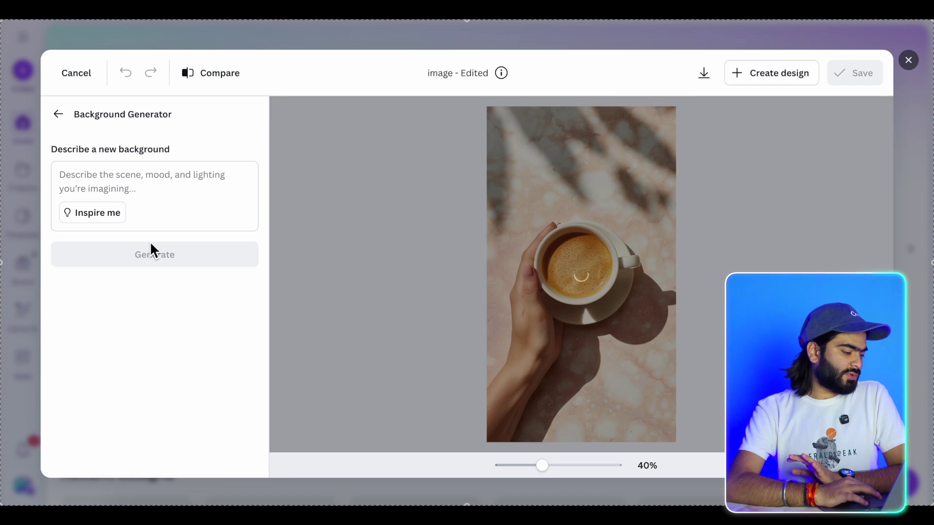
- Generate new backgrounds for the coffee cup photo from the description "on the table"
click(145, 175)
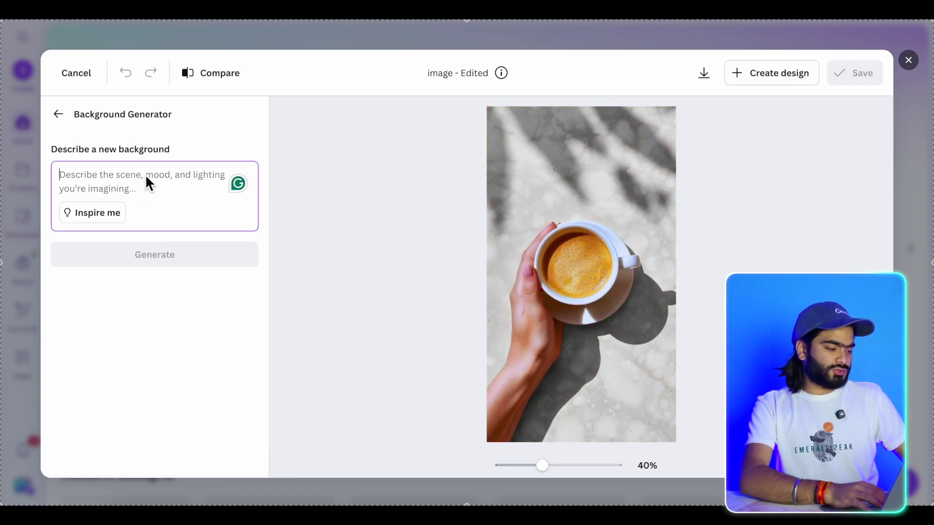
text(o)
key(BackSpace)
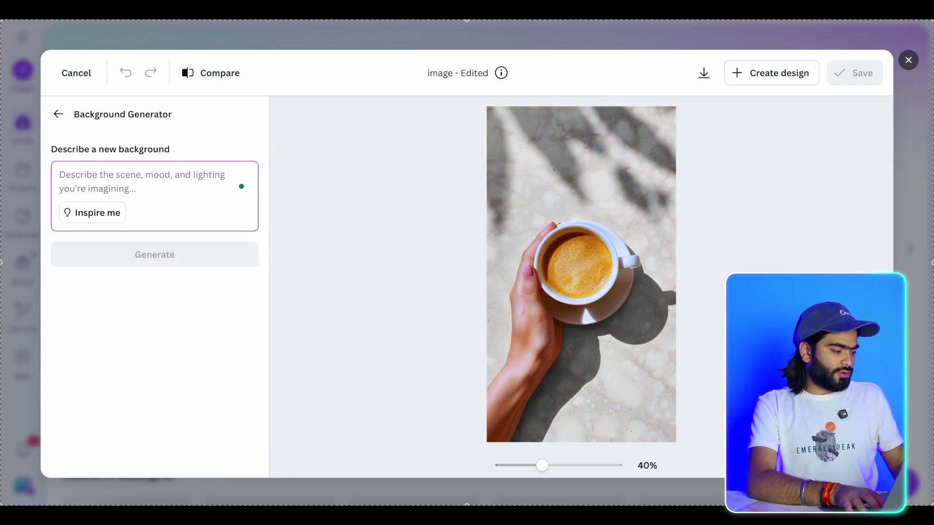
text(on the table)
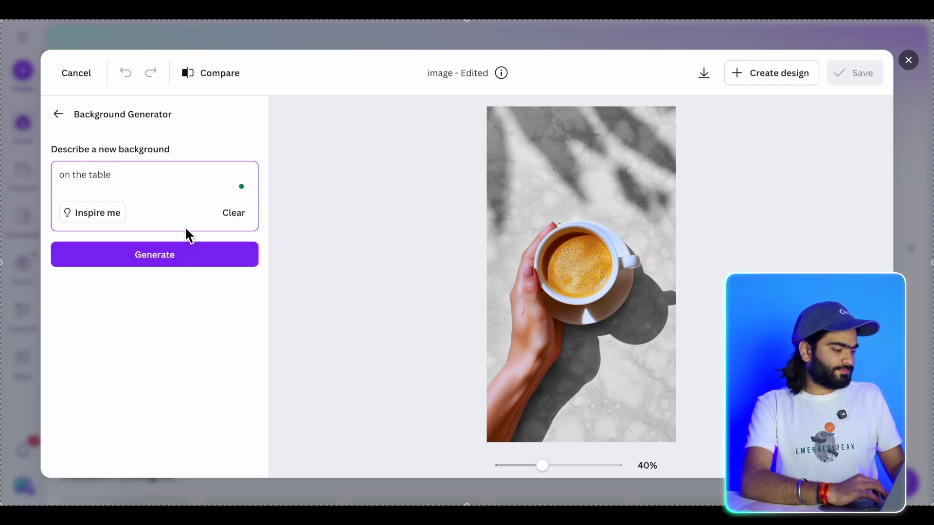
click(182, 253)
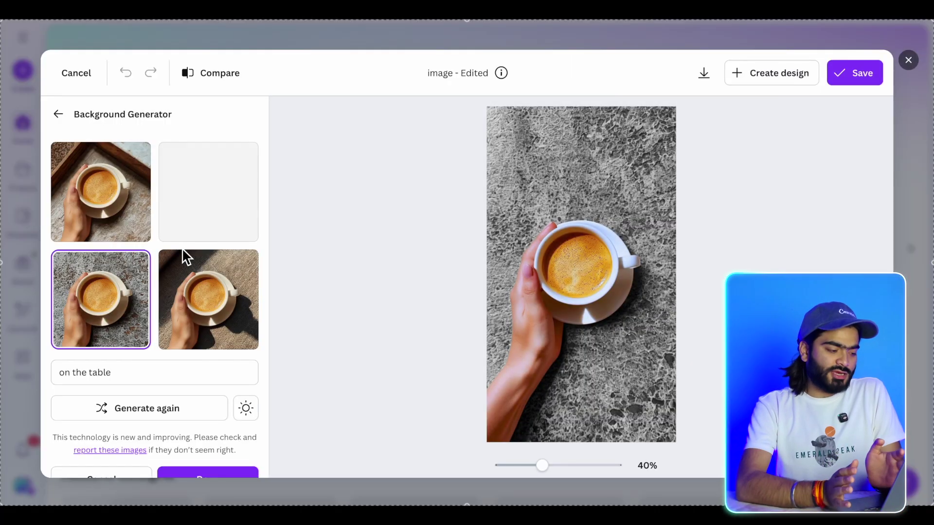
- Choose the generated woven-fabric background with the cup's shadow and apply it to the photo
click(214, 296)
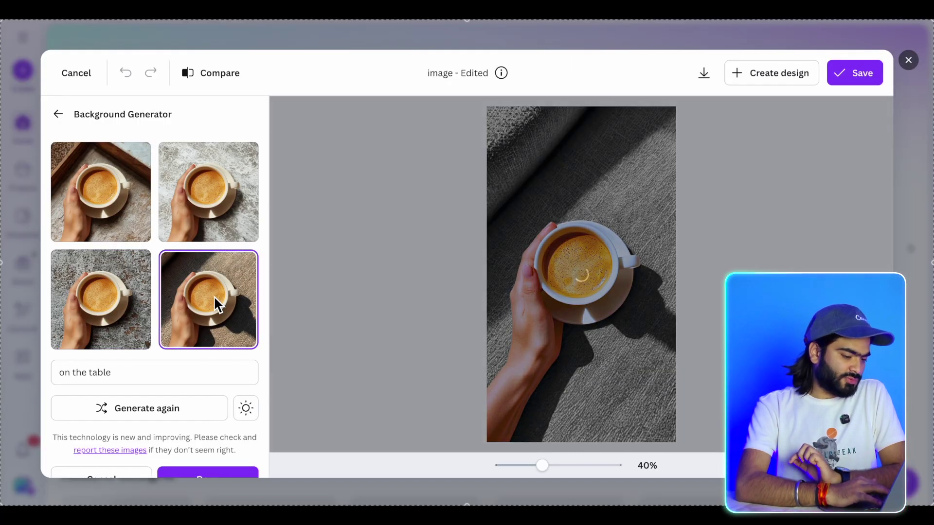
scroll(206, 442, down, 1)
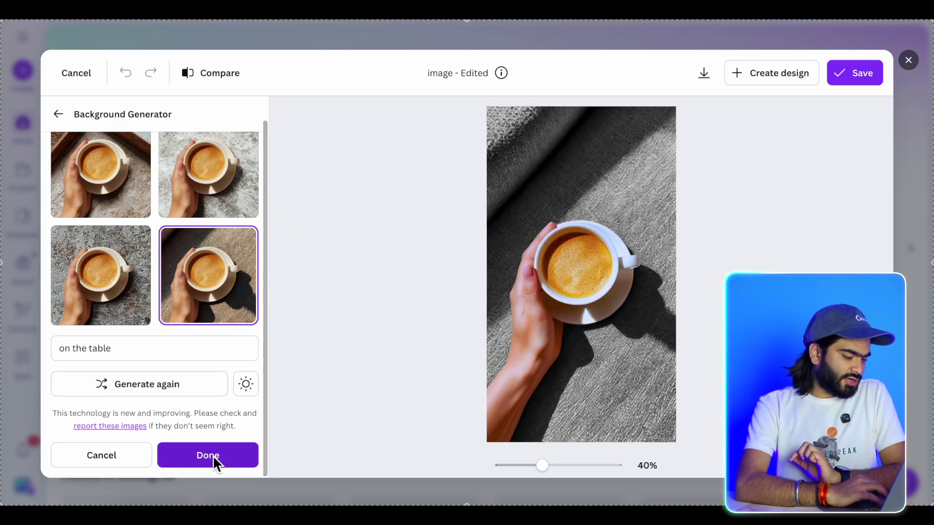
click(208, 455)
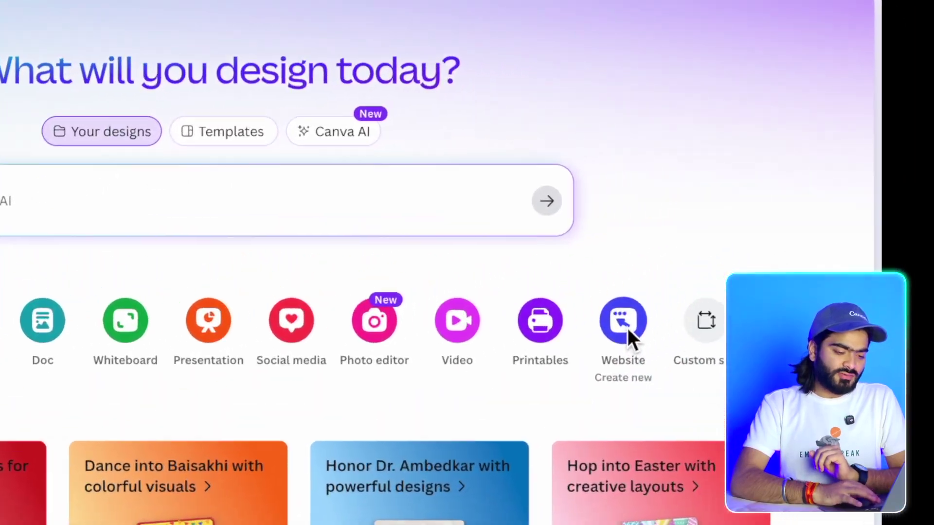
- Create a new website design and apply all 7 pages of the Freelance Creative Portfolio Website template in yellow and orange
click(755, 251)
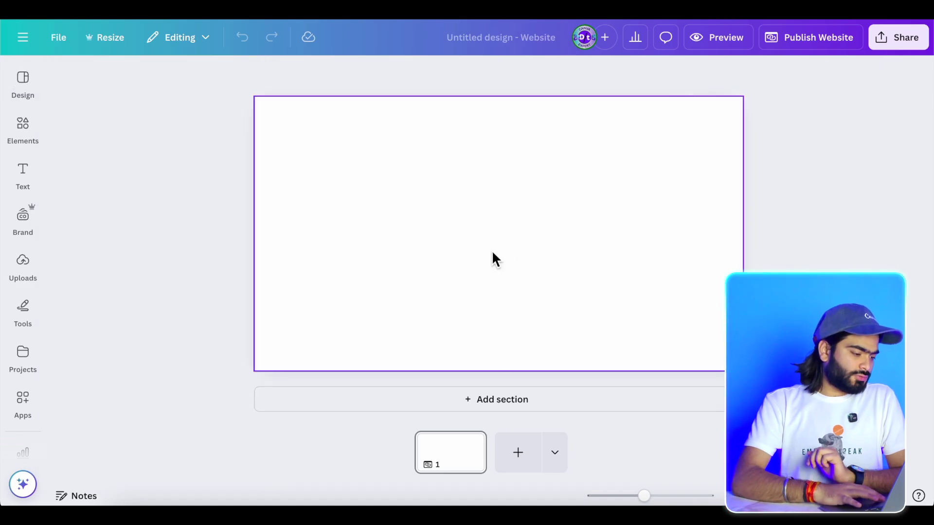
click(492, 250)
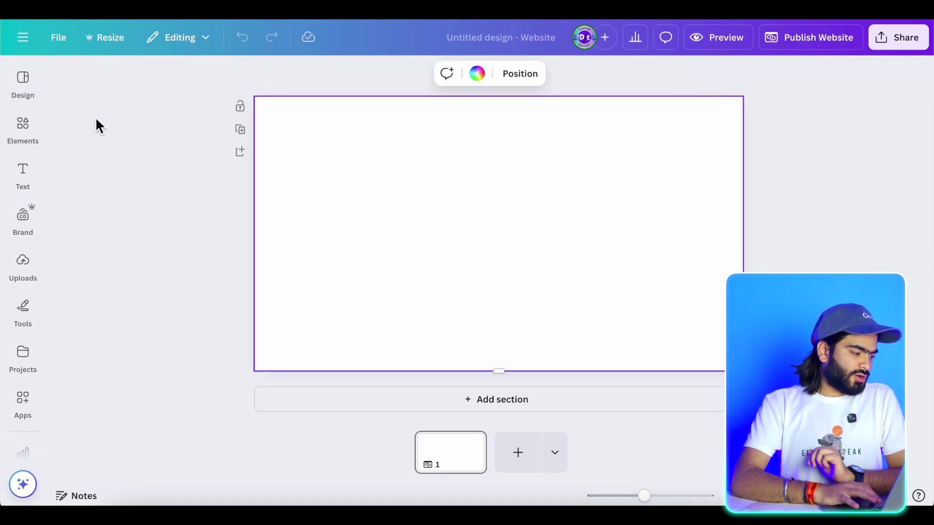
click(24, 78)
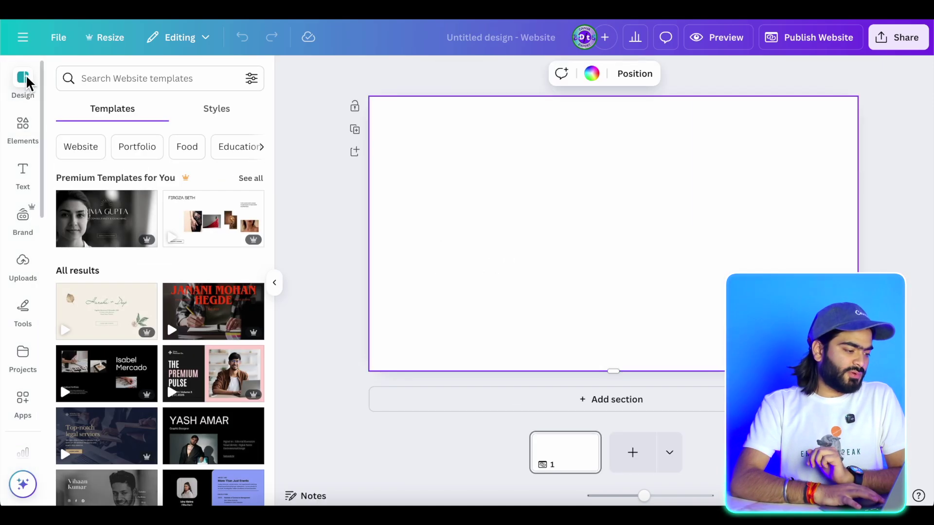
scroll(176, 309, down, 2)
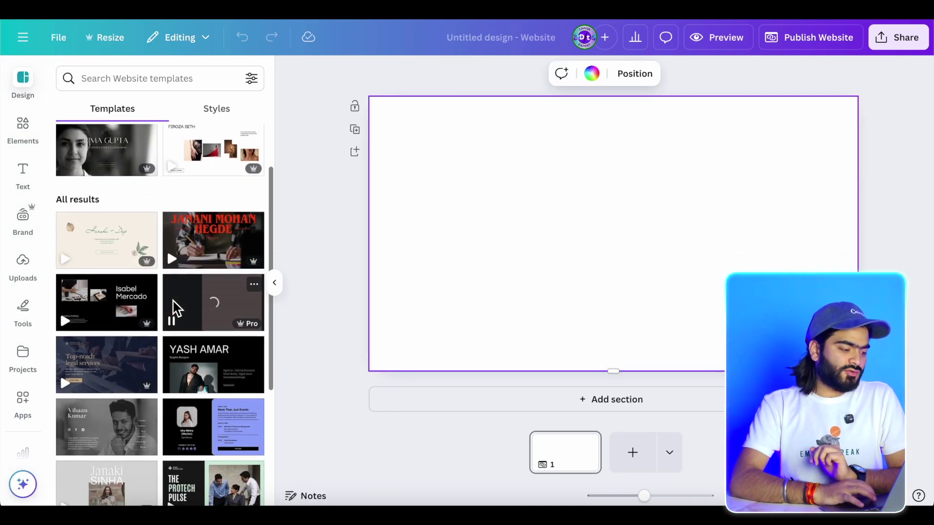
click(205, 234)
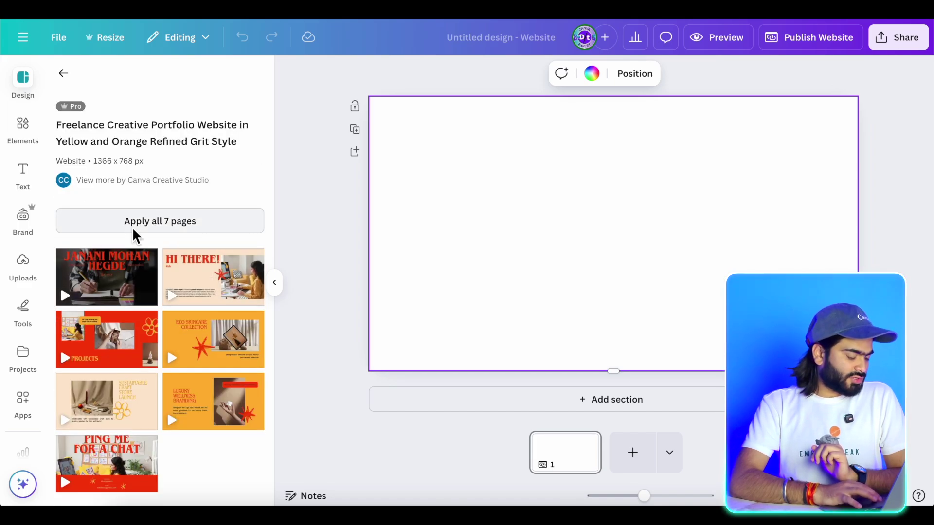
click(132, 225)
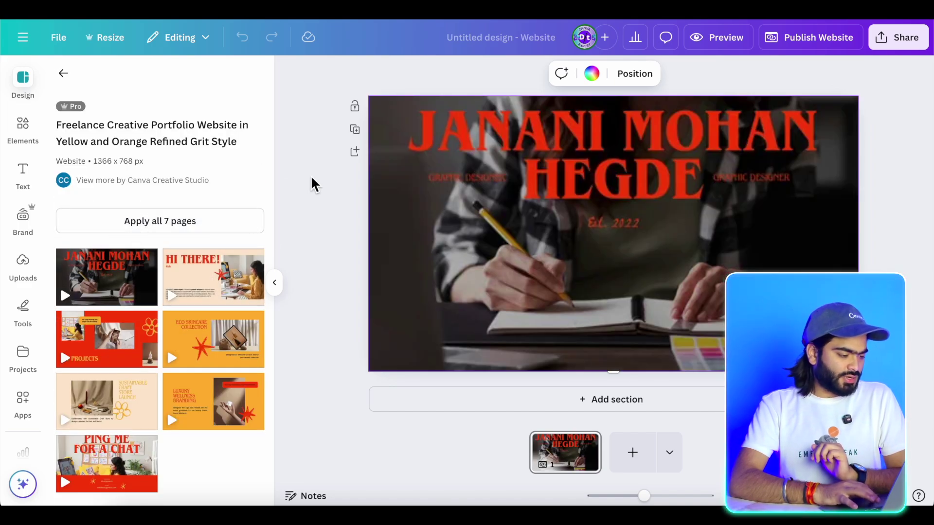
- Add a second website page and apply the template's "Eco Skincare Collection" layout to it
click(632, 453)
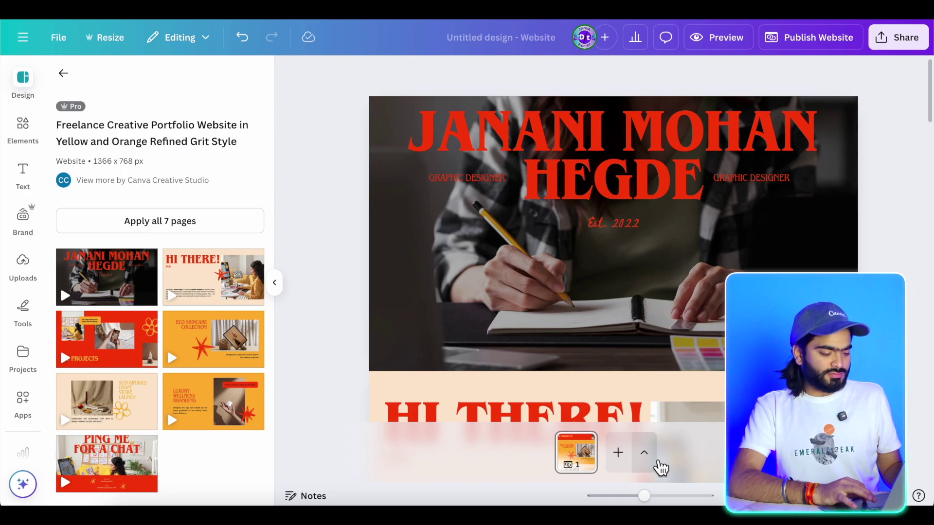
click(649, 454)
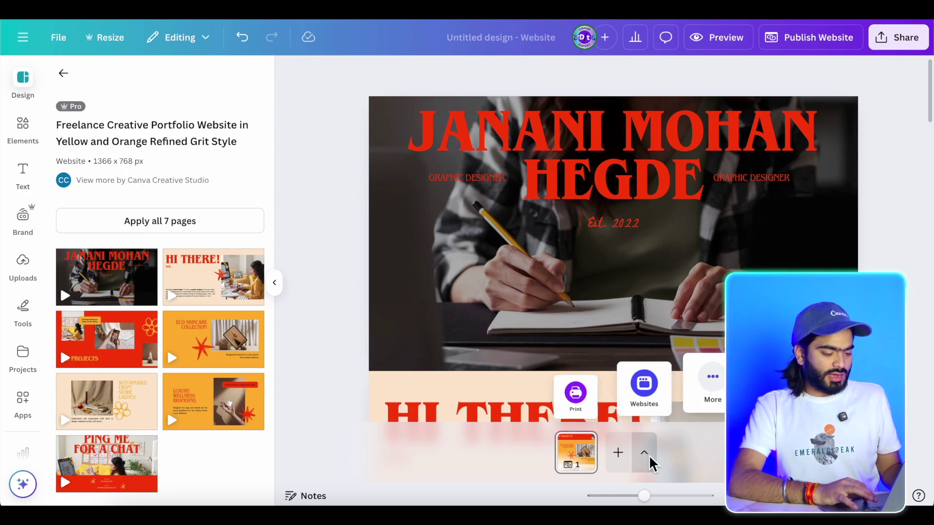
click(647, 387)
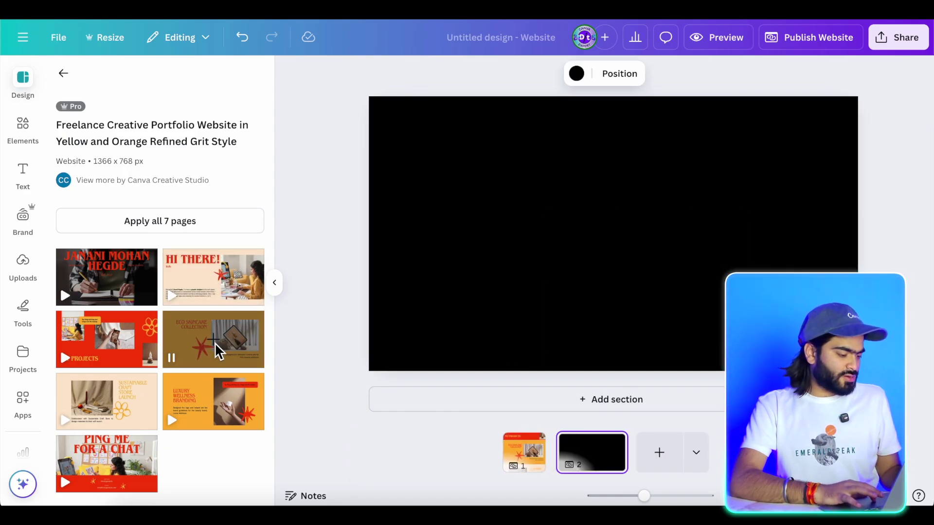
click(183, 345)
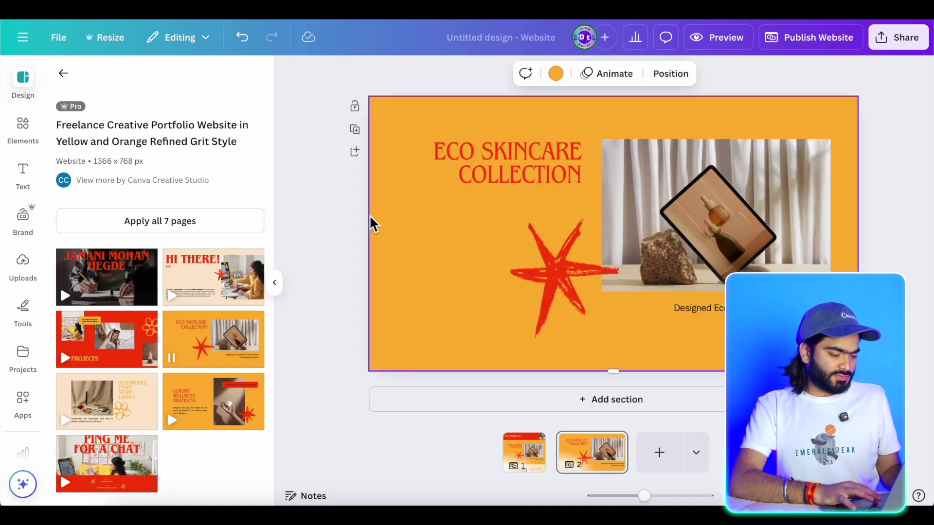
- Add an orange rectangle to the first page's "Hi there!" section and shape it into a wide button between the heading and paragraph
click(517, 443)
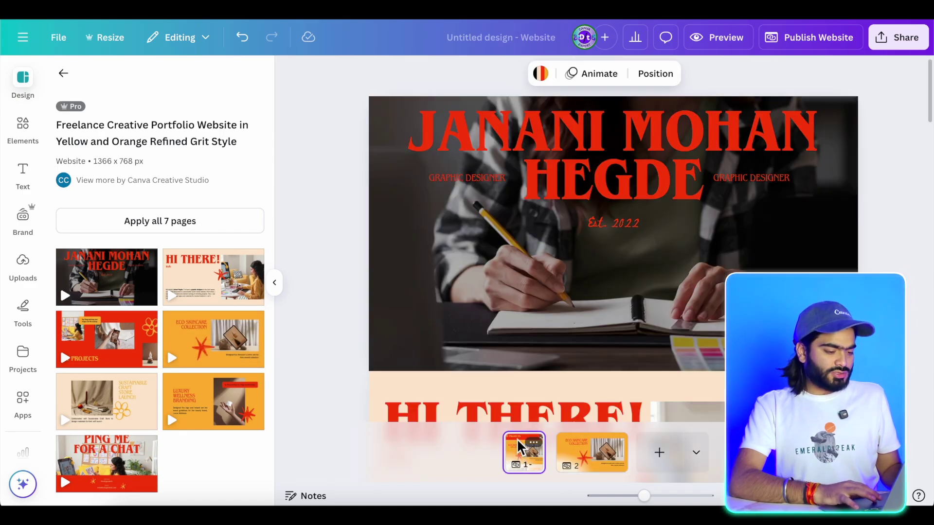
scroll(564, 253, down, 9)
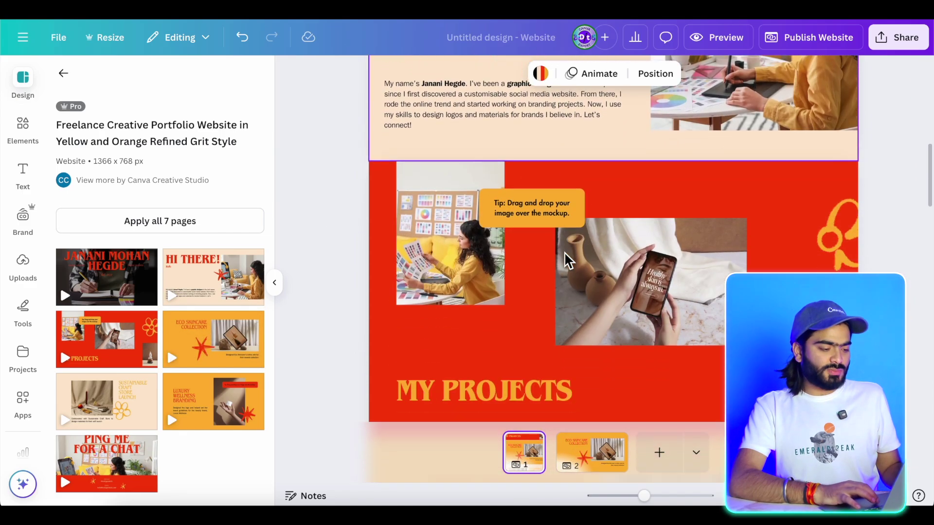
scroll(564, 252, up, 4)
click(493, 249)
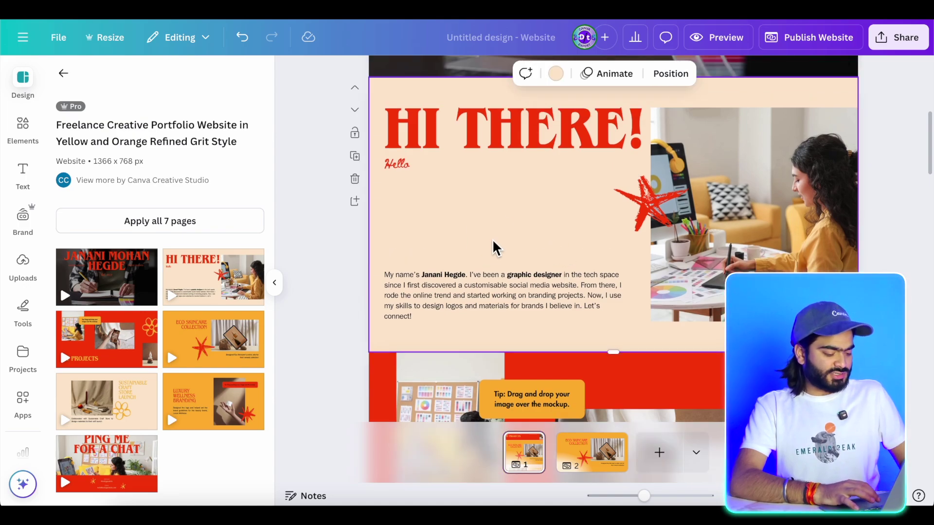
key(r)
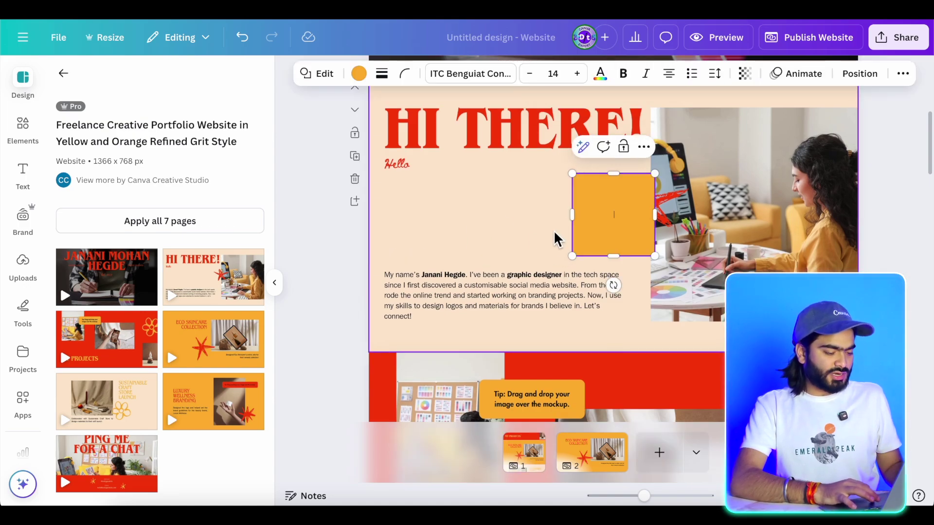
drag(554, 217, 442, 213)
drag(600, 168, 590, 209)
drag(537, 212, 518, 212)
click(461, 217)
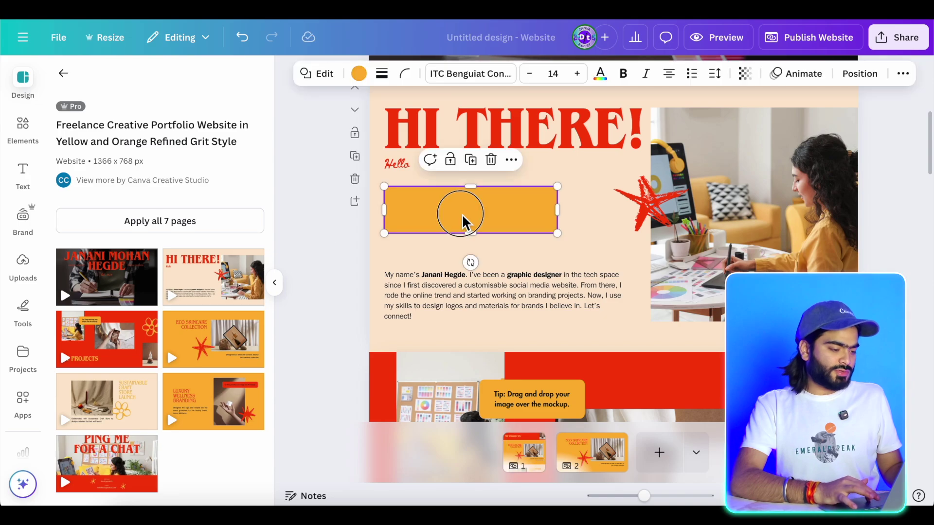
- Add the text "CLICK HERE", centre it on the orange rectangle, and select the rectangle
click(456, 267)
key(t)
drag(570, 226, 480, 231)
double_click(480, 231)
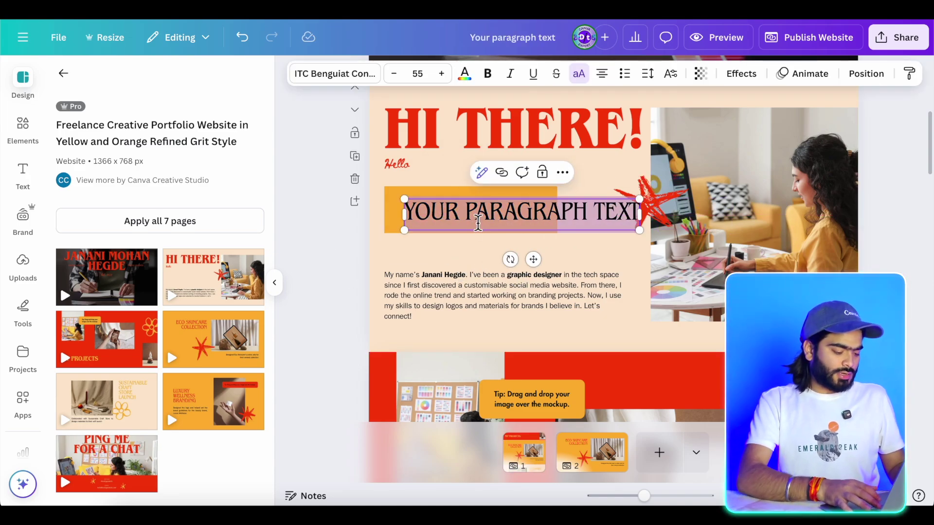
text(CLICK)
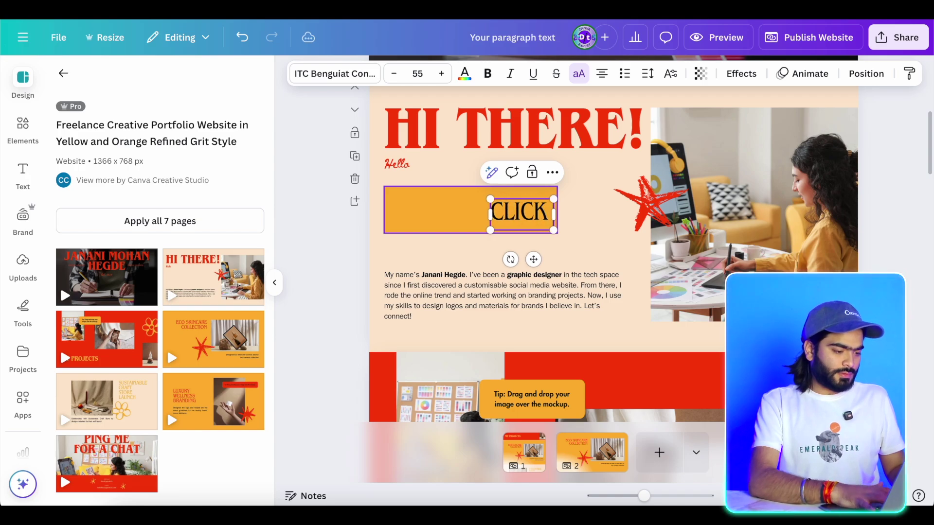
text( HERE)
click(623, 221)
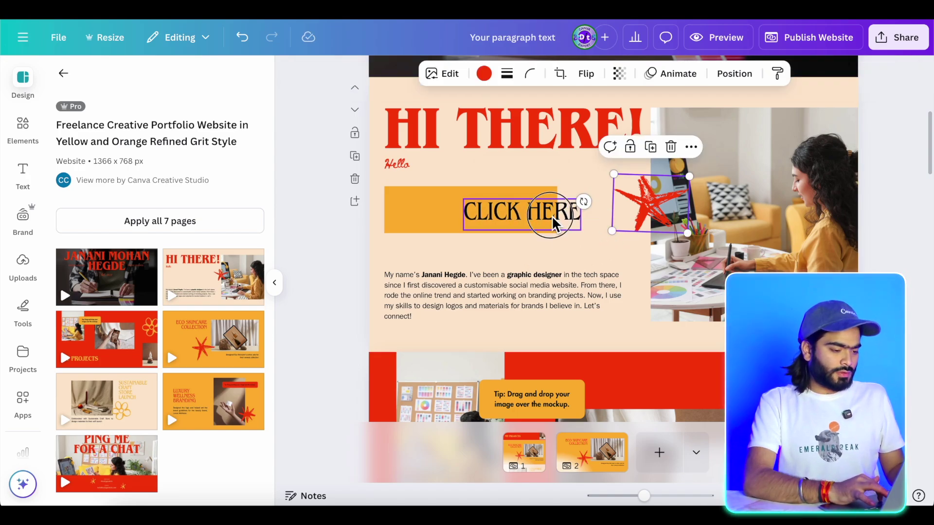
drag(552, 224, 509, 216)
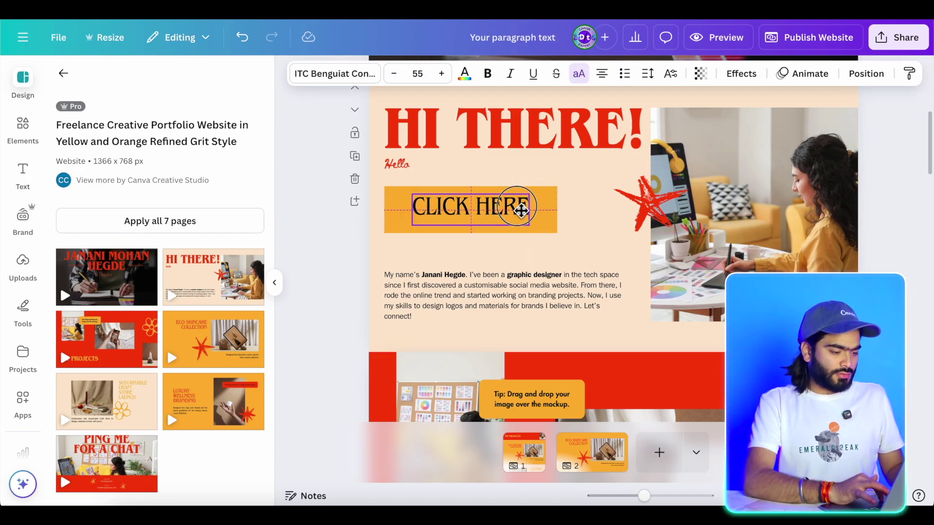
click(542, 200)
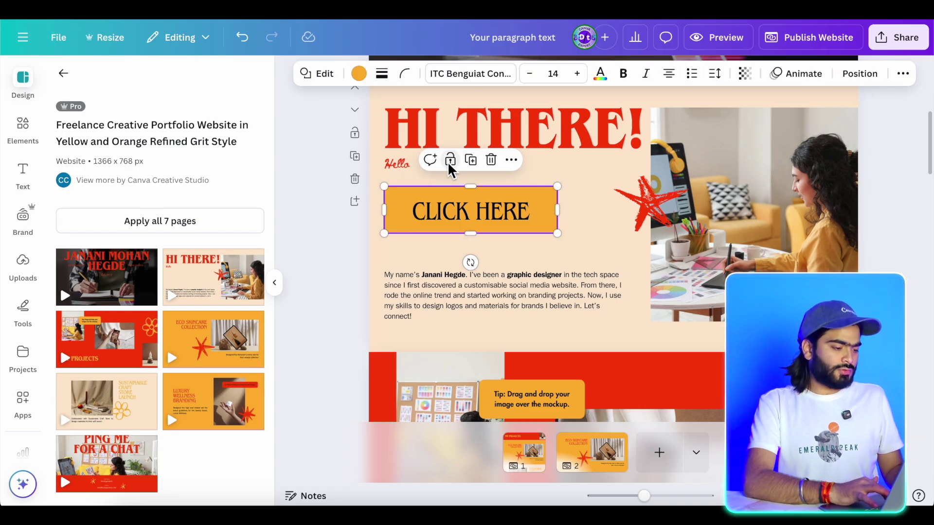
- Link the orange "CLICK HERE" rectangle to page 2 of this document
click(511, 161)
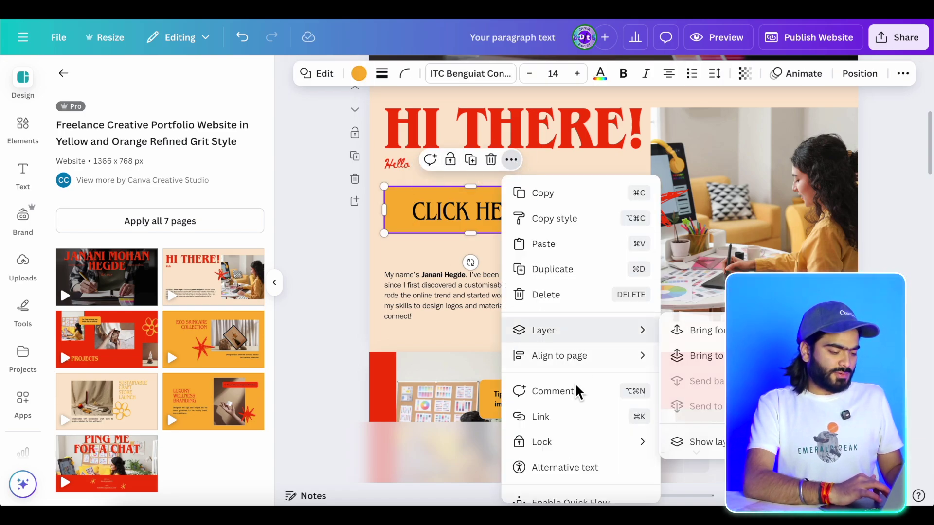
click(573, 420)
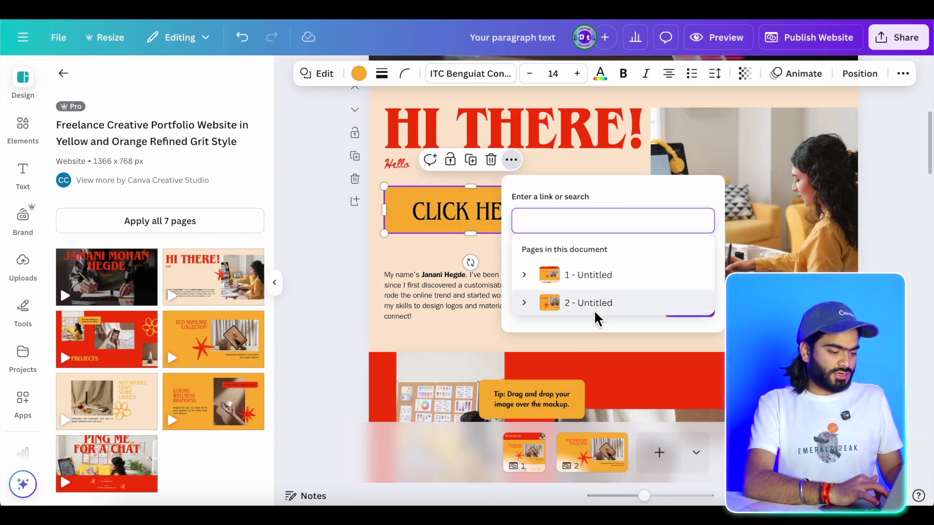
scroll(585, 343, down, 1)
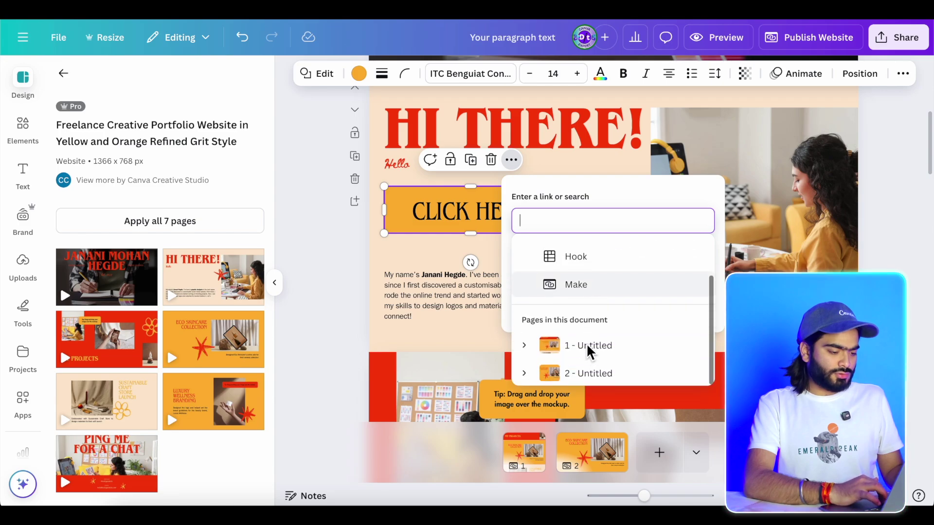
click(578, 372)
click(576, 302)
click(600, 223)
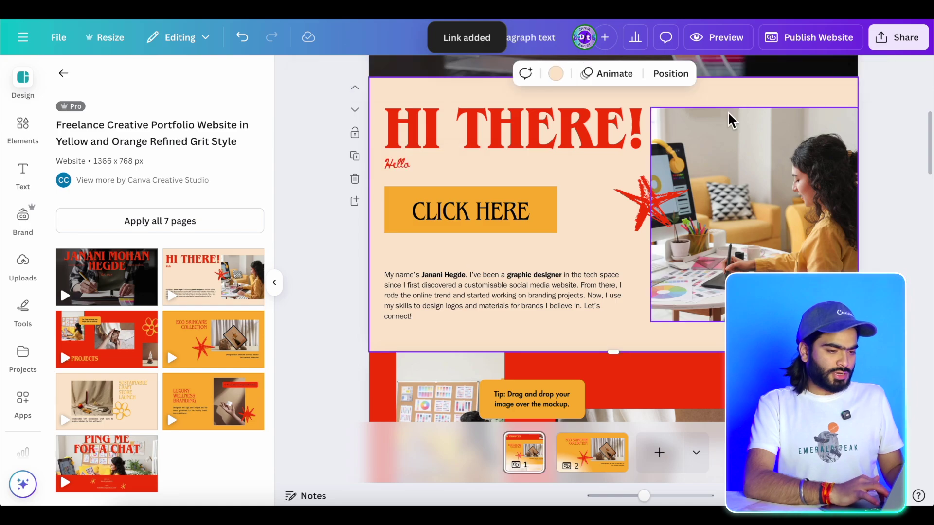
- Preview the website, test the "CLICK HERE" button in the "Hi there!" section, and look through the page it opens
click(723, 43)
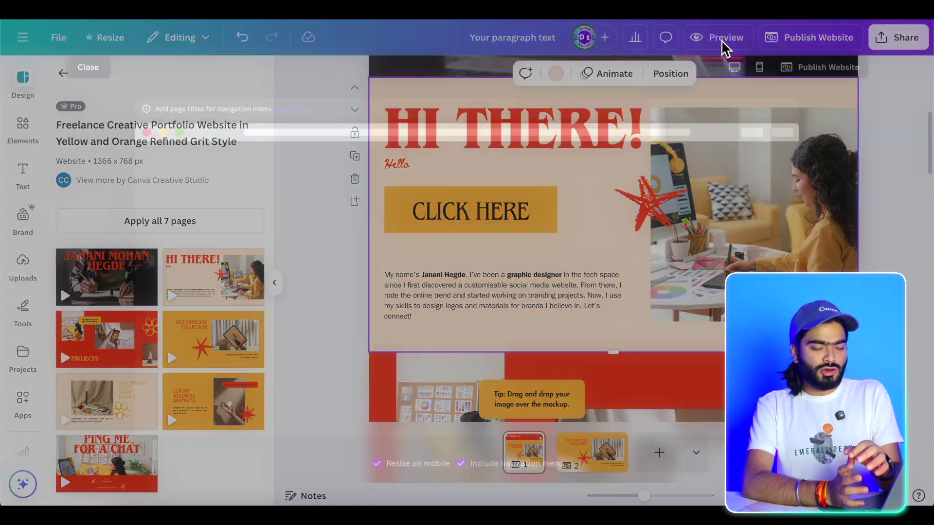
scroll(607, 230, down, 10)
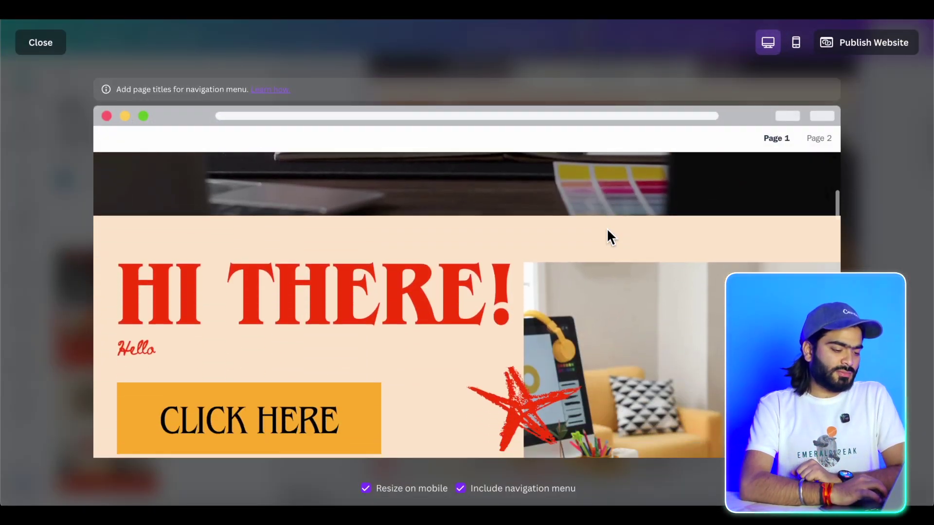
scroll(606, 228, up, 1)
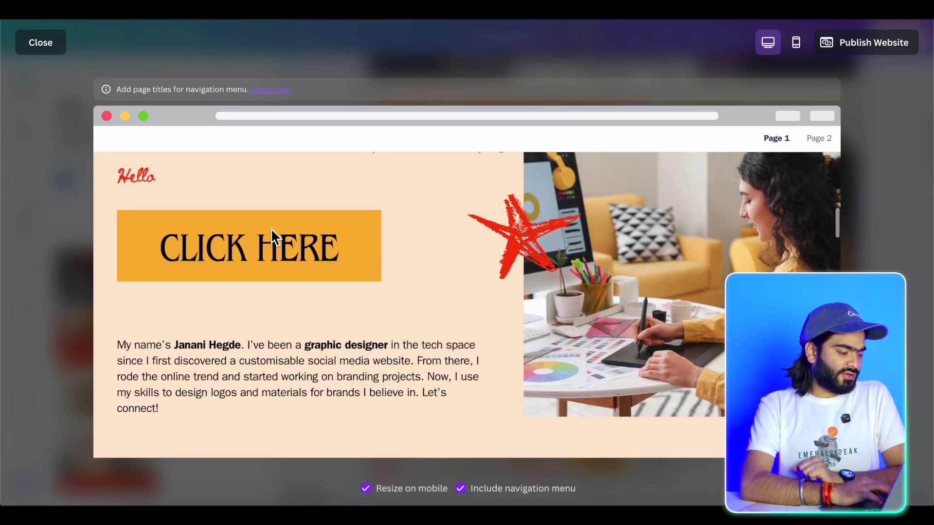
click(370, 244)
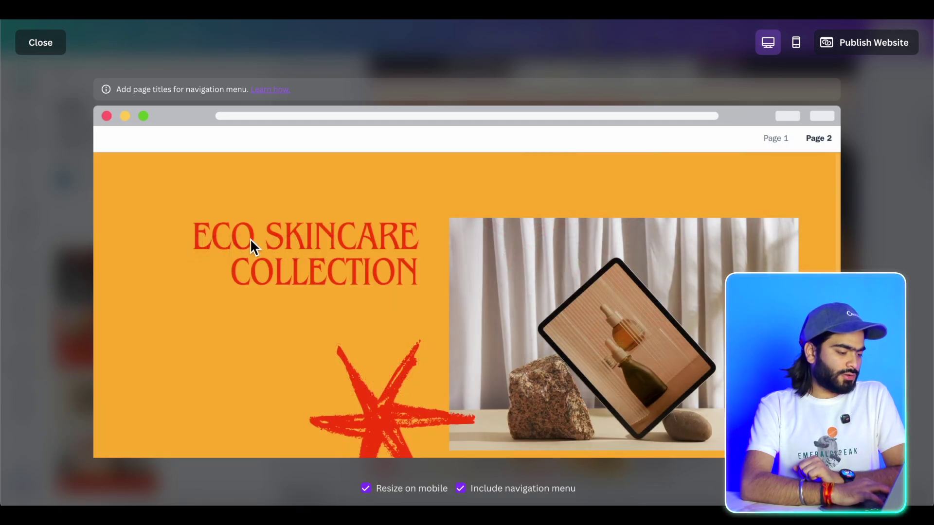
scroll(255, 243, down, 2)
scroll(255, 243, up, 1)
scroll(255, 243, down, 2)
scroll(255, 243, down, 1)
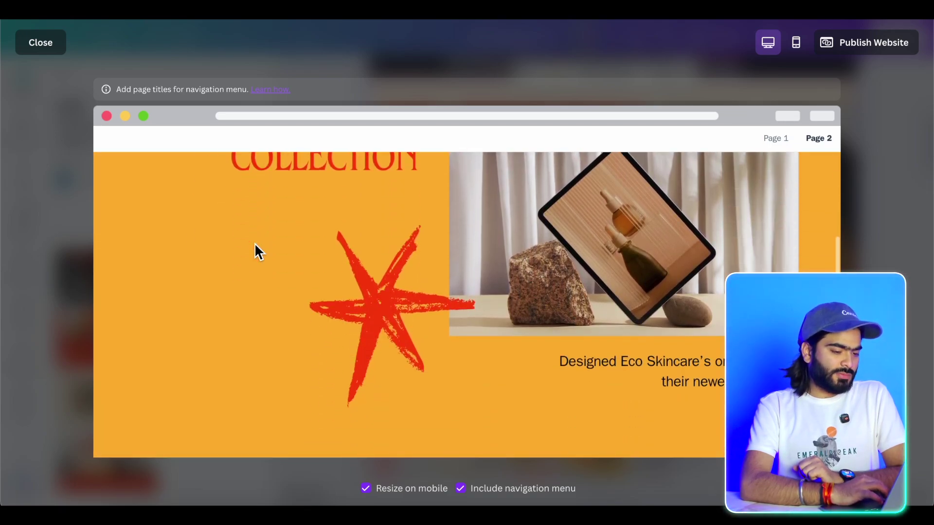
scroll(433, 180, up, 2)
- Return to Page 1 through the website preview's navigation menu, look through its sections, and close the preview
click(779, 141)
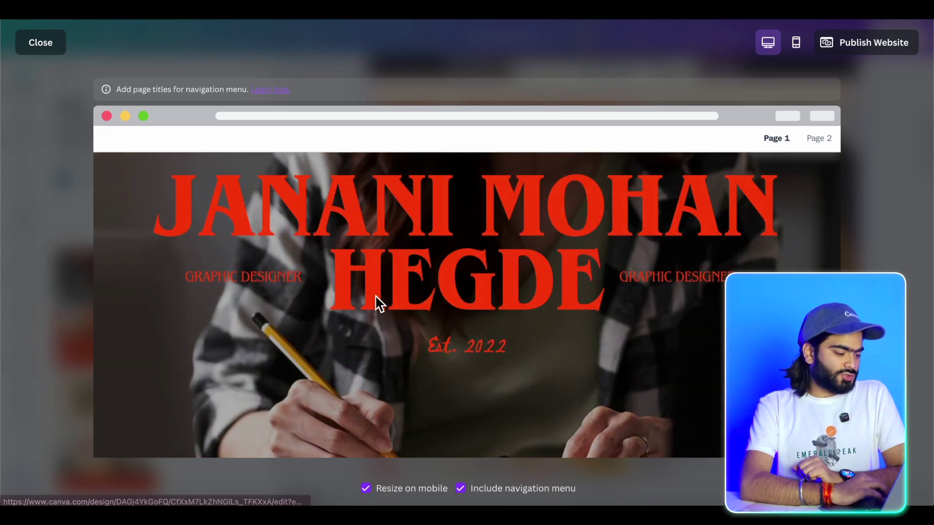
scroll(377, 299, down, 5)
scroll(376, 297, down, 3)
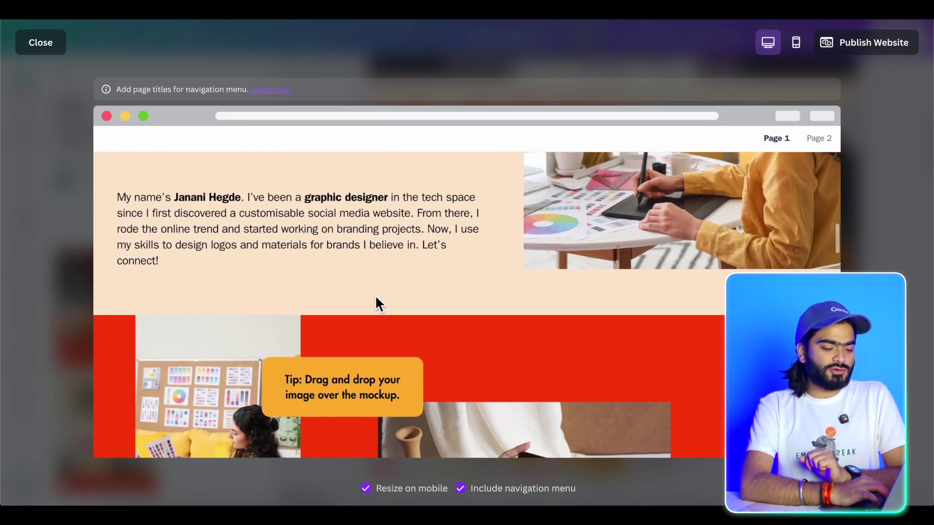
click(30, 48)
scroll(546, 204, up, 5)
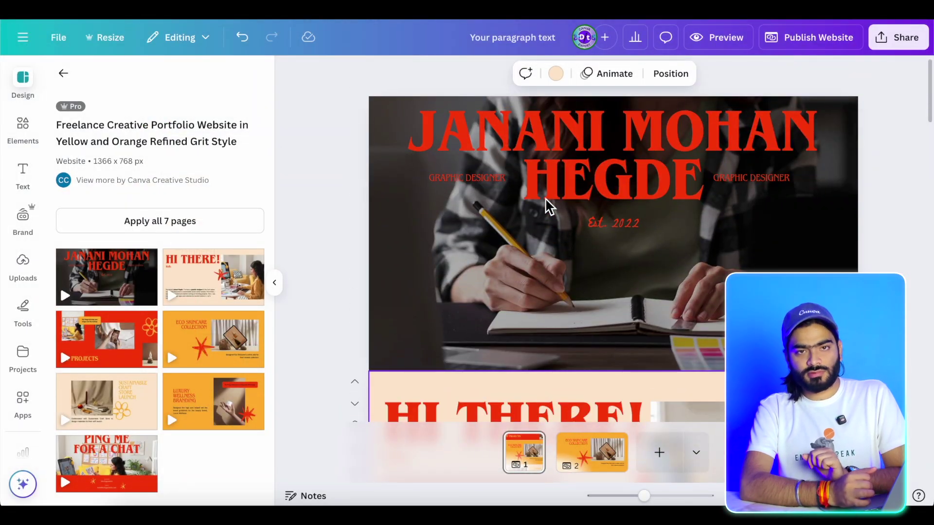